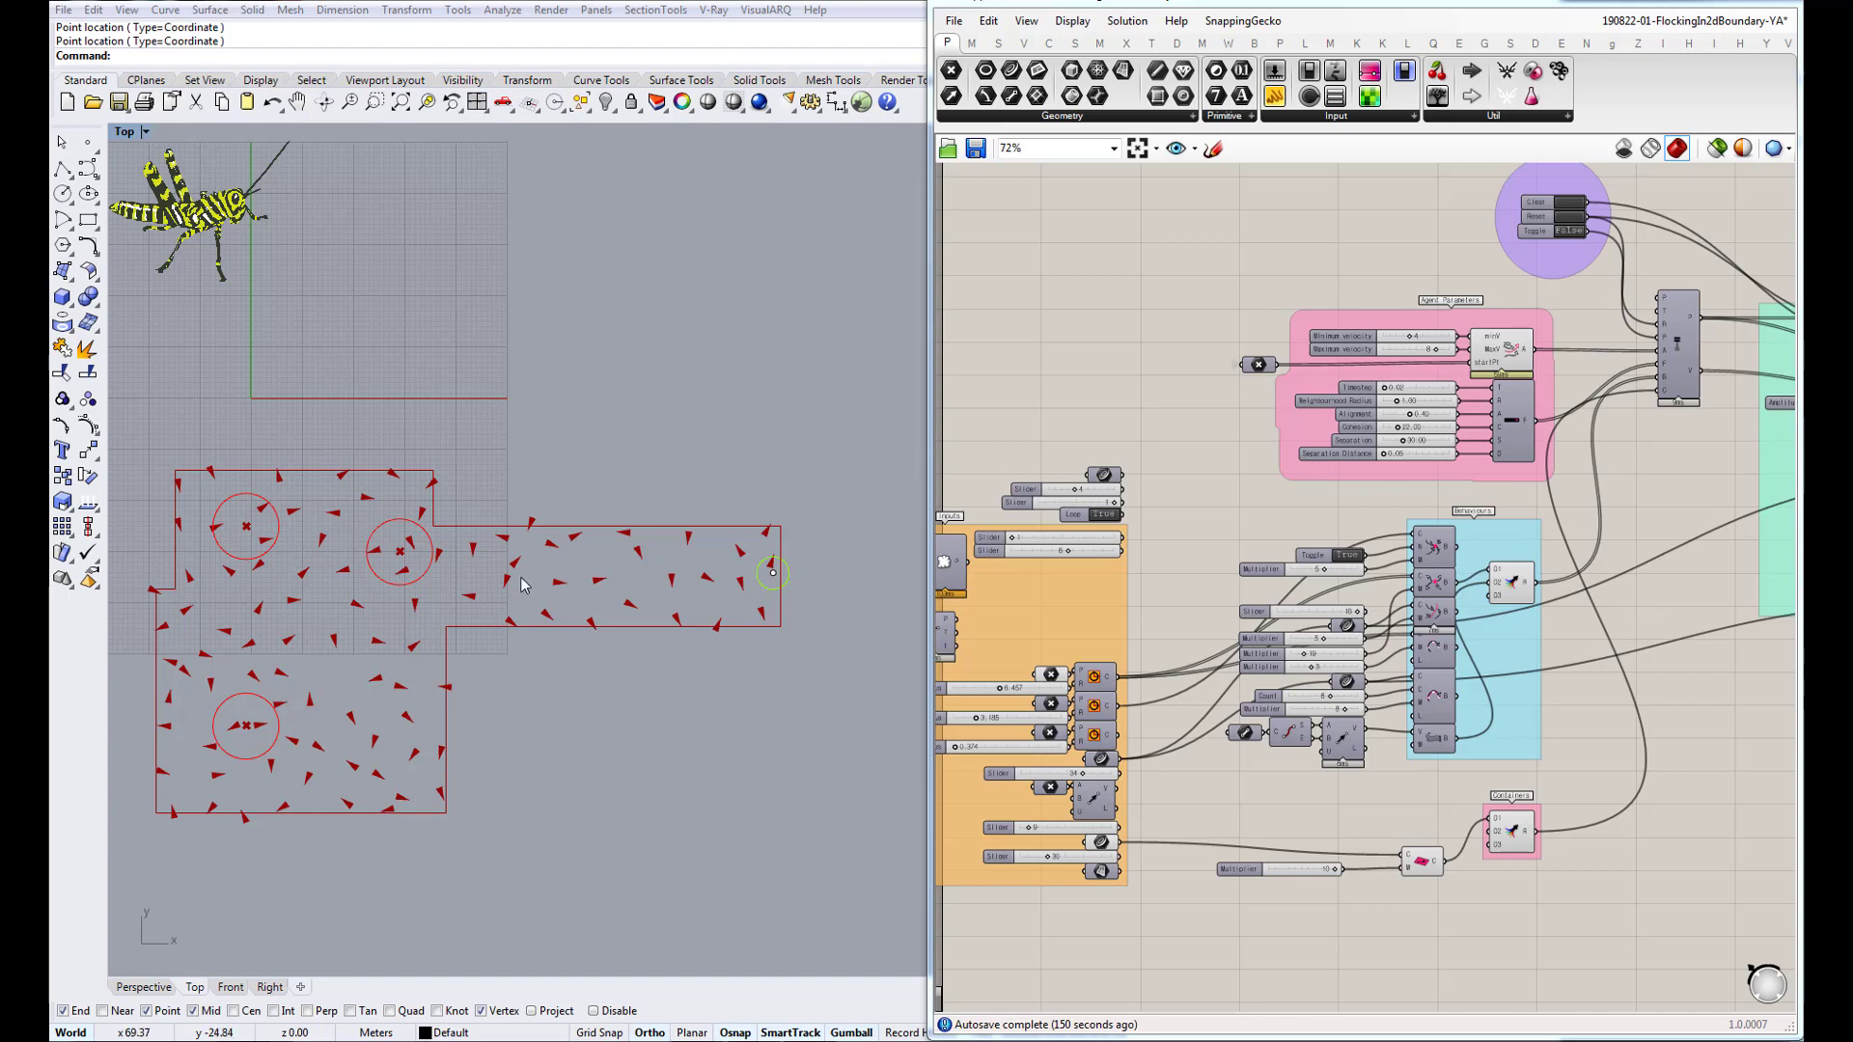
Set the purple group's Boolean Toggle to True so agents draw red trails
right_click_drag(488, 613, 551, 543)
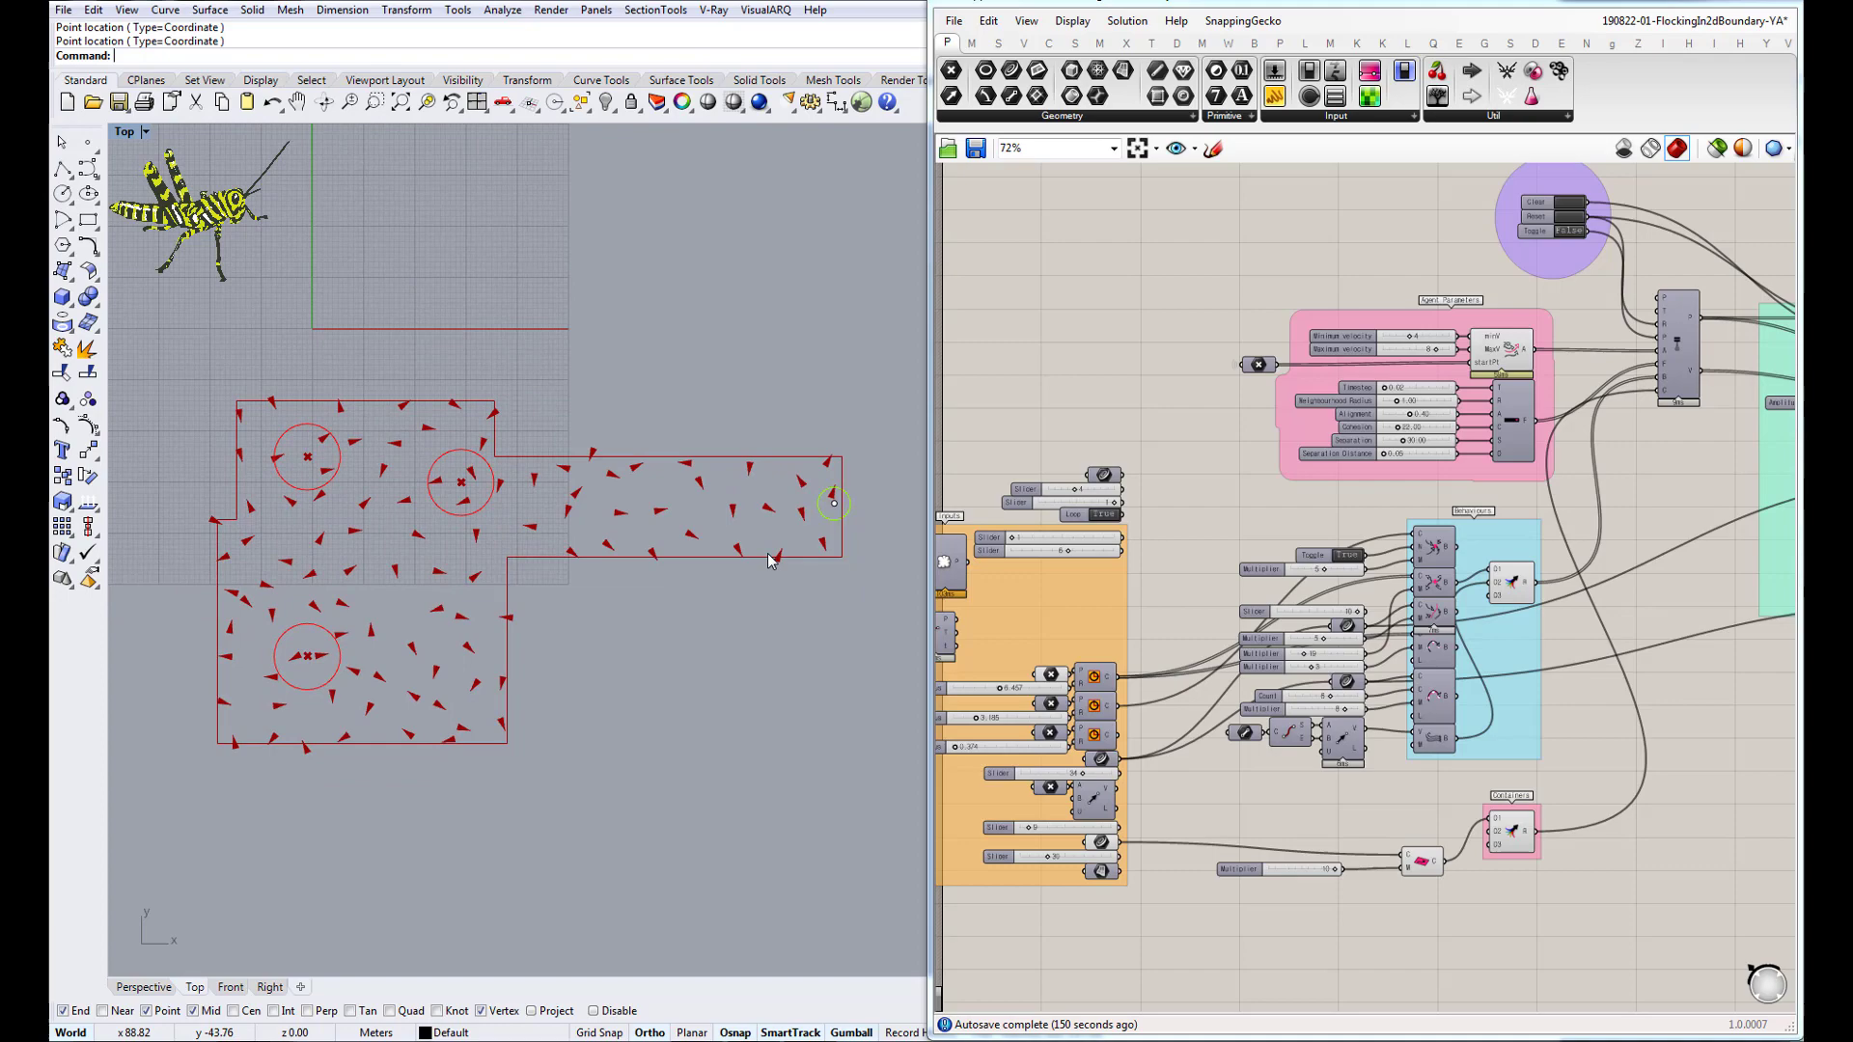
scroll(847, 509, "up", 3)
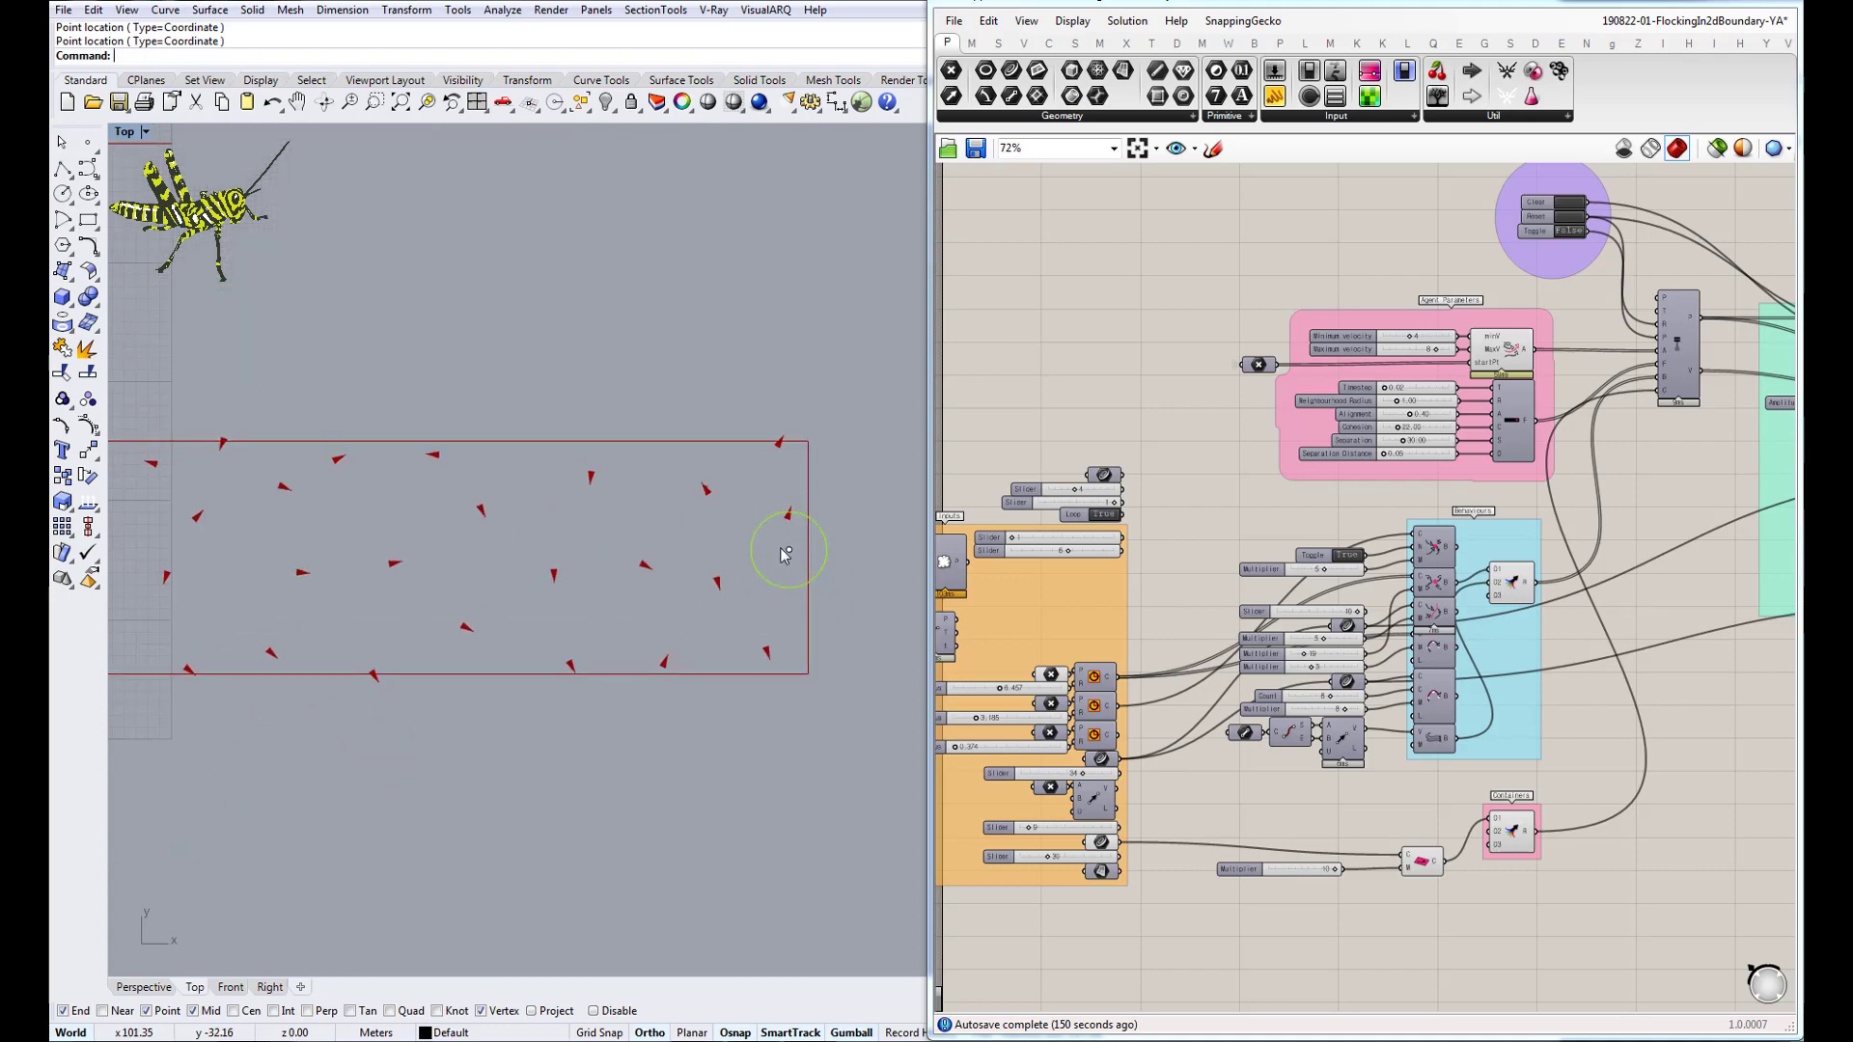
scroll(784, 554, "down", 3)
scroll(1164, 655, "up", 2)
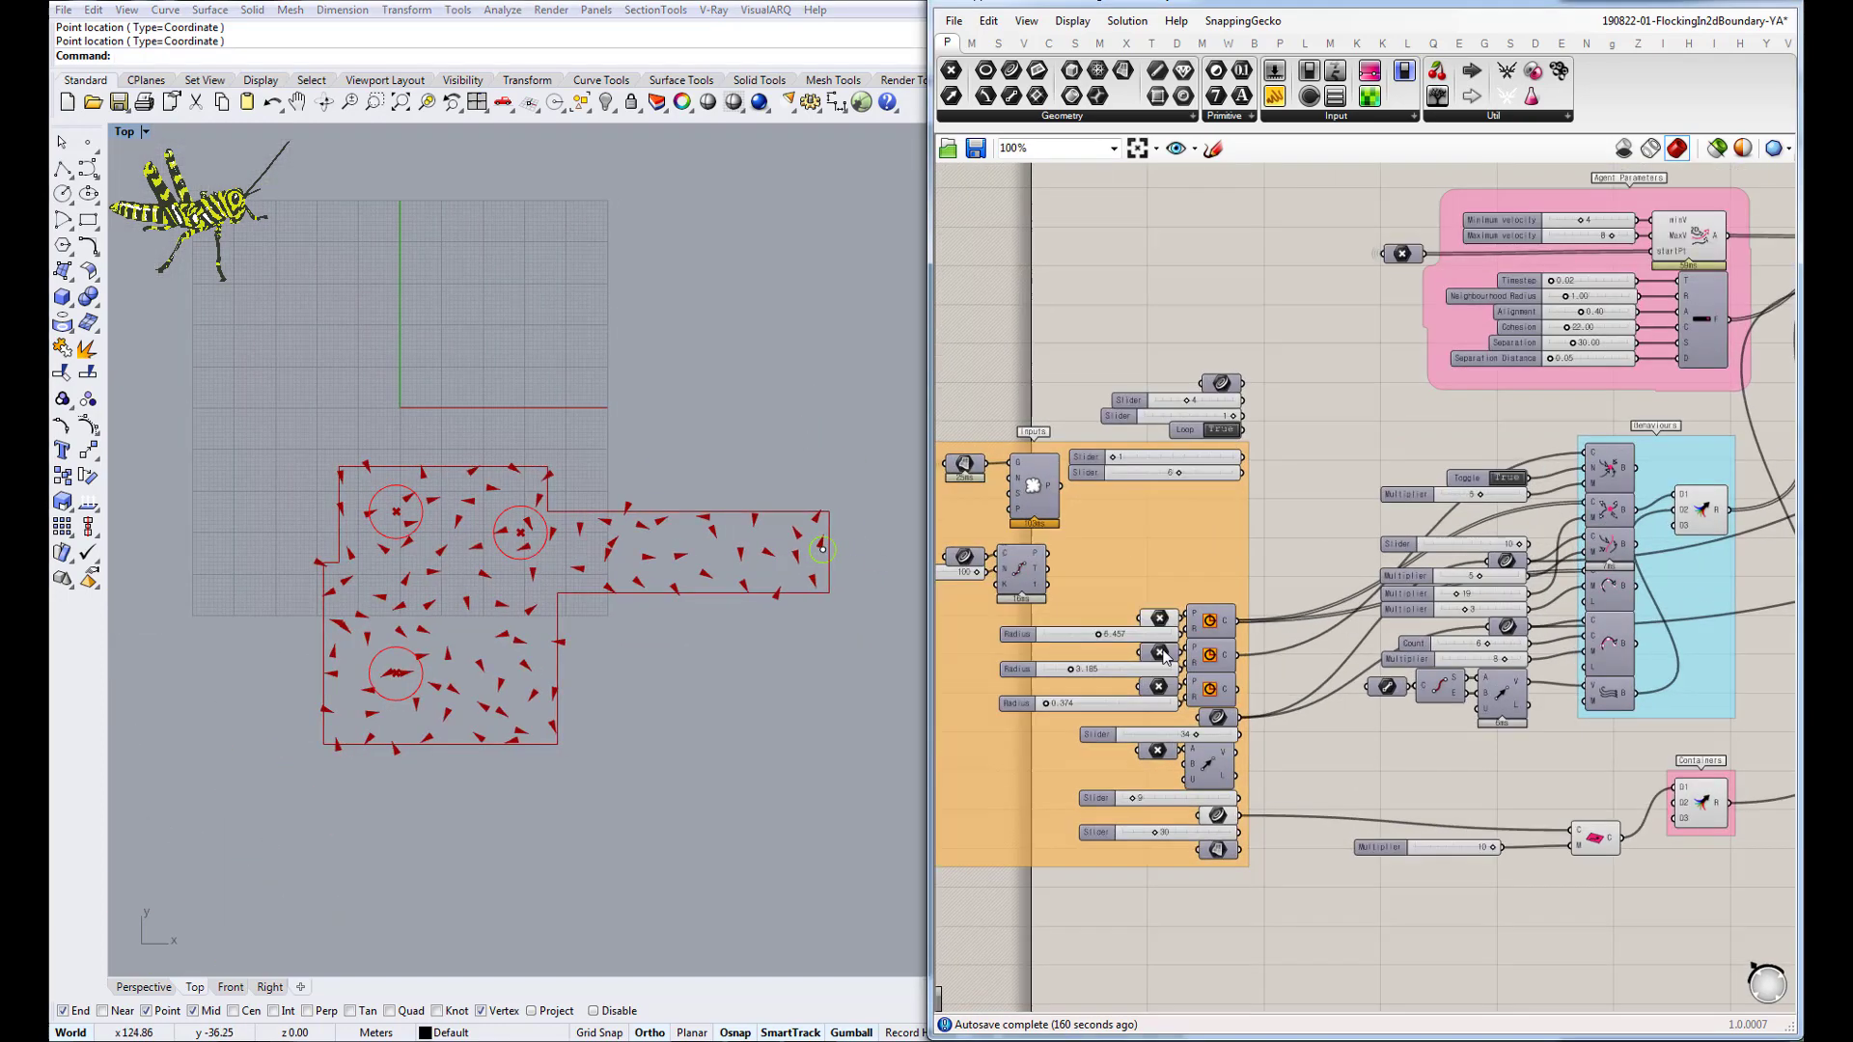
scroll(1164, 653, "up", 2)
scroll(1367, 608, "down", 1)
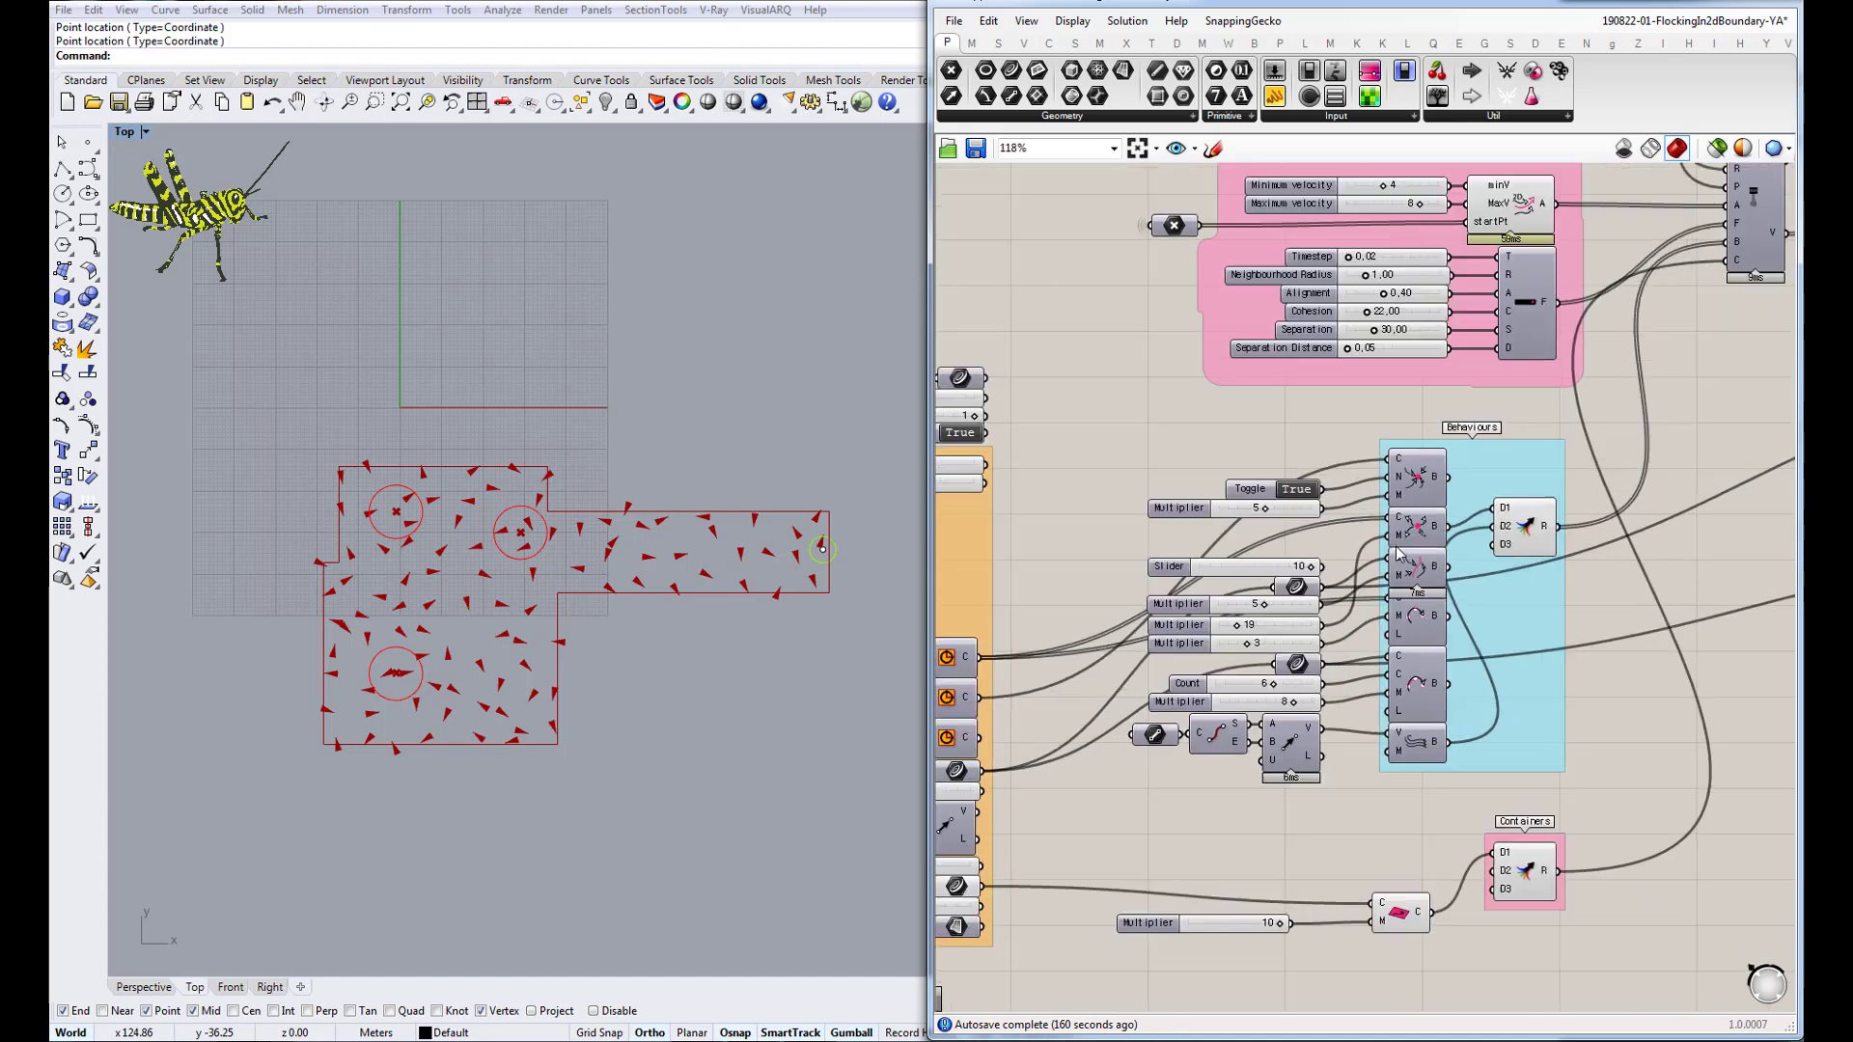
scroll(1397, 555, "down", 2)
right_click_drag(1759, 553, 1353, 555)
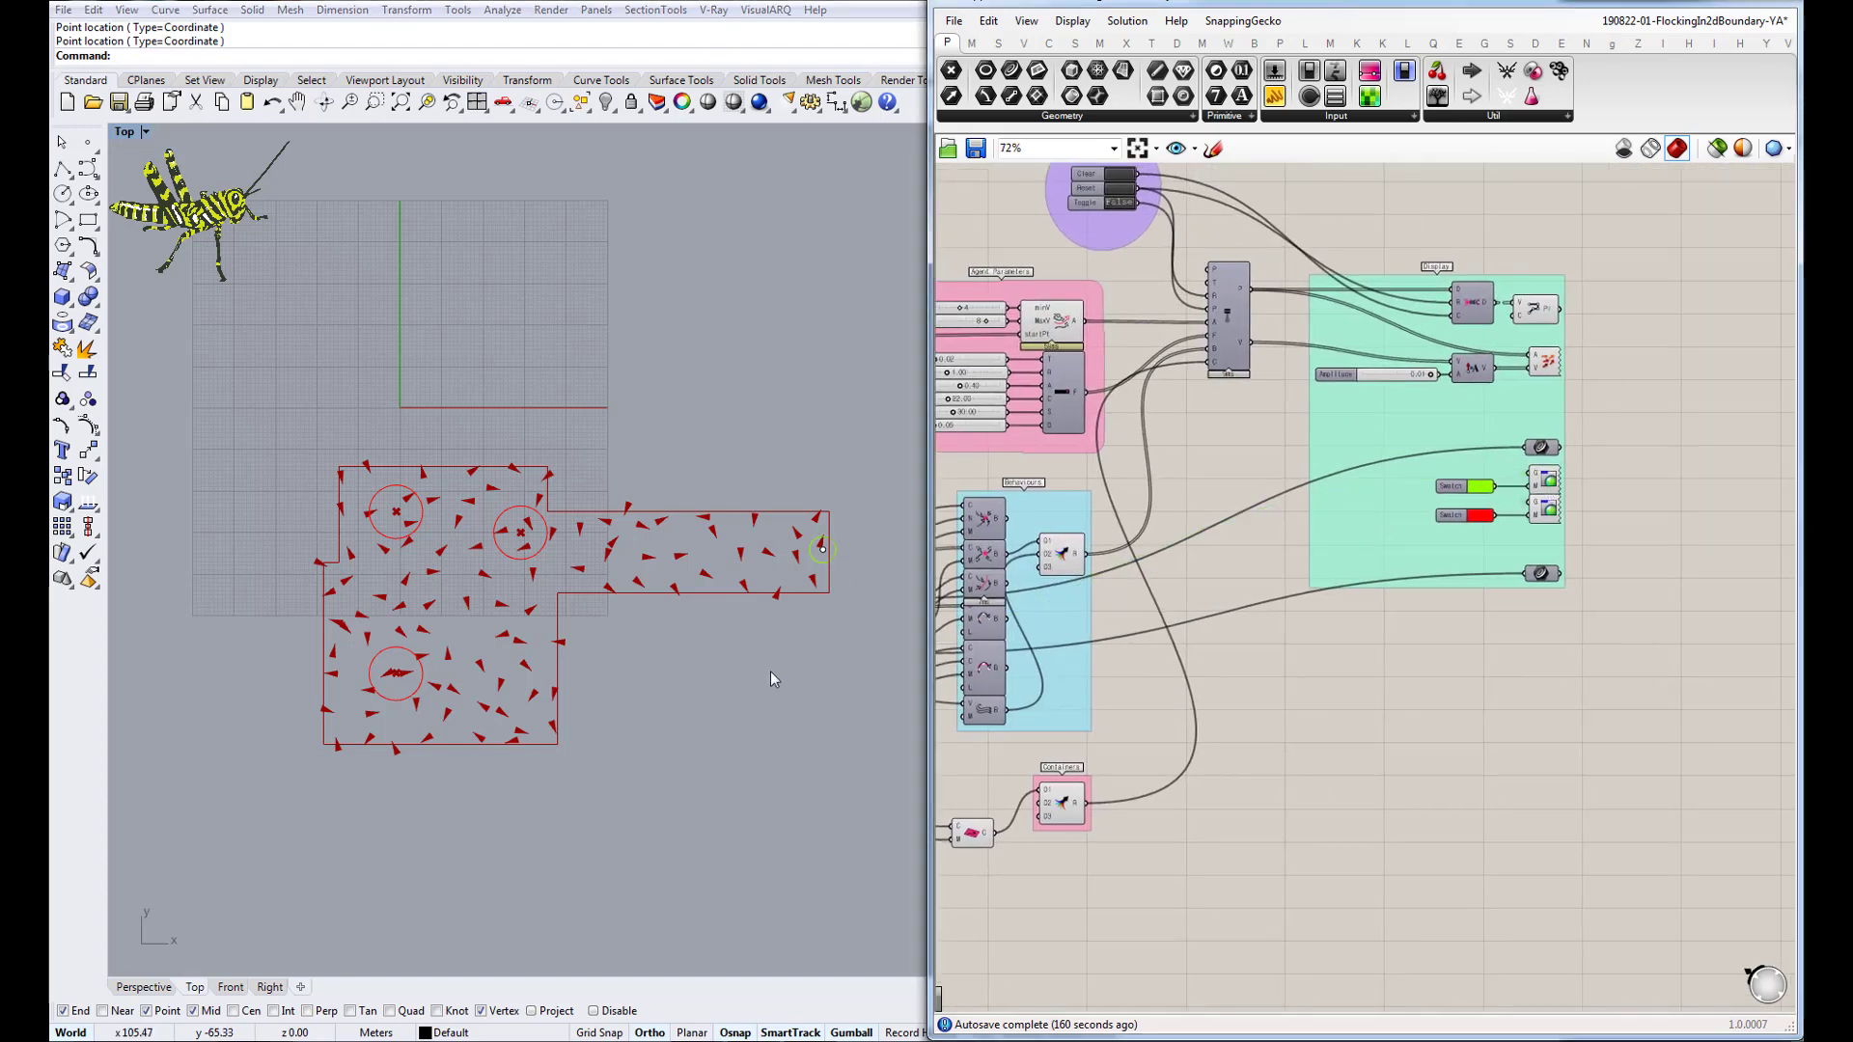
right_click_drag(572, 633, 572, 675)
right_click_drag(615, 612, 531, 691)
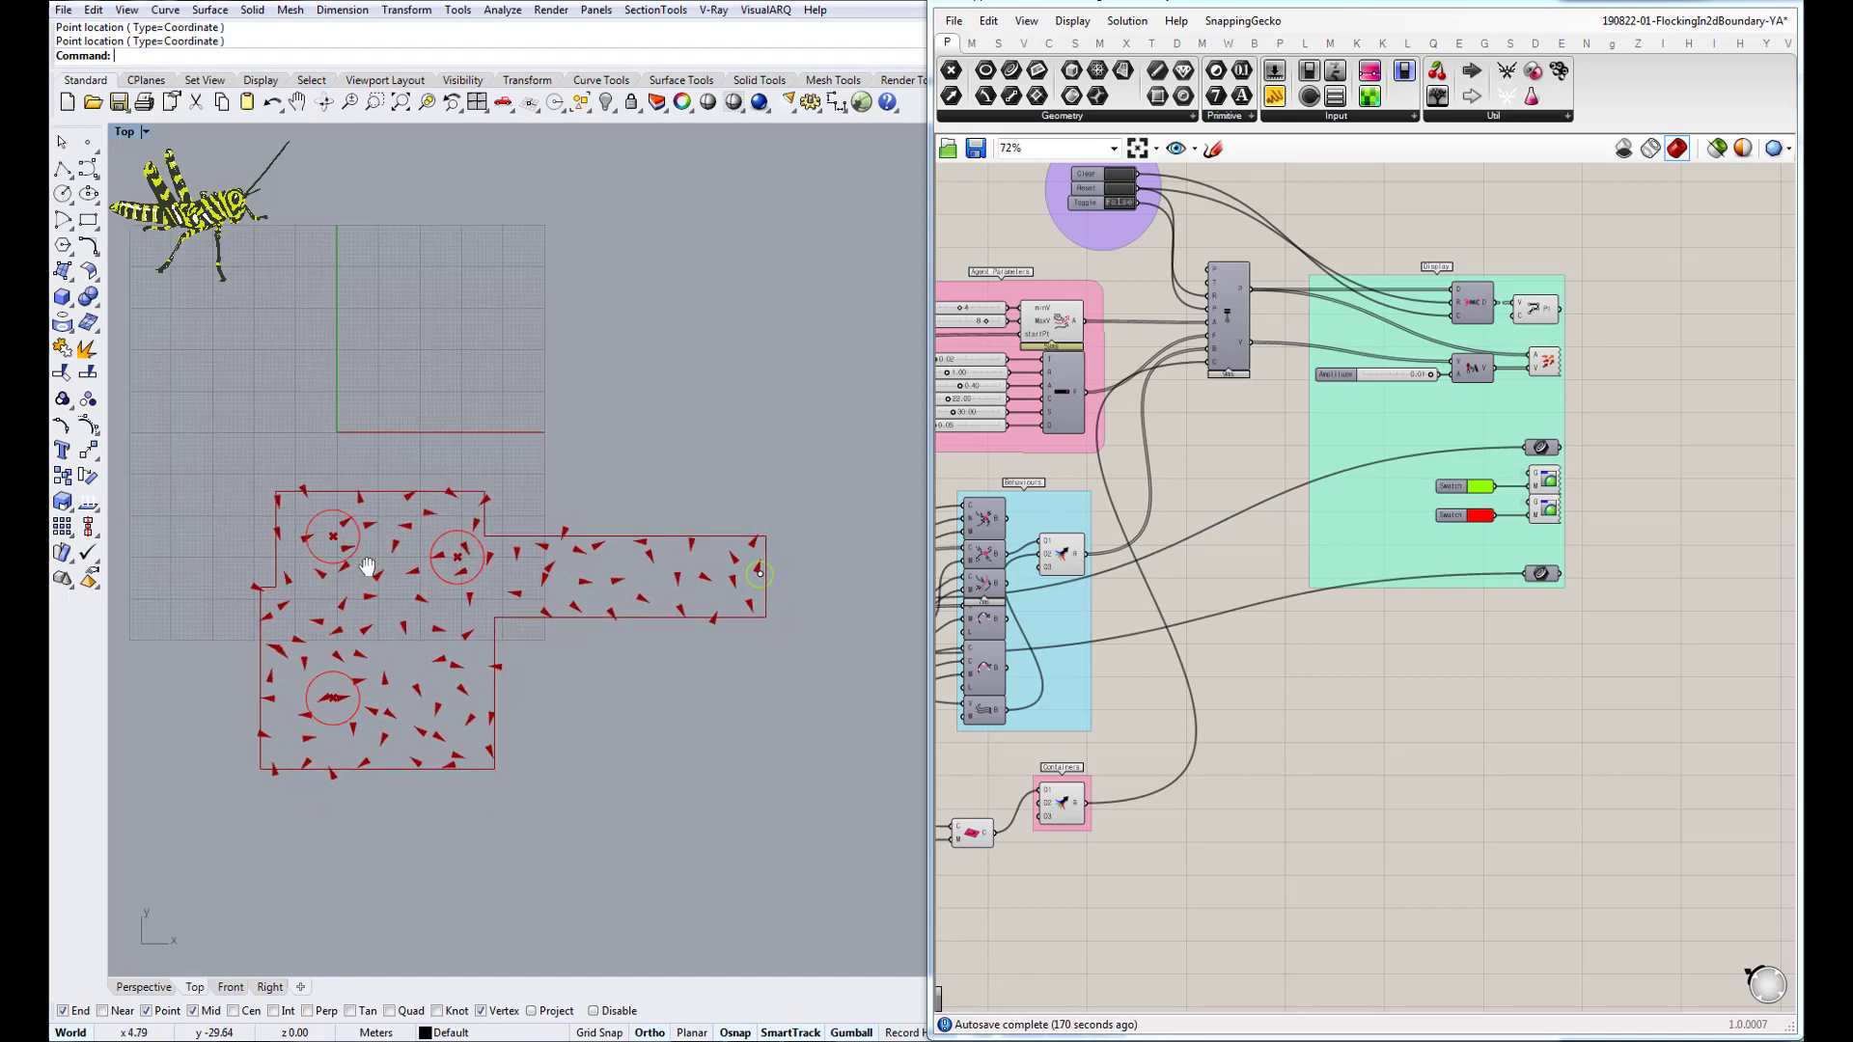
scroll(446, 647, "up", 2)
right_click_drag(372, 538, 396, 541)
right_click_drag(949, 457, 1132, 543)
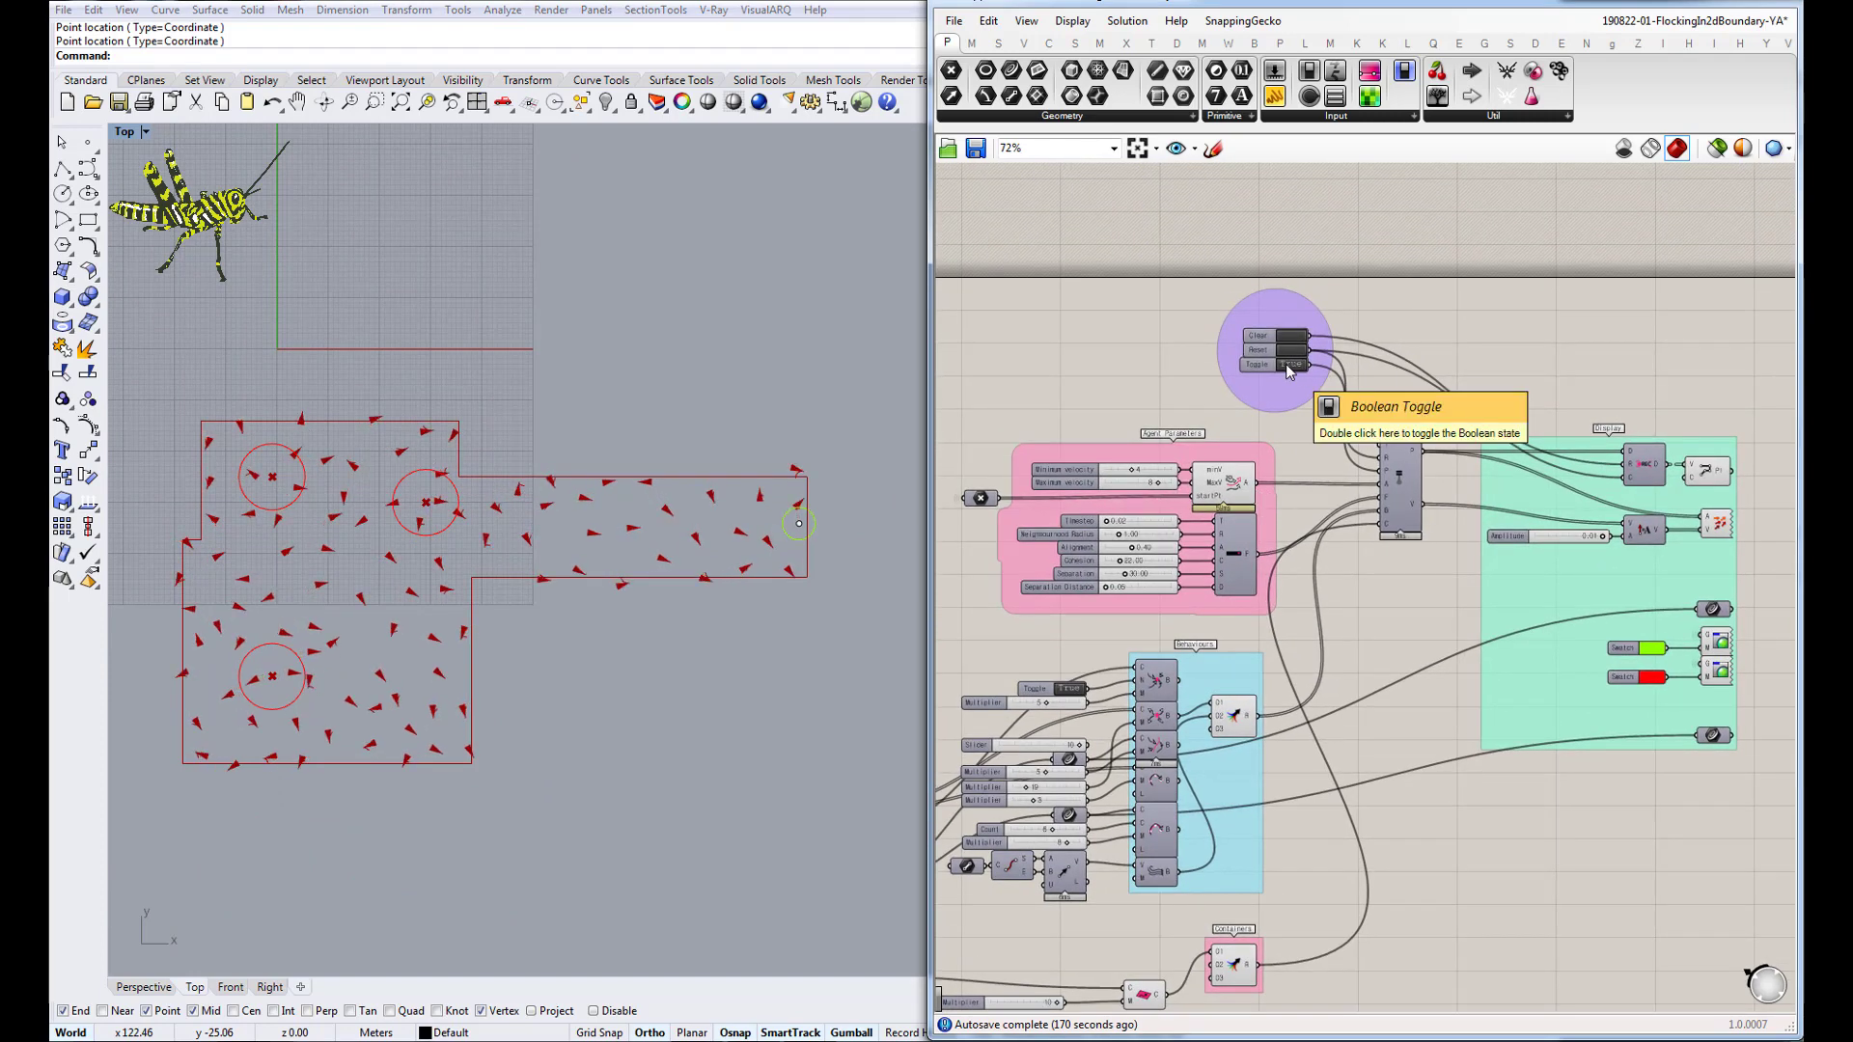
double_click(1286, 368)
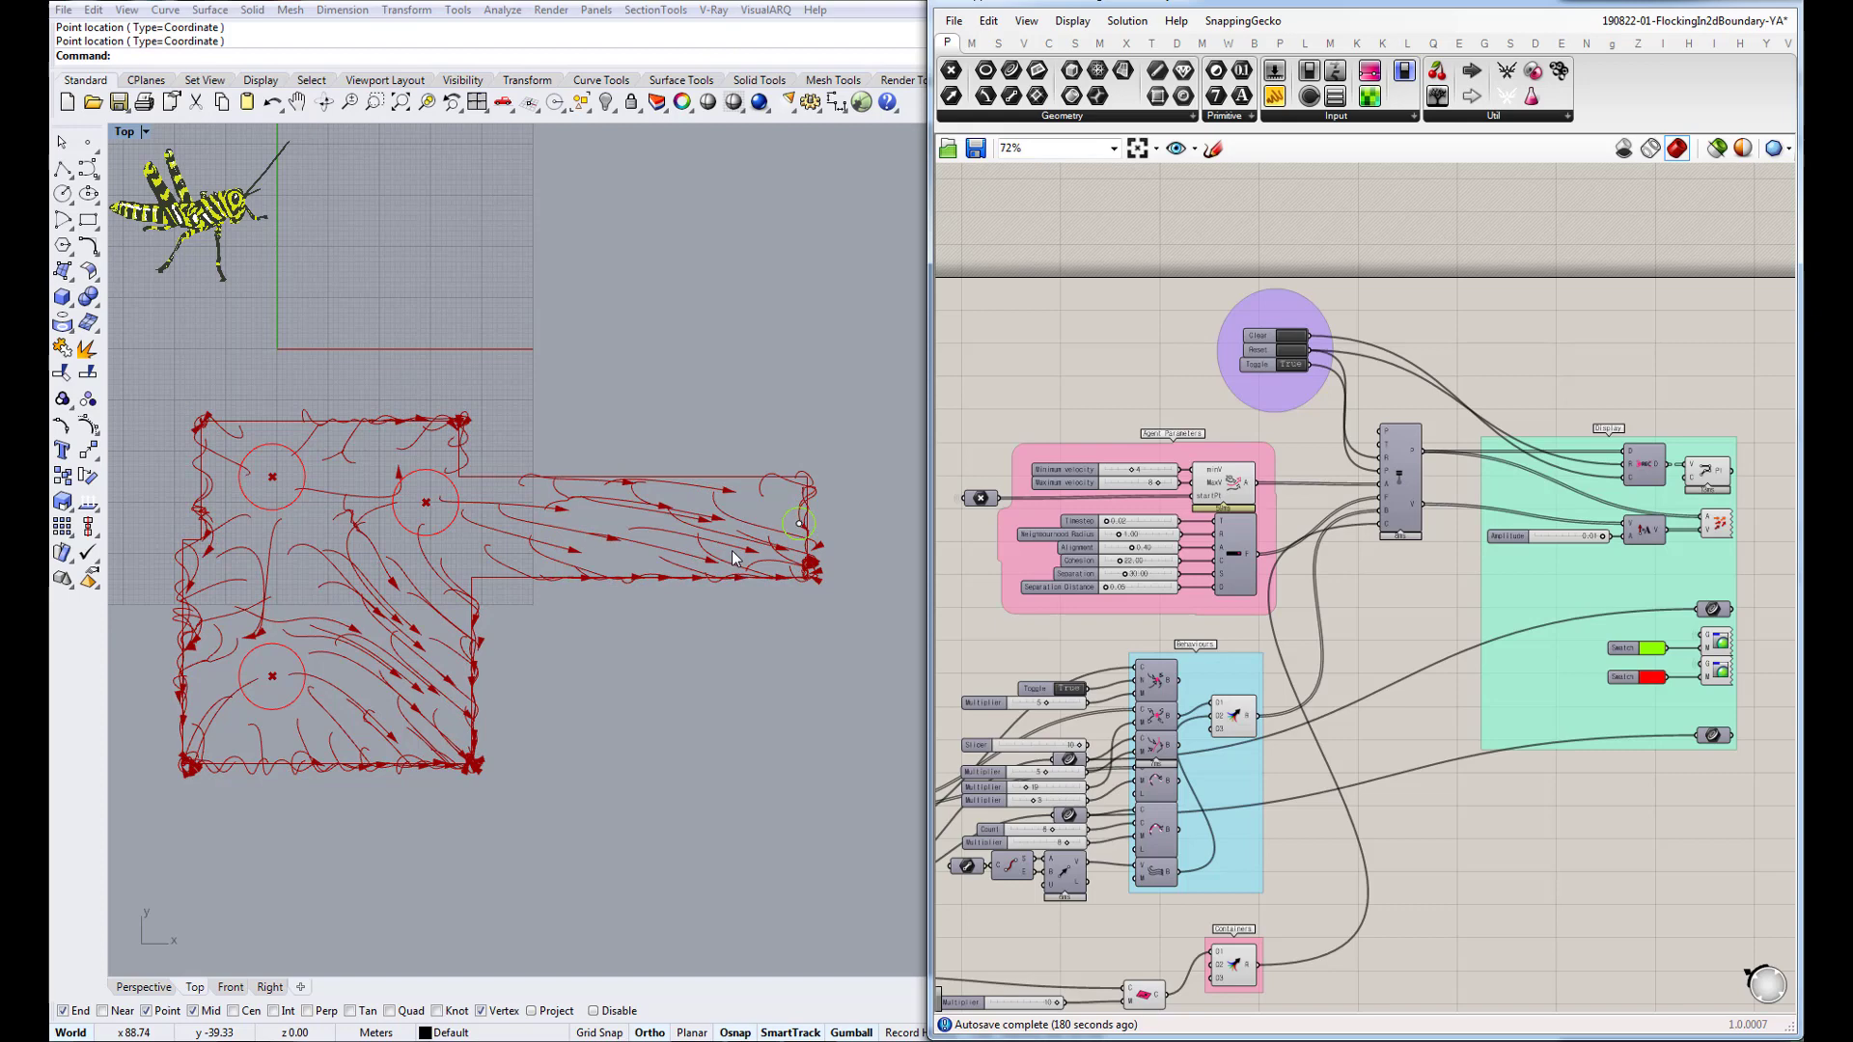
Lower the behaviour Multiplier slider from 19 to 3
right_click_drag(1152, 679, 1381, 599)
scroll(1381, 600, "up", 1)
scroll(1381, 599, "up", 1)
scroll(1381, 599, "up", 1)
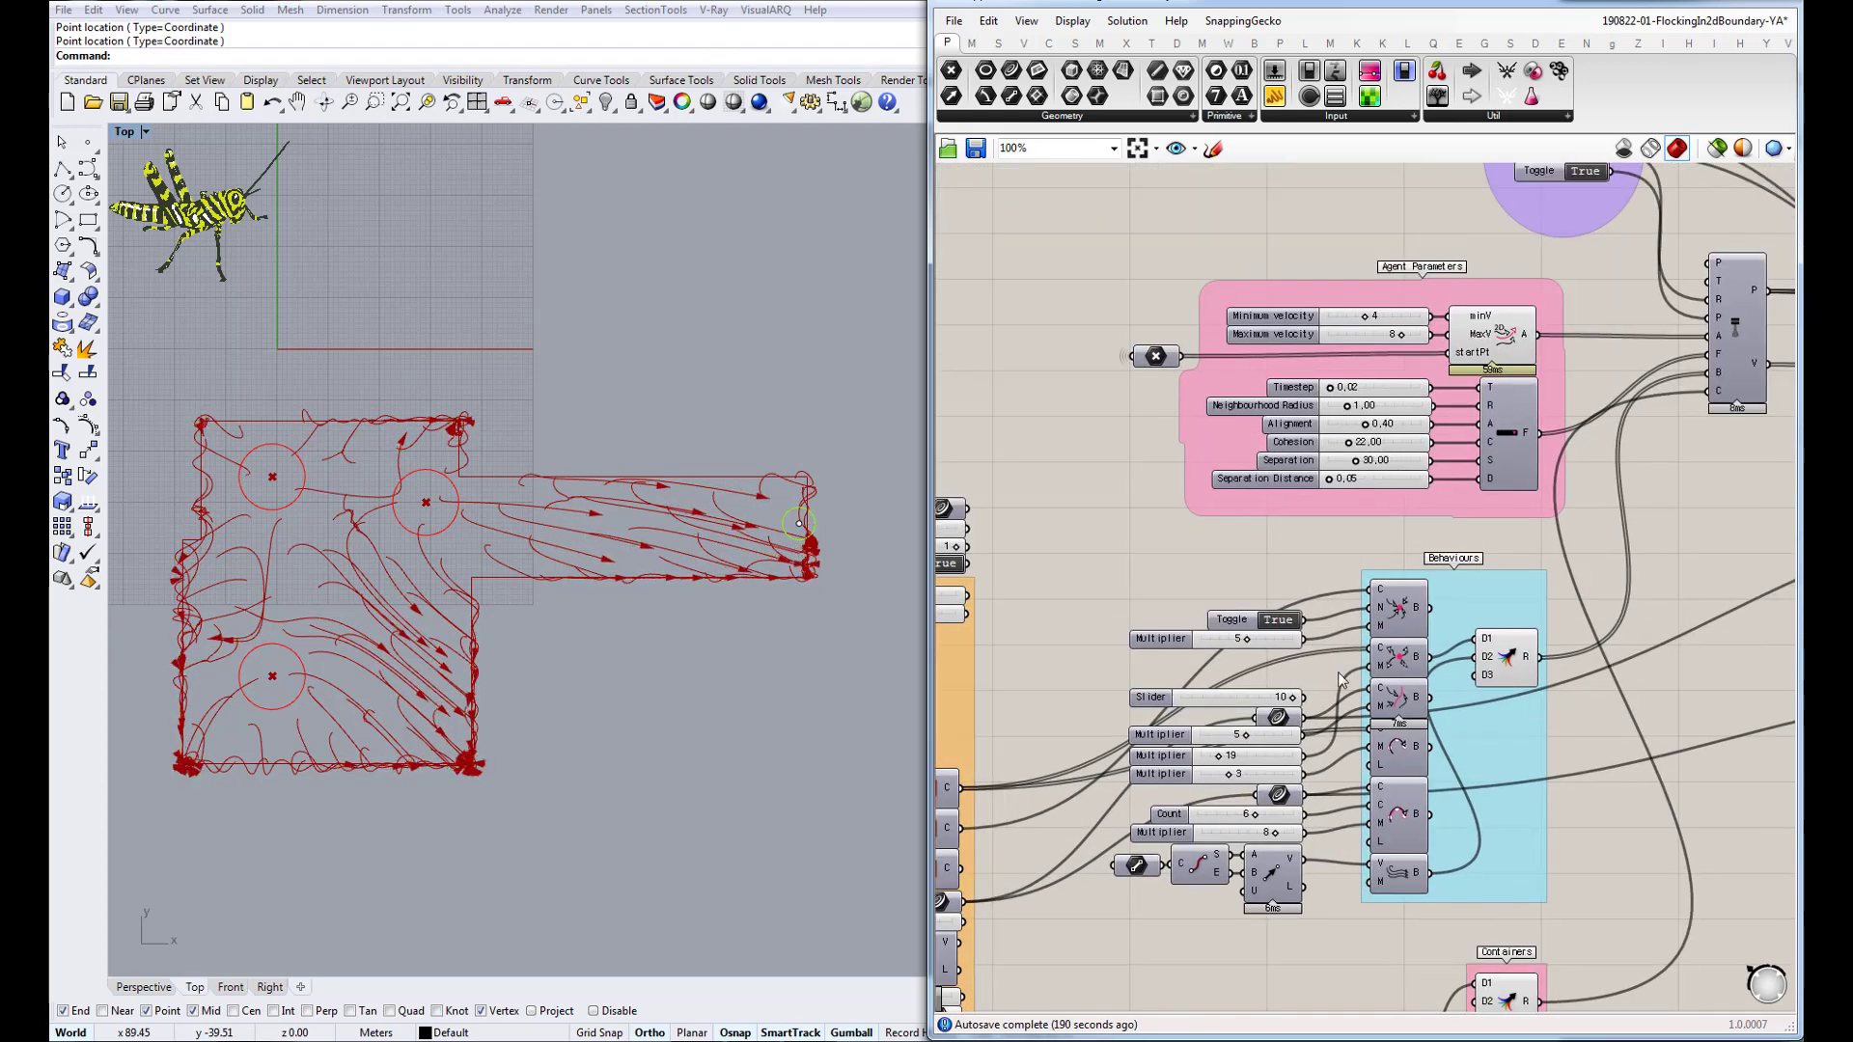
scroll(1291, 670, "up", 2)
scroll(1292, 669, "up", 2)
left_click(1476, 663)
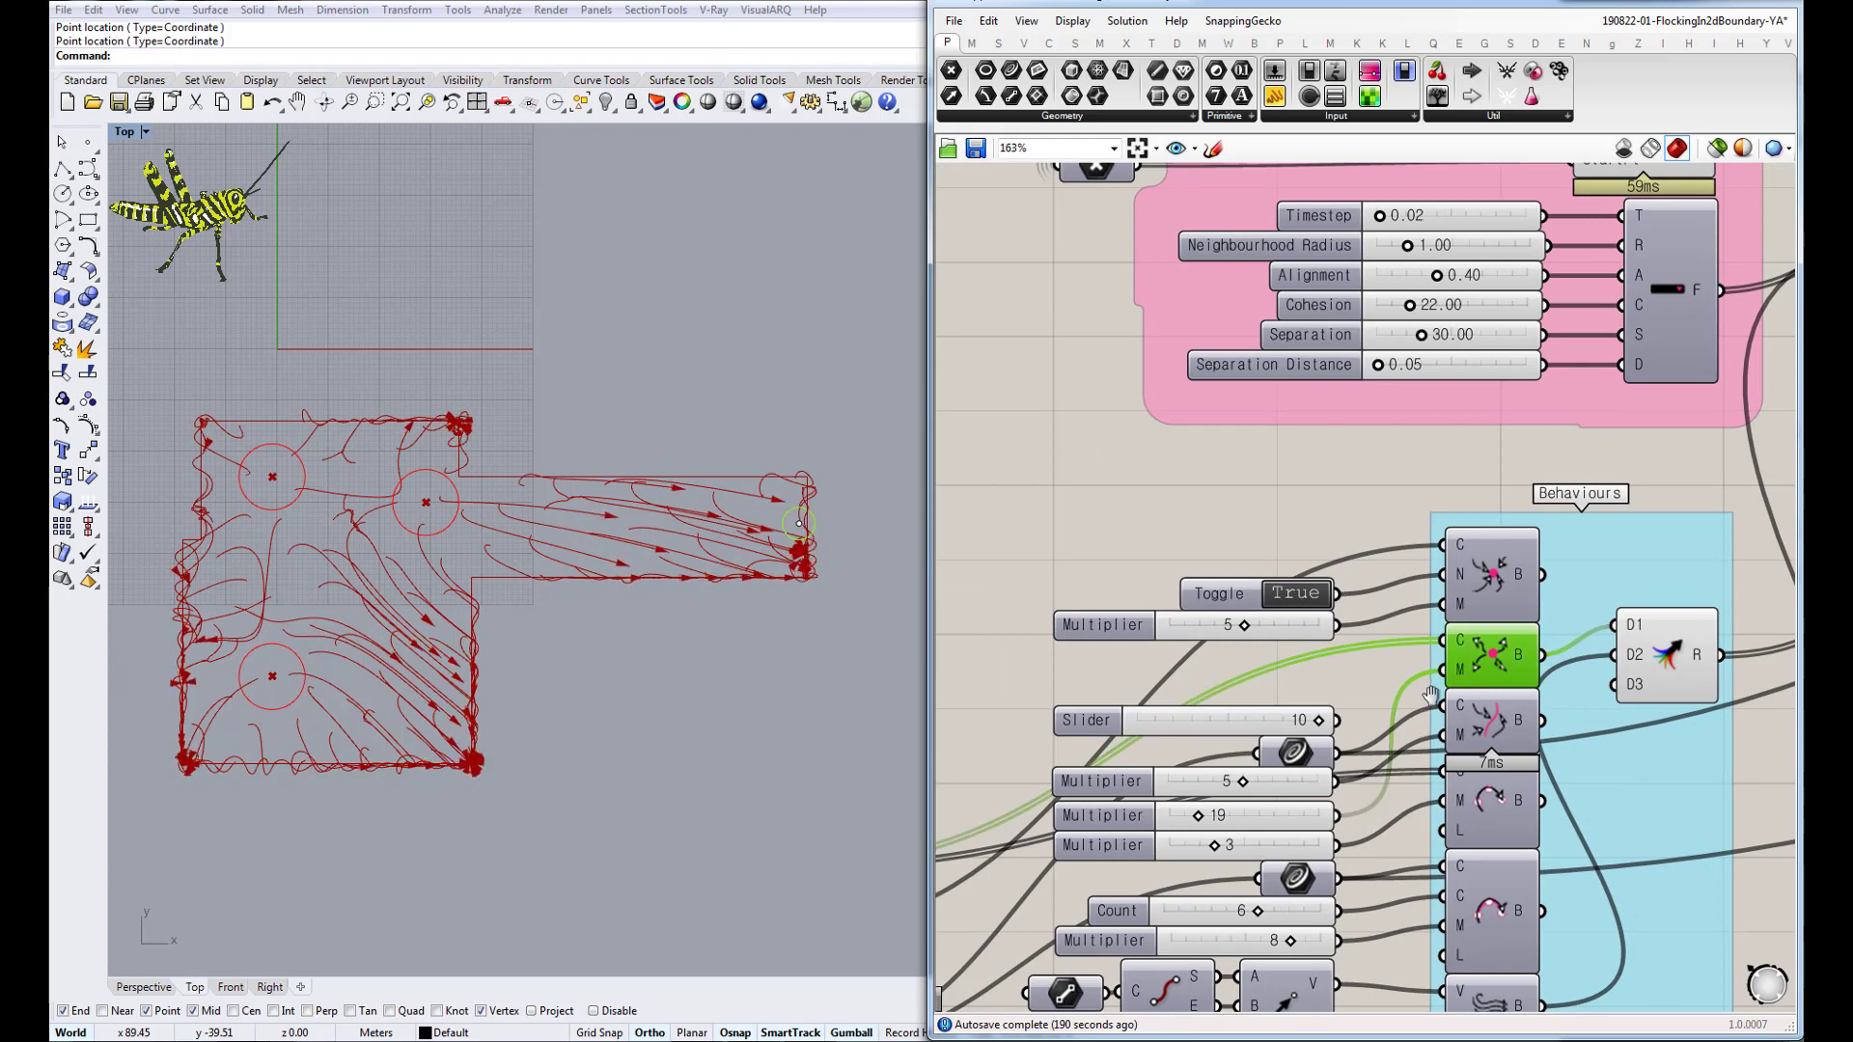
scroll(1302, 752, "up", 1)
scroll(1231, 802, "up", 2)
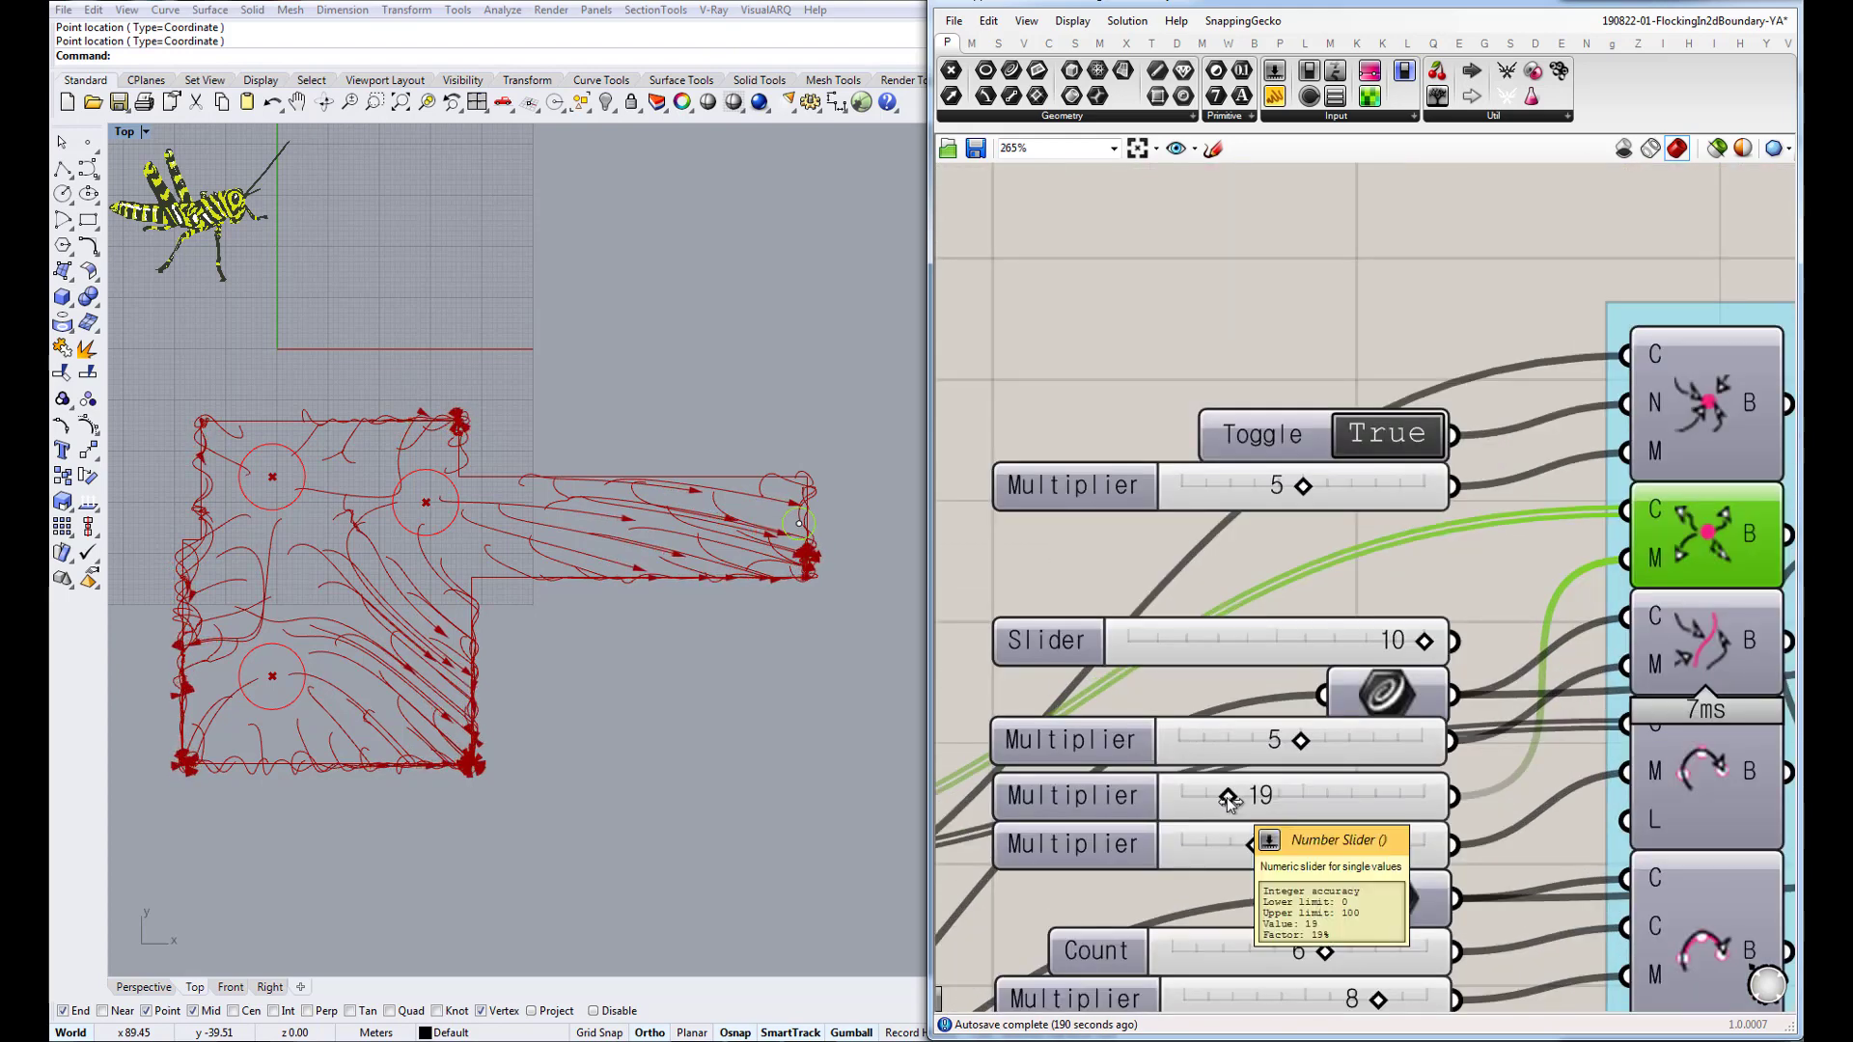
left_click_drag(1230, 803, 1191, 804)
Reset the flock so the trails redraw with the new multiplier
right_click_drag(1333, 573, 1249, 814)
scroll(1411, 467, "down", 4)
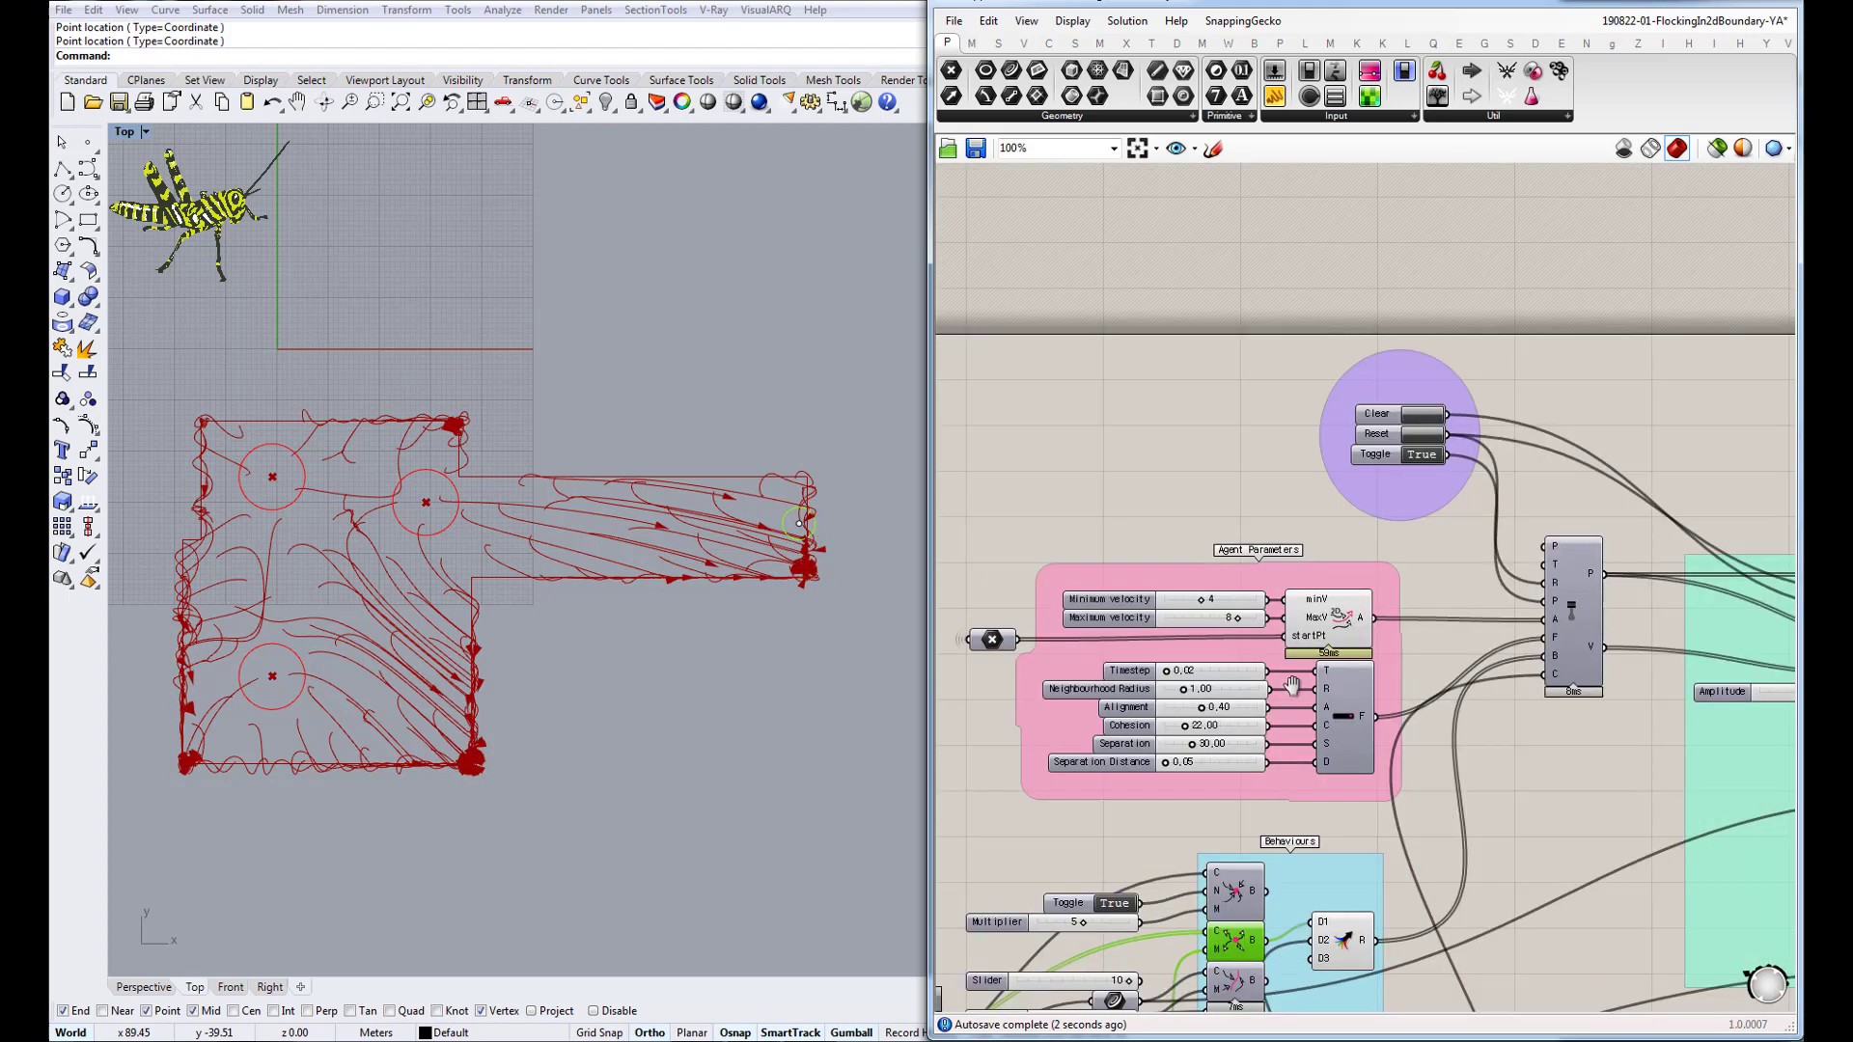
left_click(1412, 441)
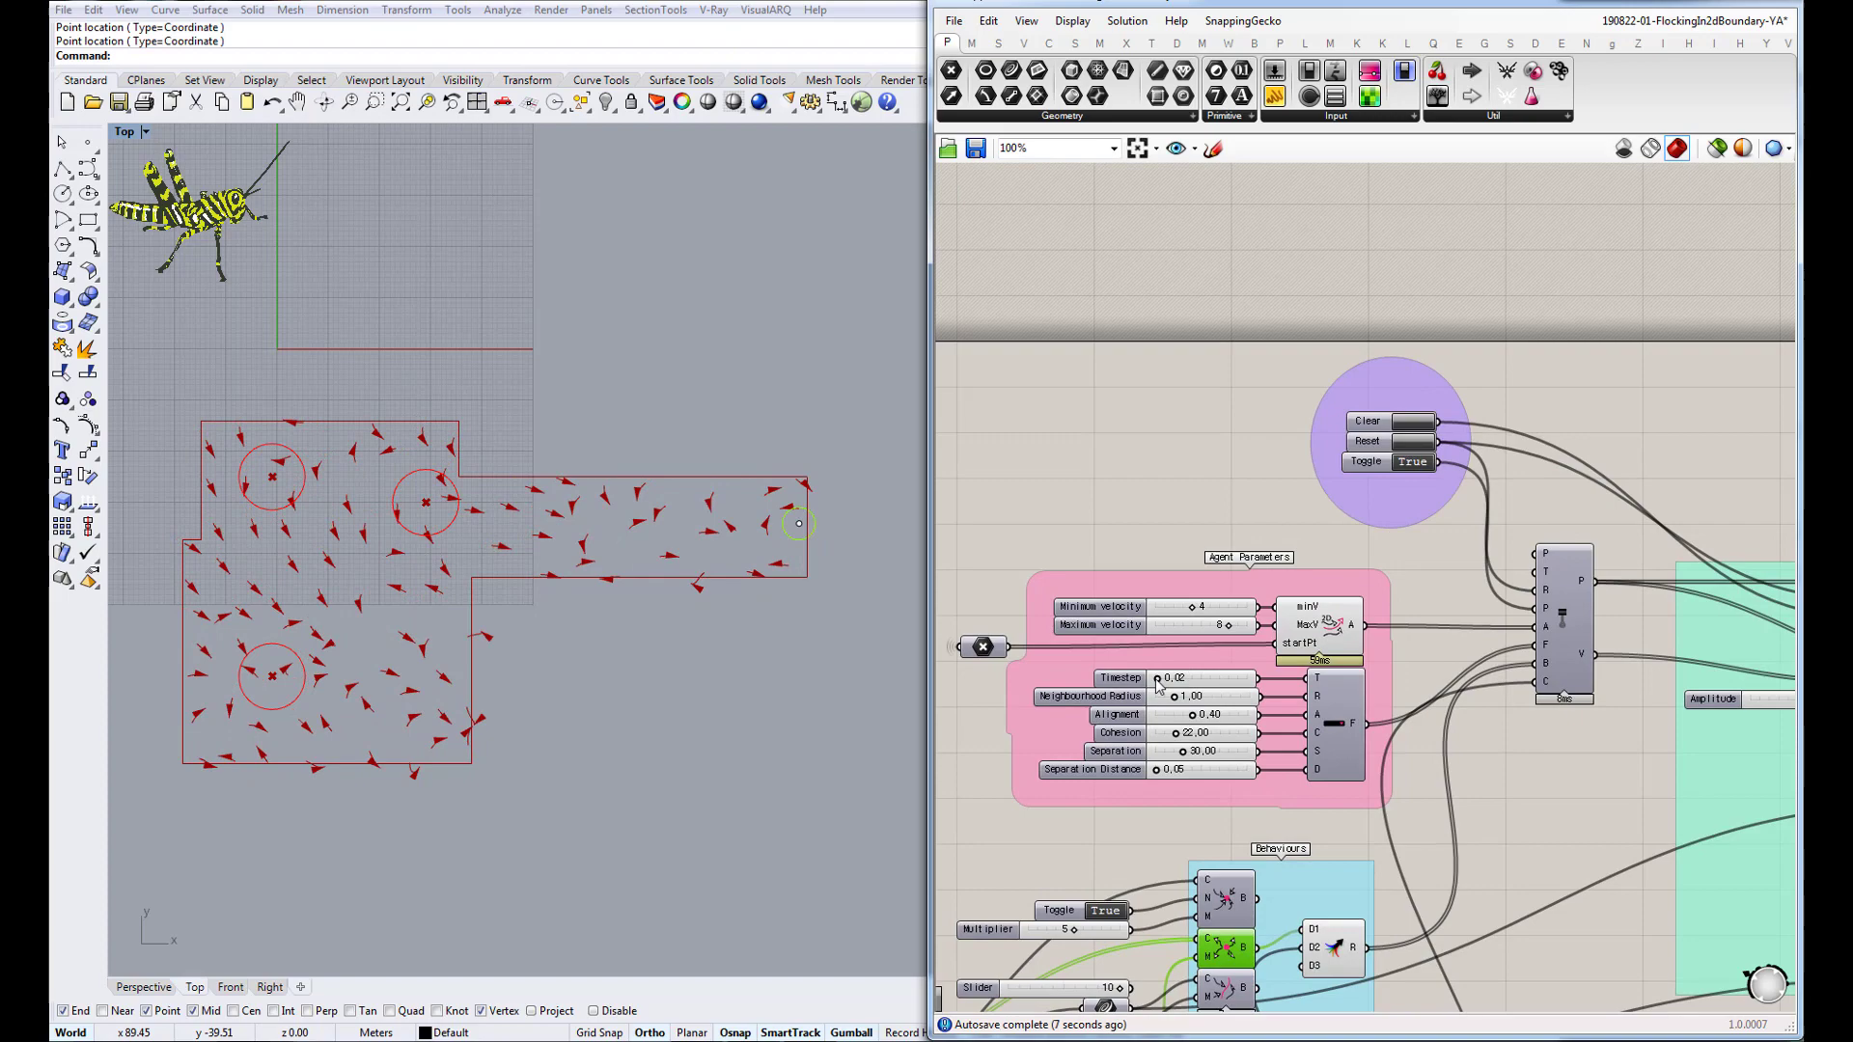
right_click_drag(1283, 593, 1486, 326)
scroll(1251, 805, "up", 3)
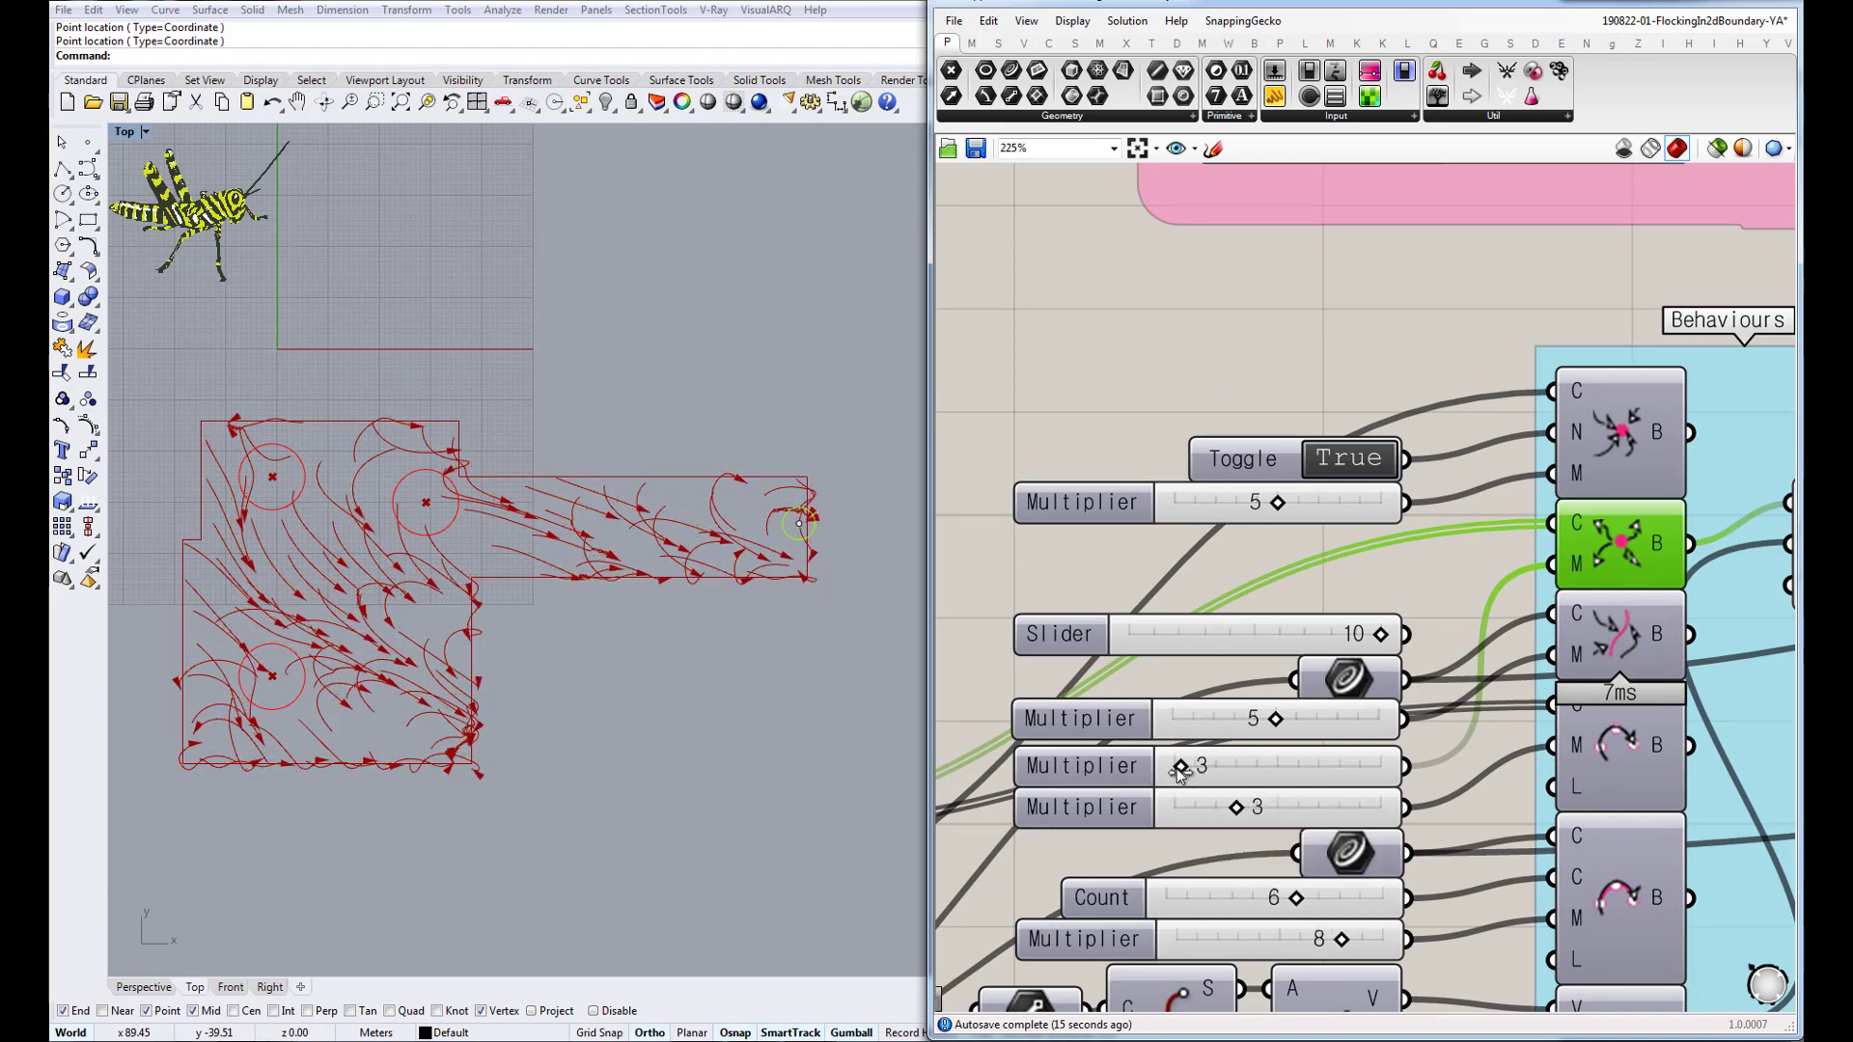
scroll(1180, 768, "down", 3)
scroll(1321, 636, "down", 3)
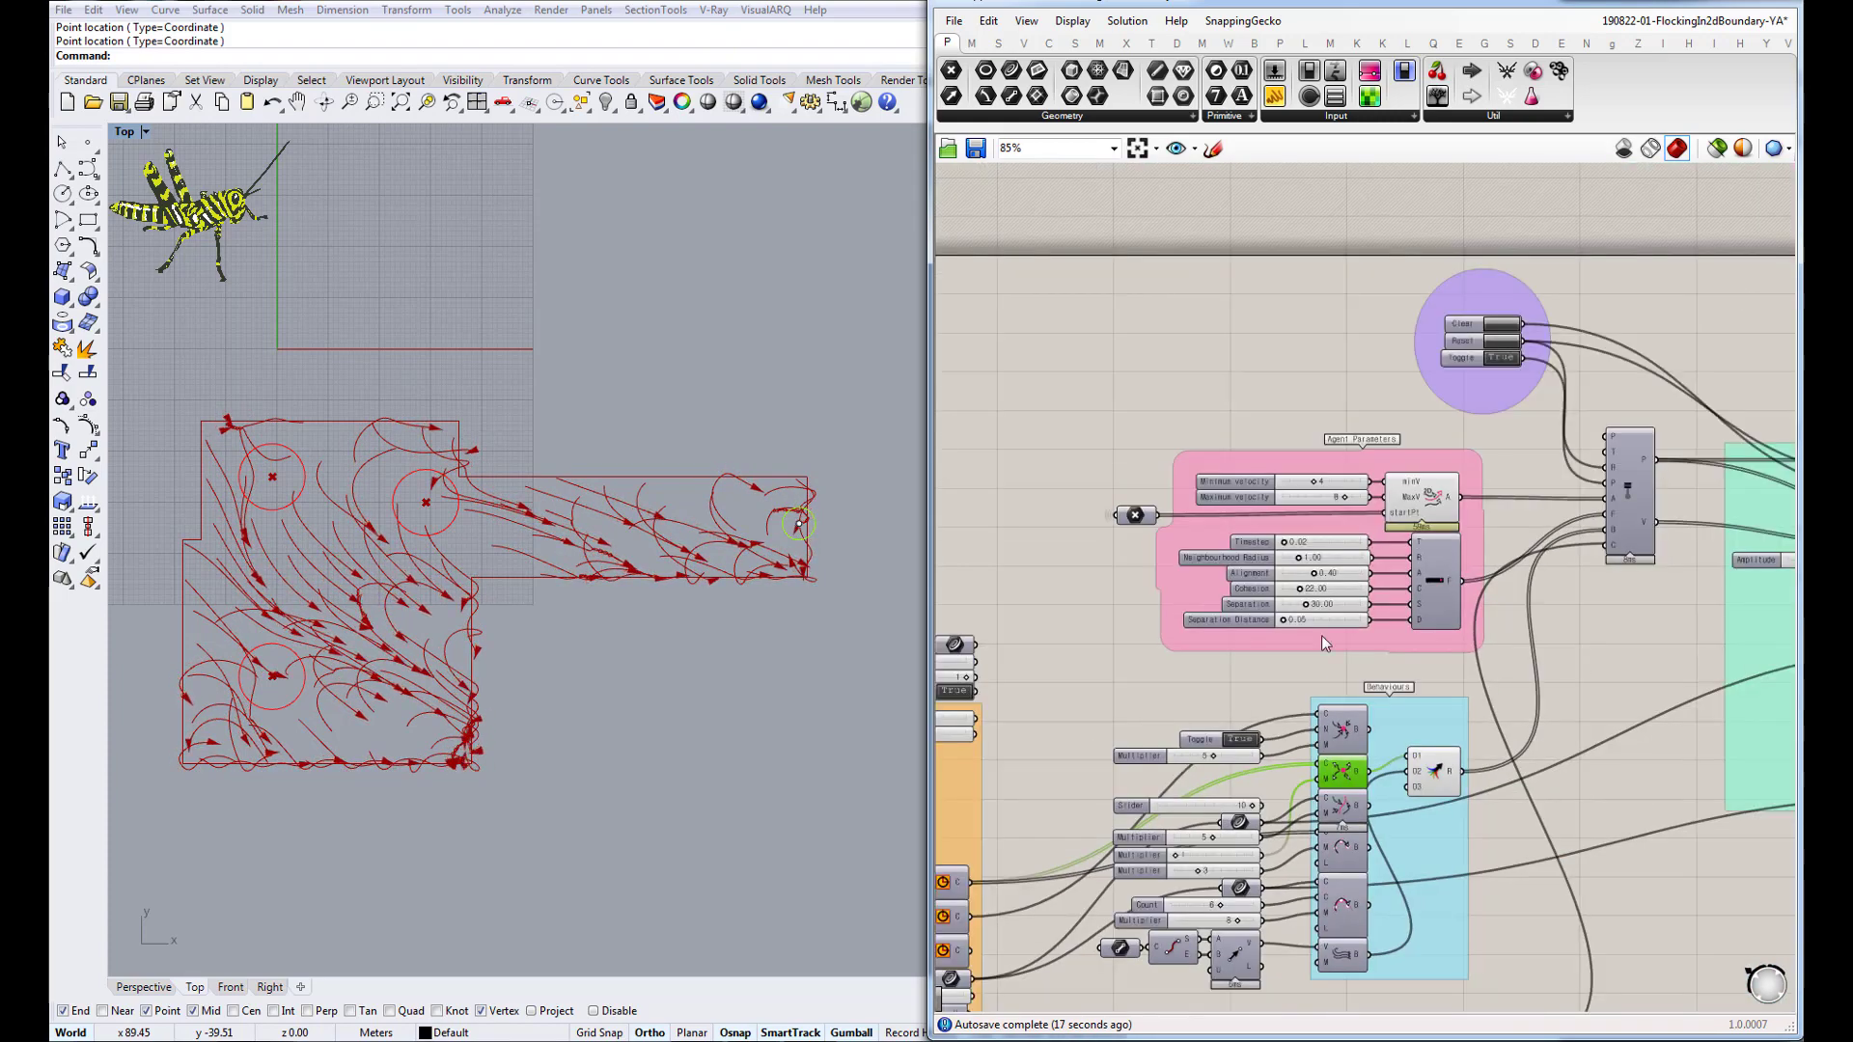
left_click(1367, 539)
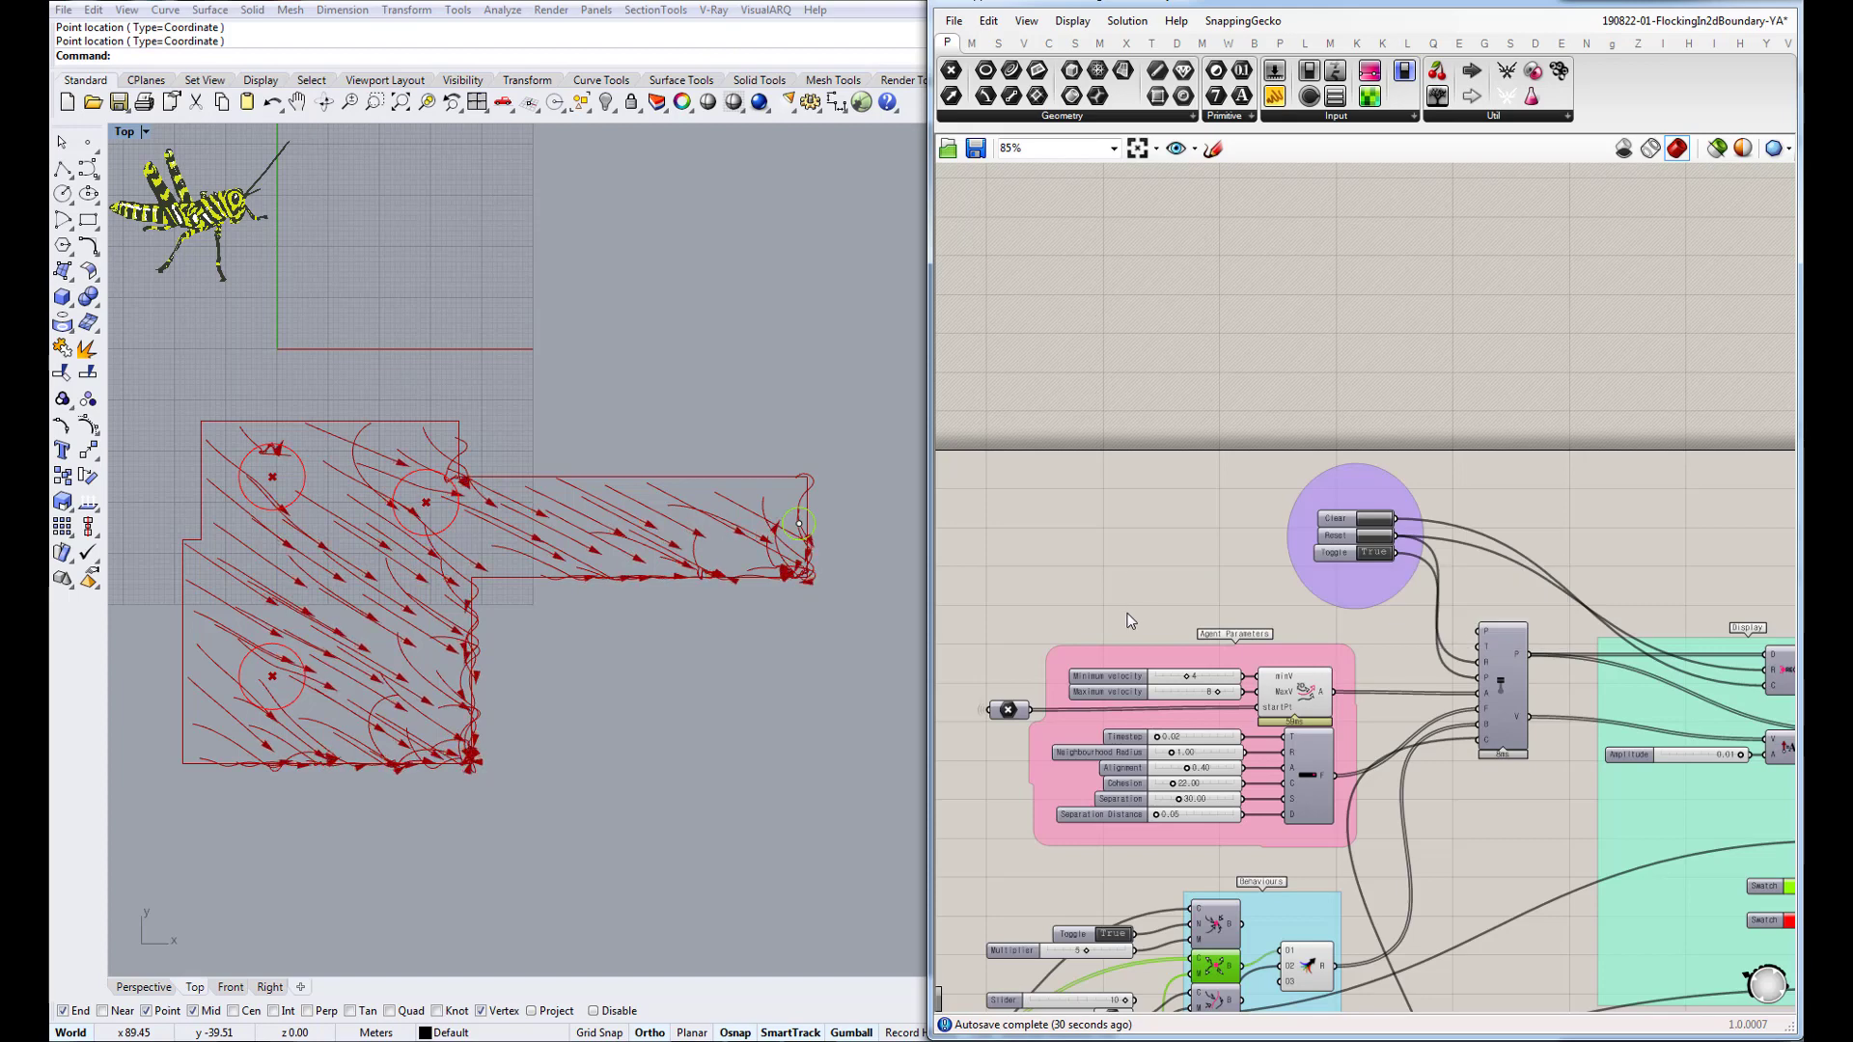
scroll(1235, 618, "up", 1)
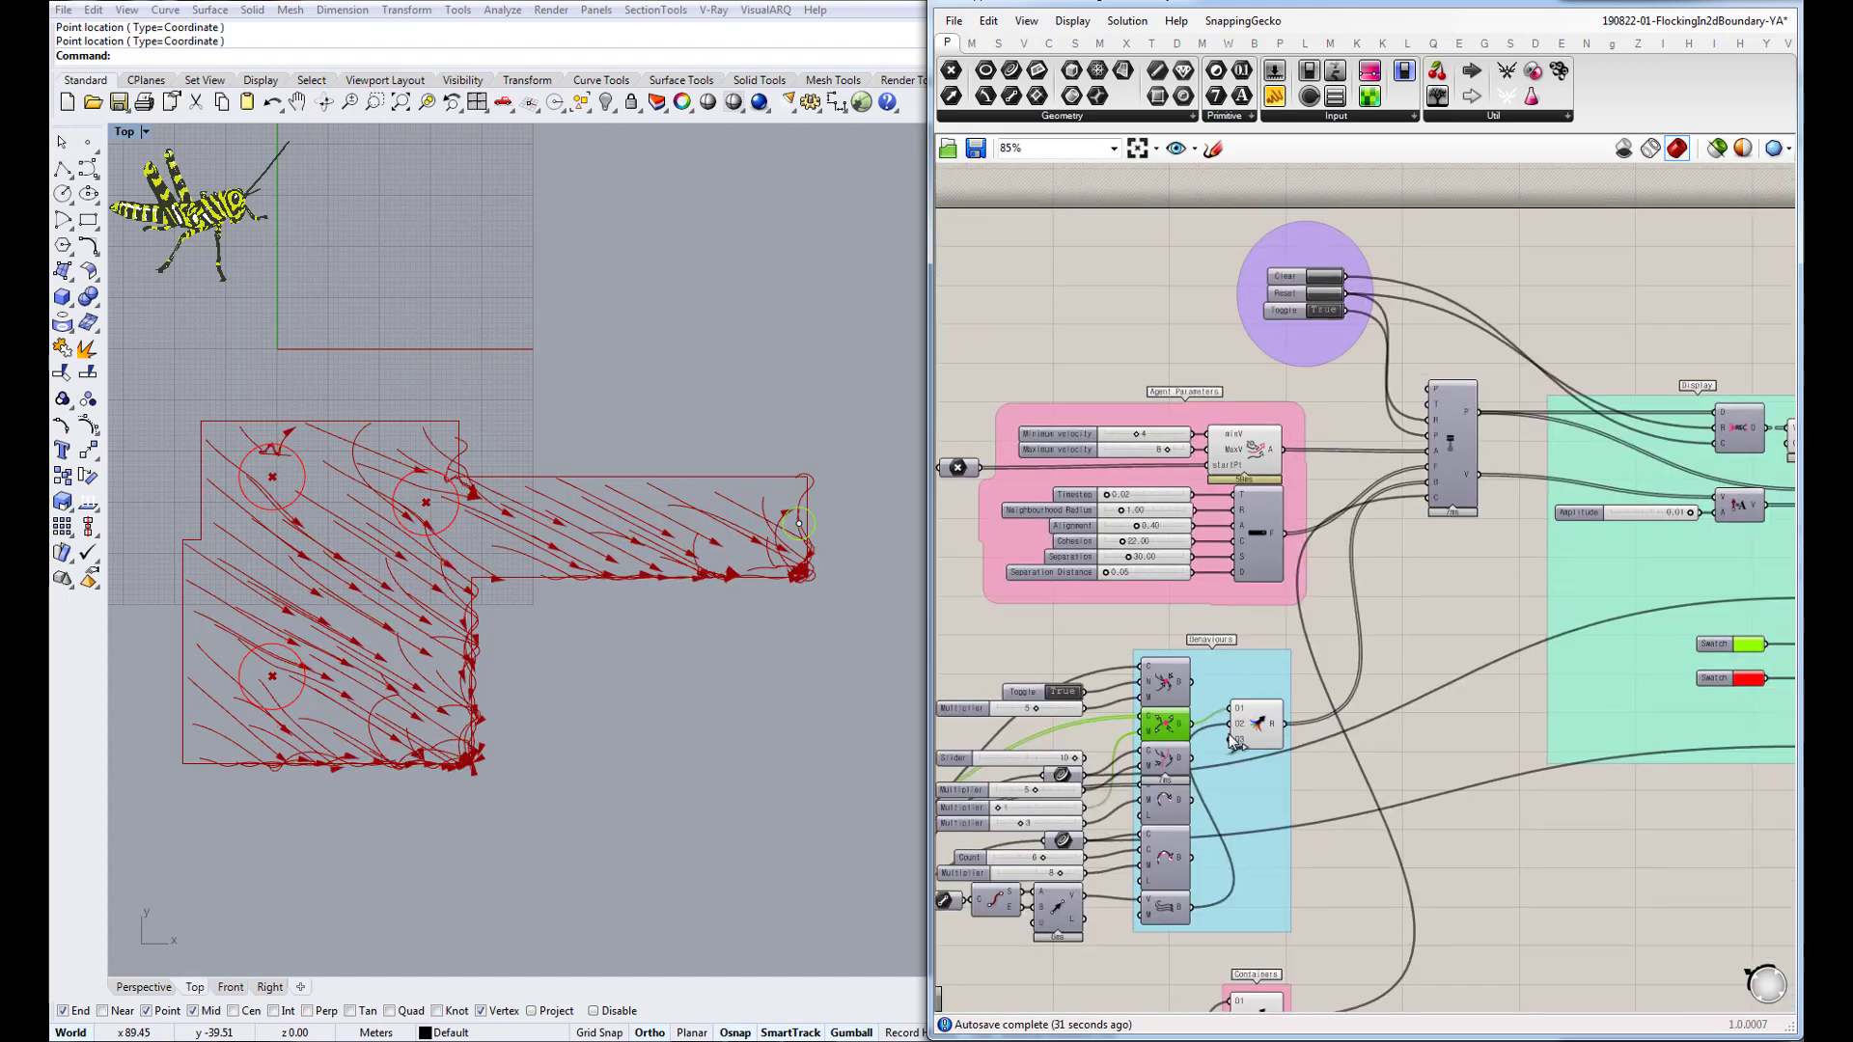
scroll(1245, 710, "up", 2)
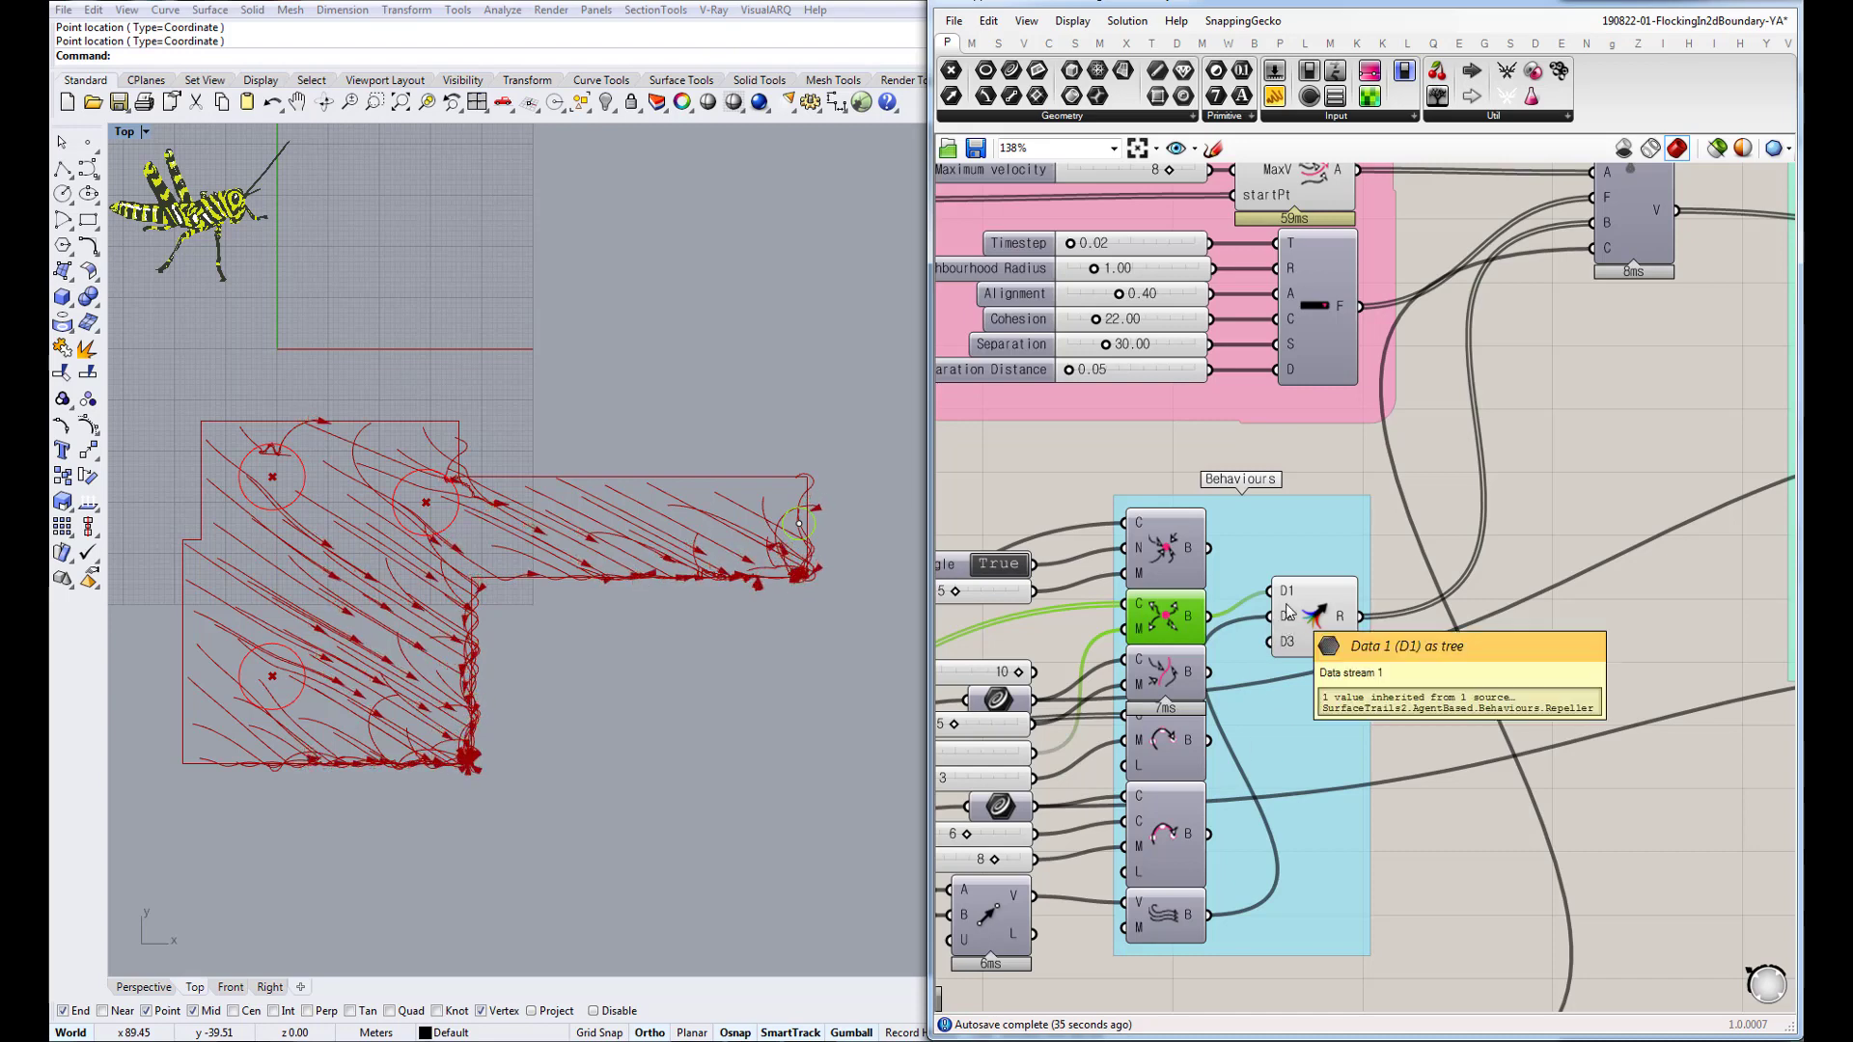
Restart the flock, then lower the second Multiplier slider from 9 to 6
mouse_move(1288, 612)
left_mouse_down()
mouse_move(1269, 614)
mouse_move(1168, 855)
left_mouse_up()
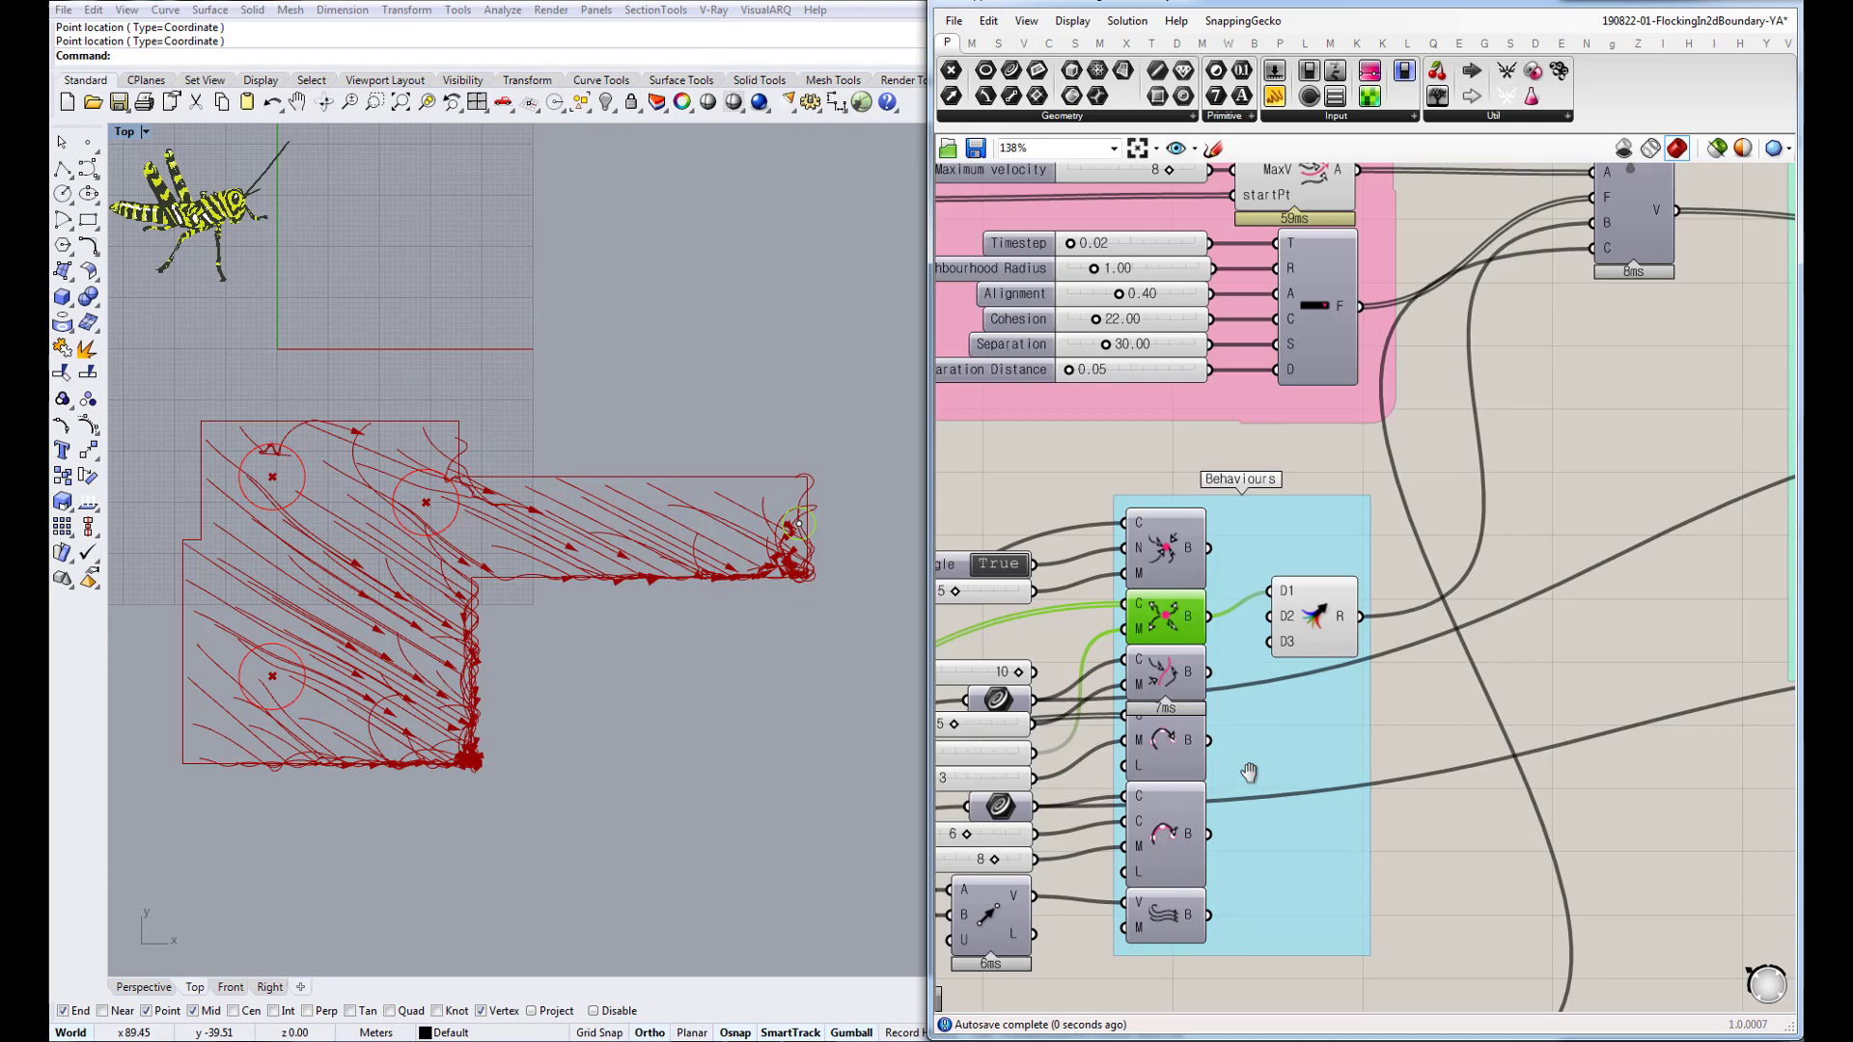
scroll(1246, 789, "down", 3)
left_click(1340, 371)
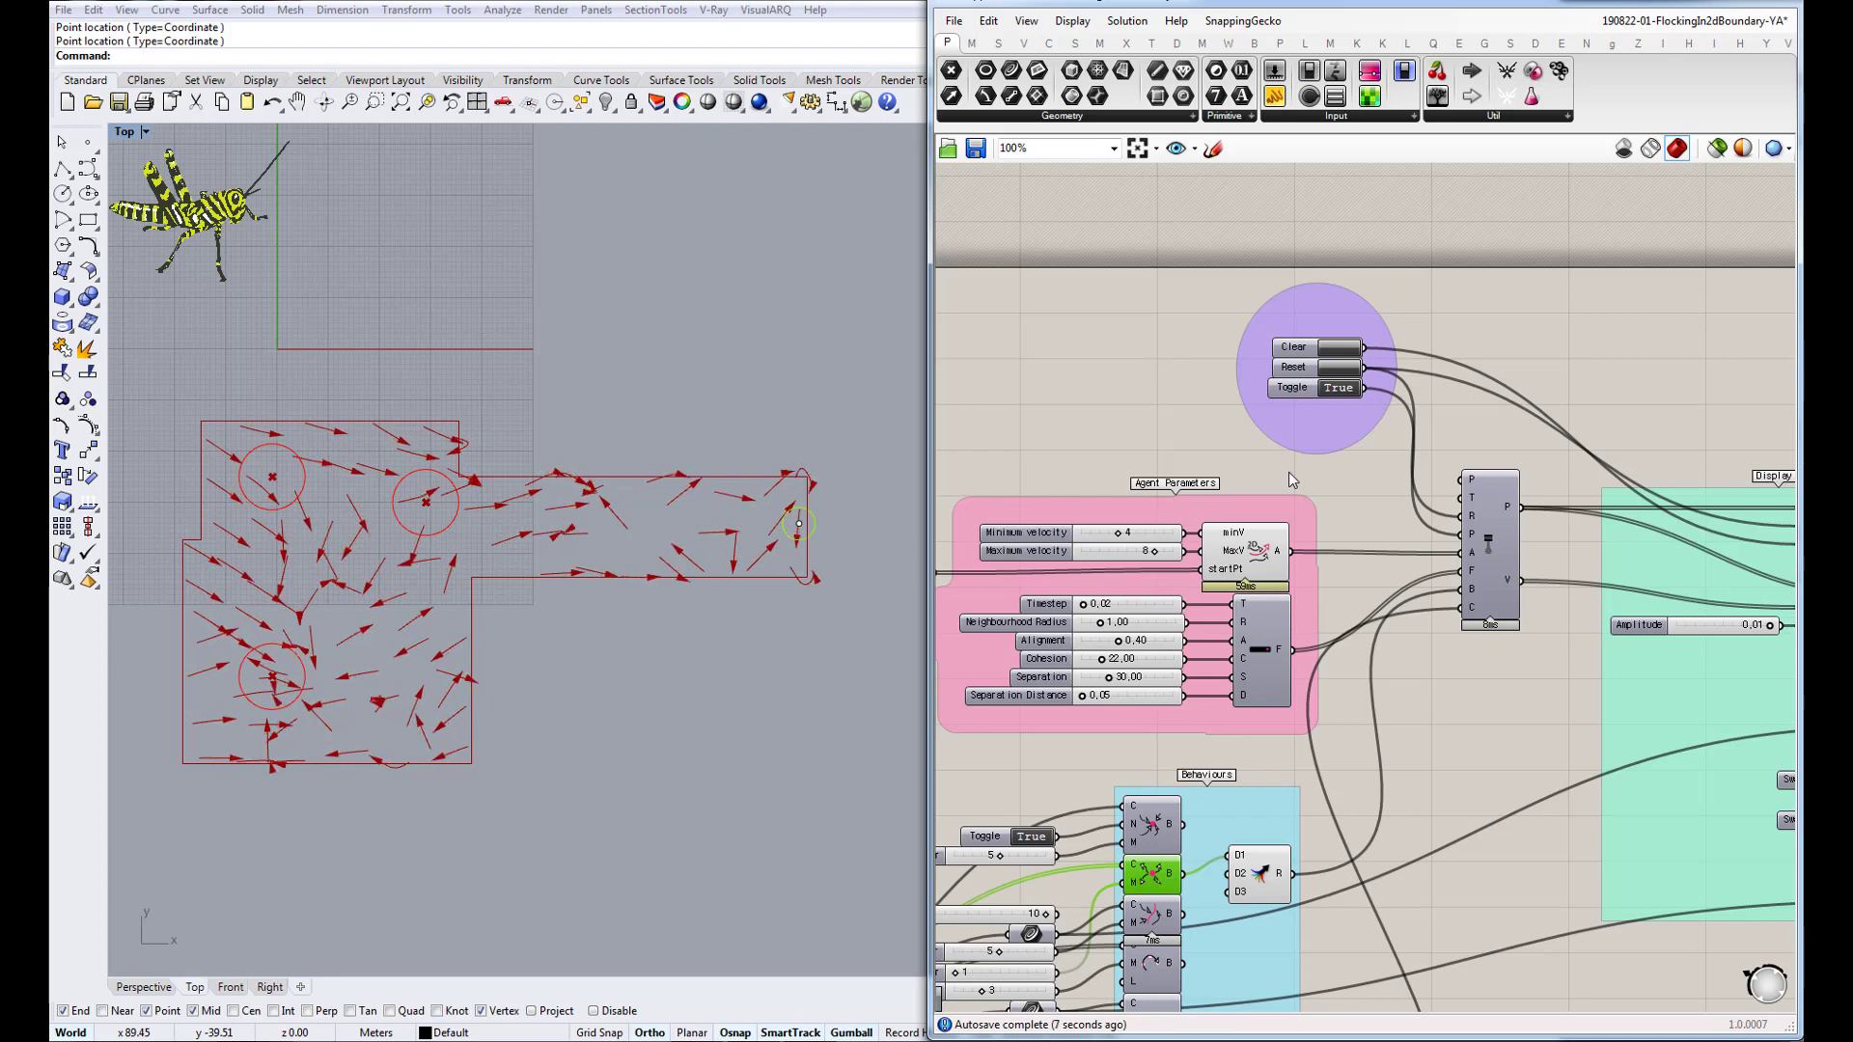
right_click_drag(1316, 738, 1332, 727)
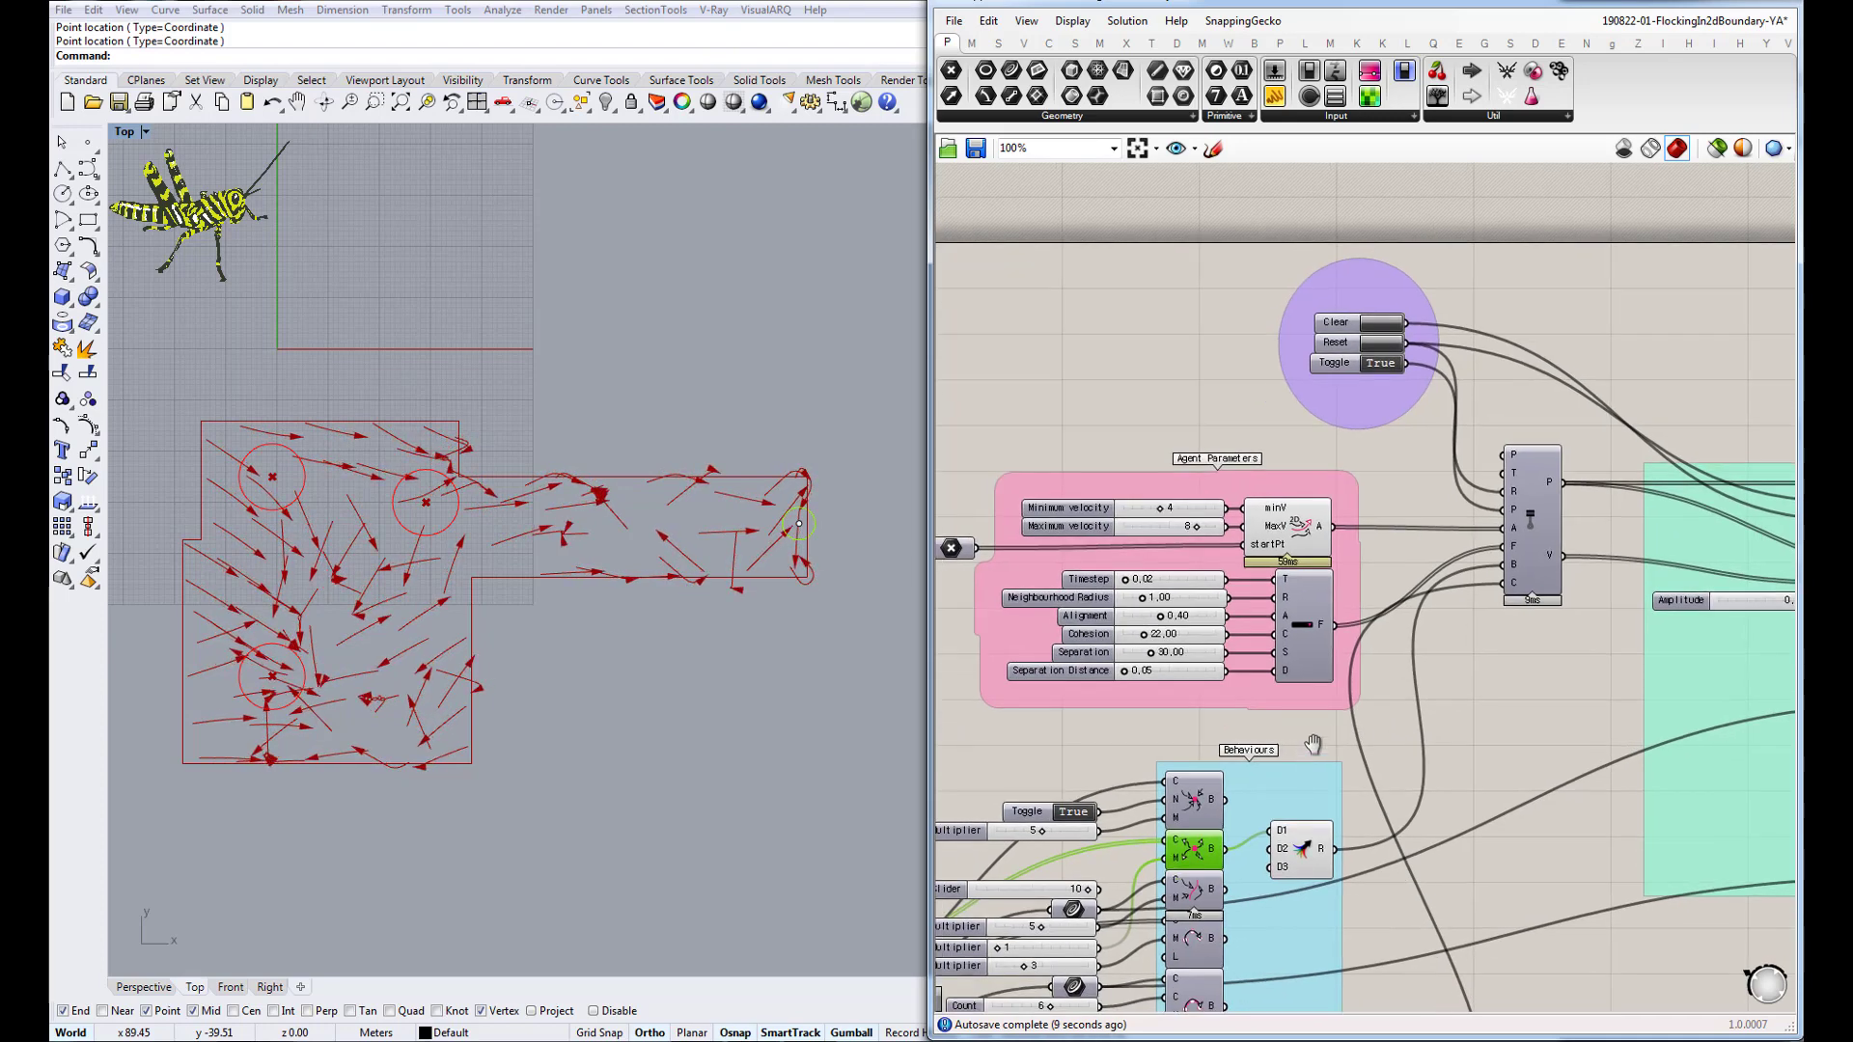
scroll(1312, 779, "up", 2)
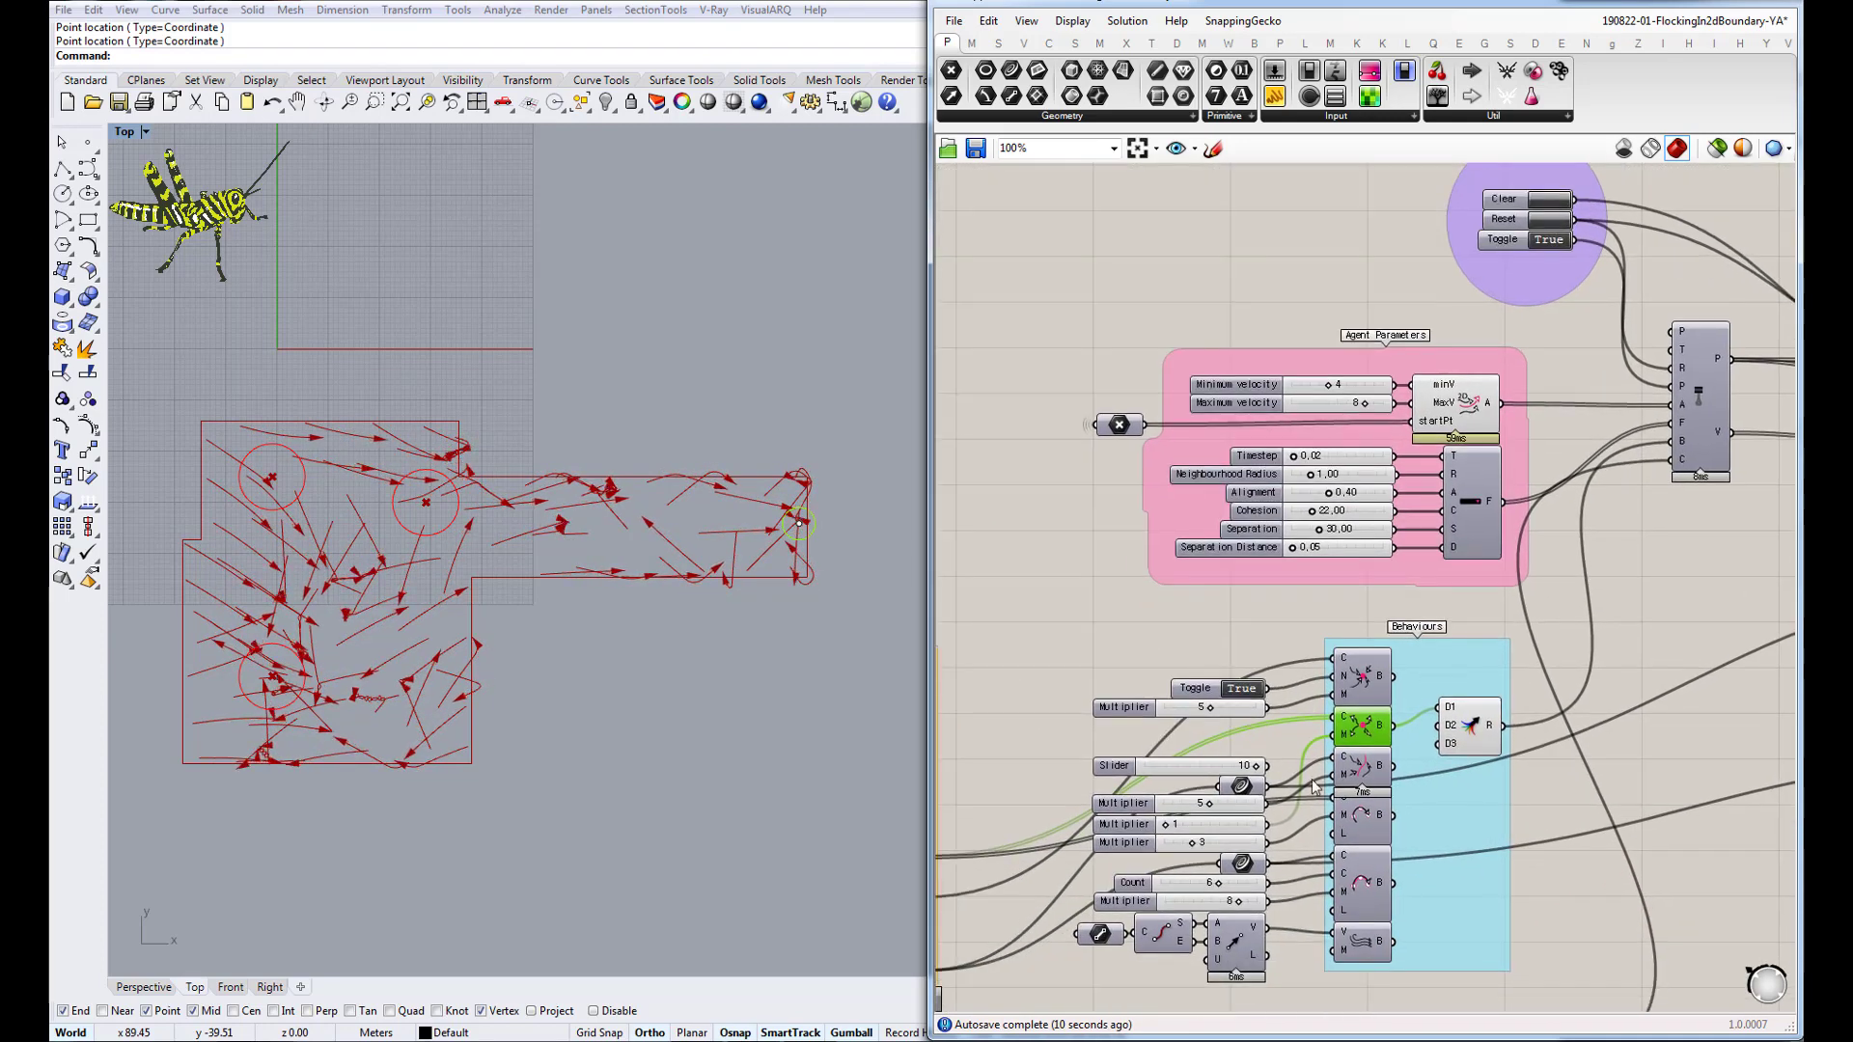
scroll(1245, 776, "up", 1)
right_click_drag(1179, 770, 1160, 732)
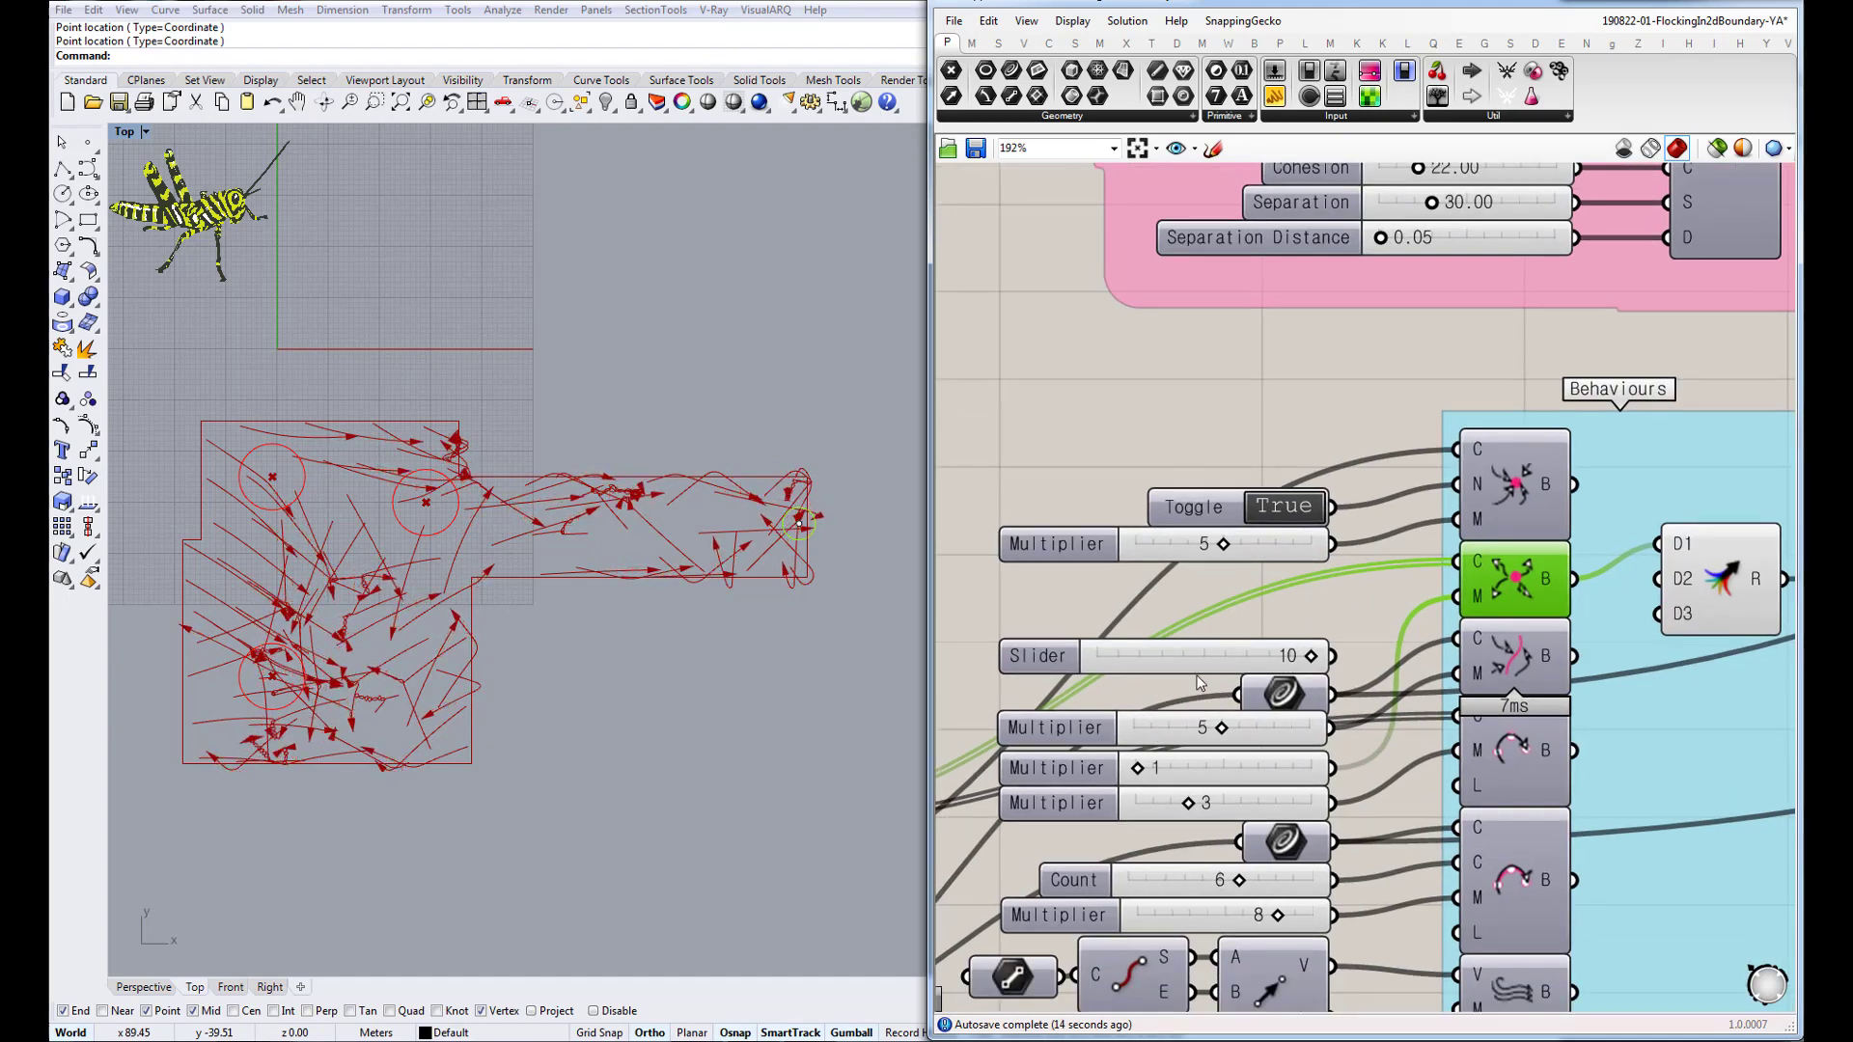
right_click_drag(1183, 809, 1123, 723)
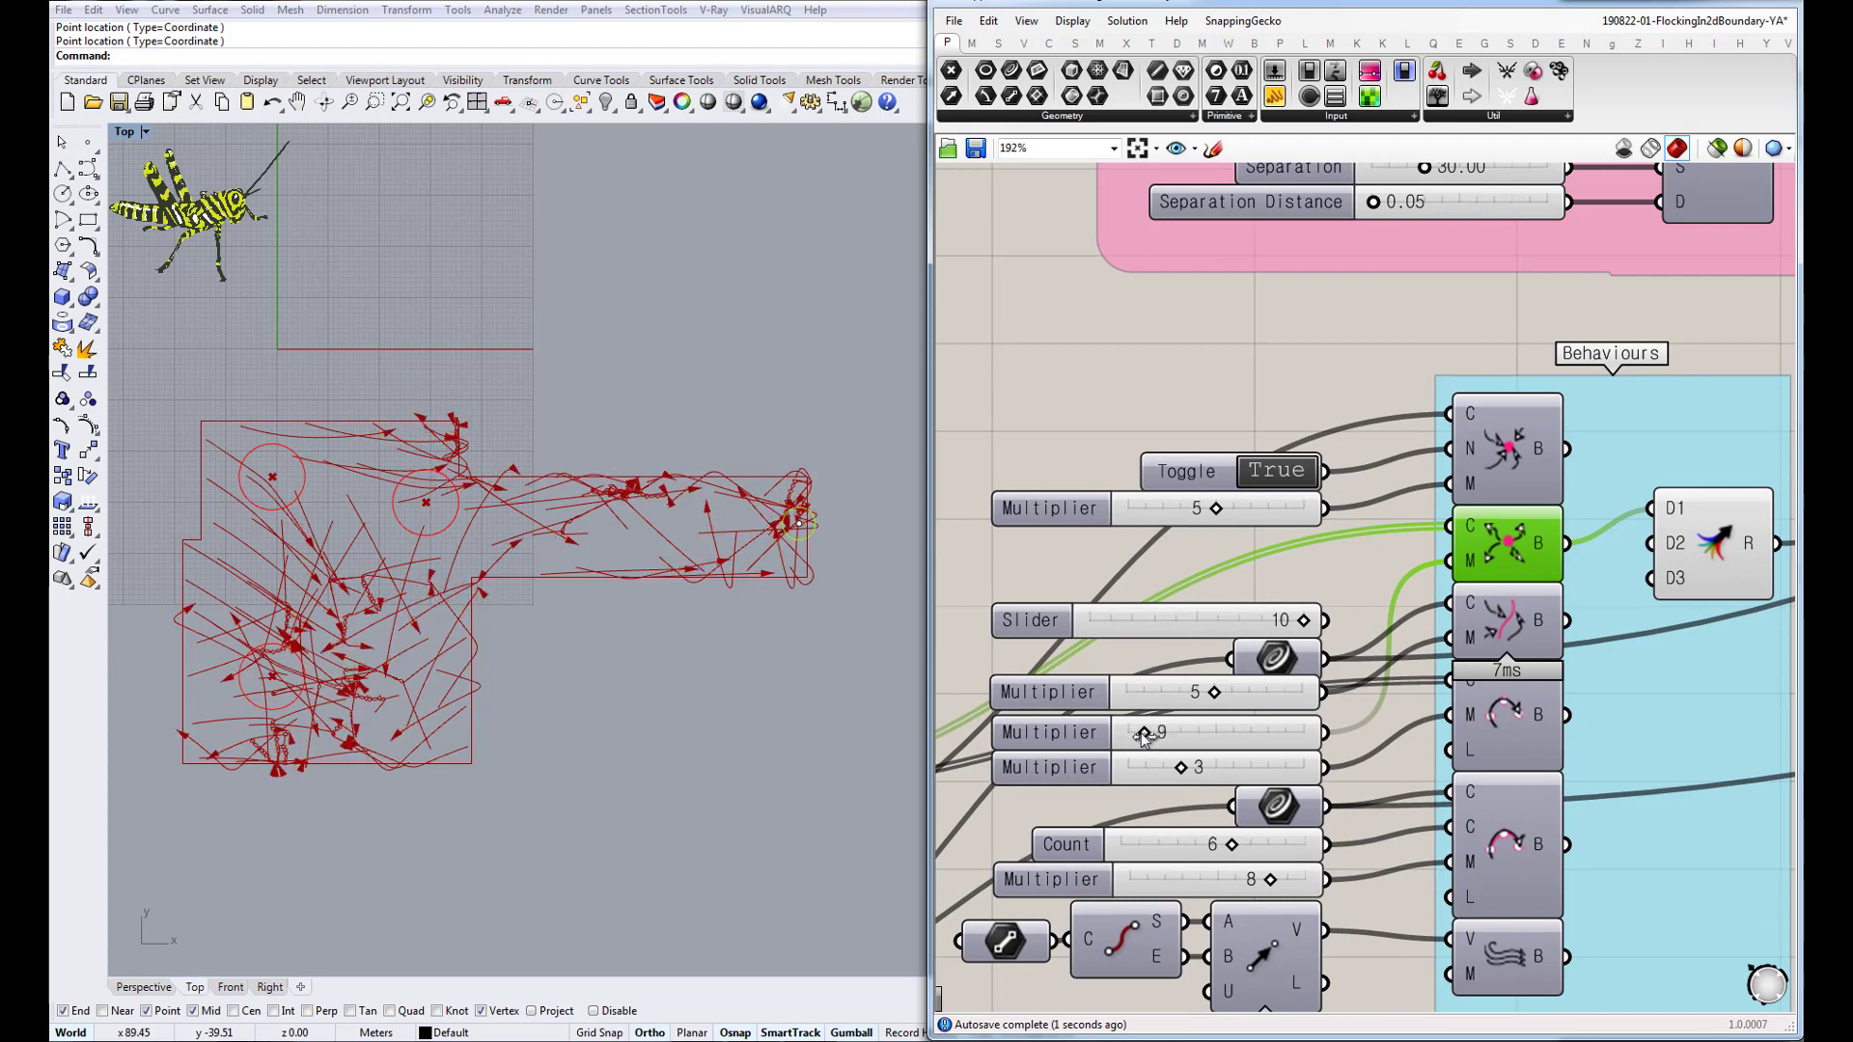
left_click_drag(1145, 736, 1138, 737)
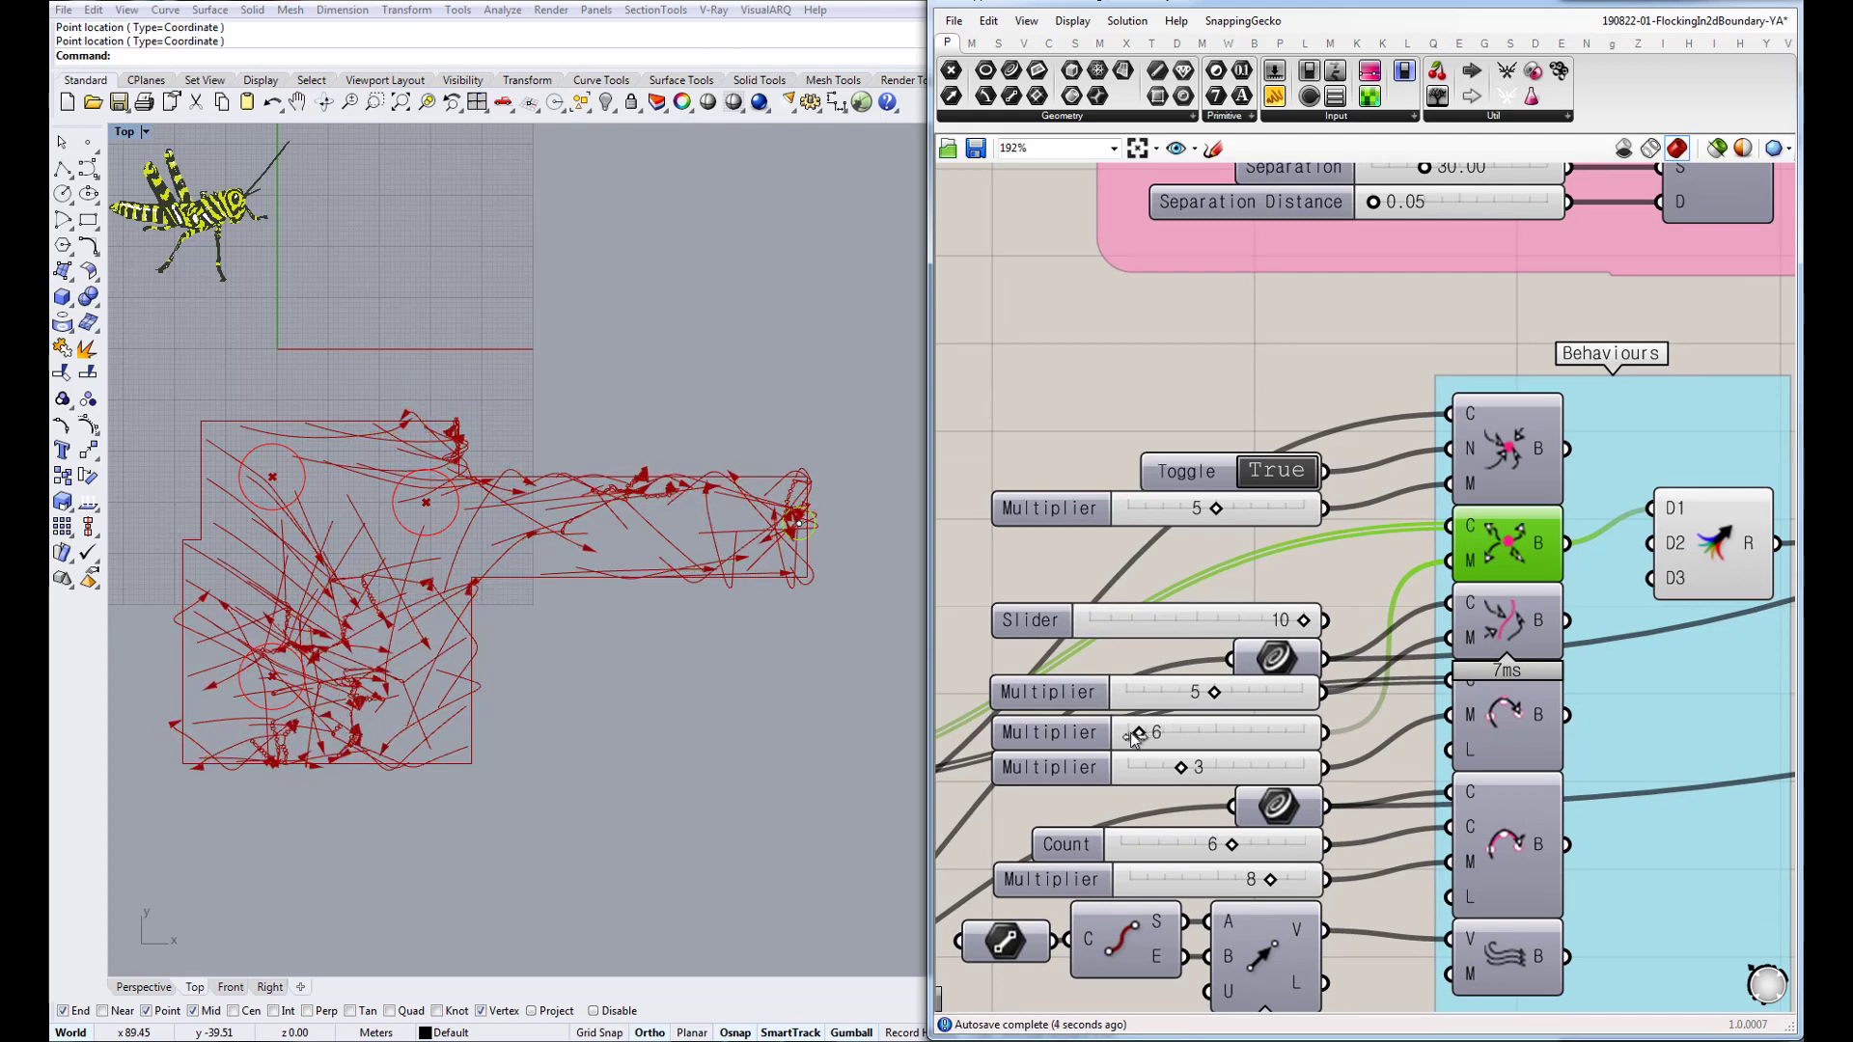
scroll(1137, 736, "down", 3)
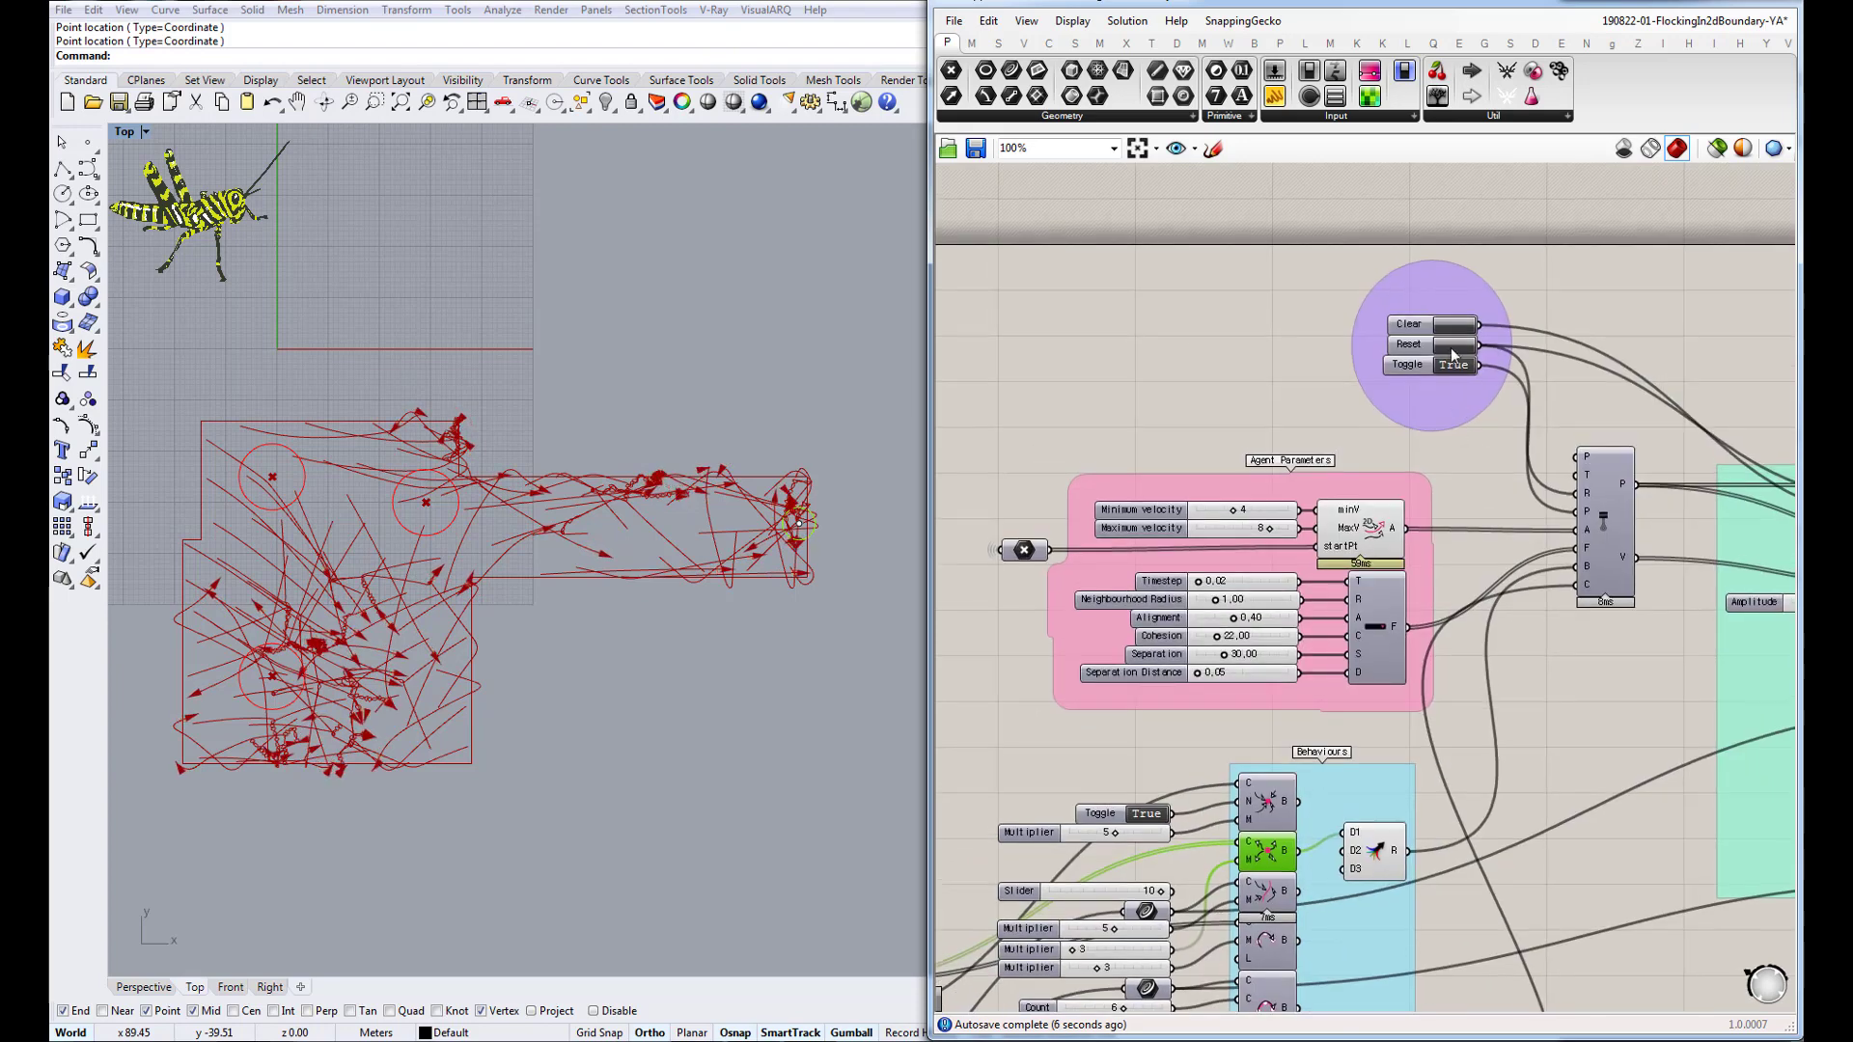
Reset the flock and raise the Agent Parameters Timestep to 0.06
left_click(1449, 354)
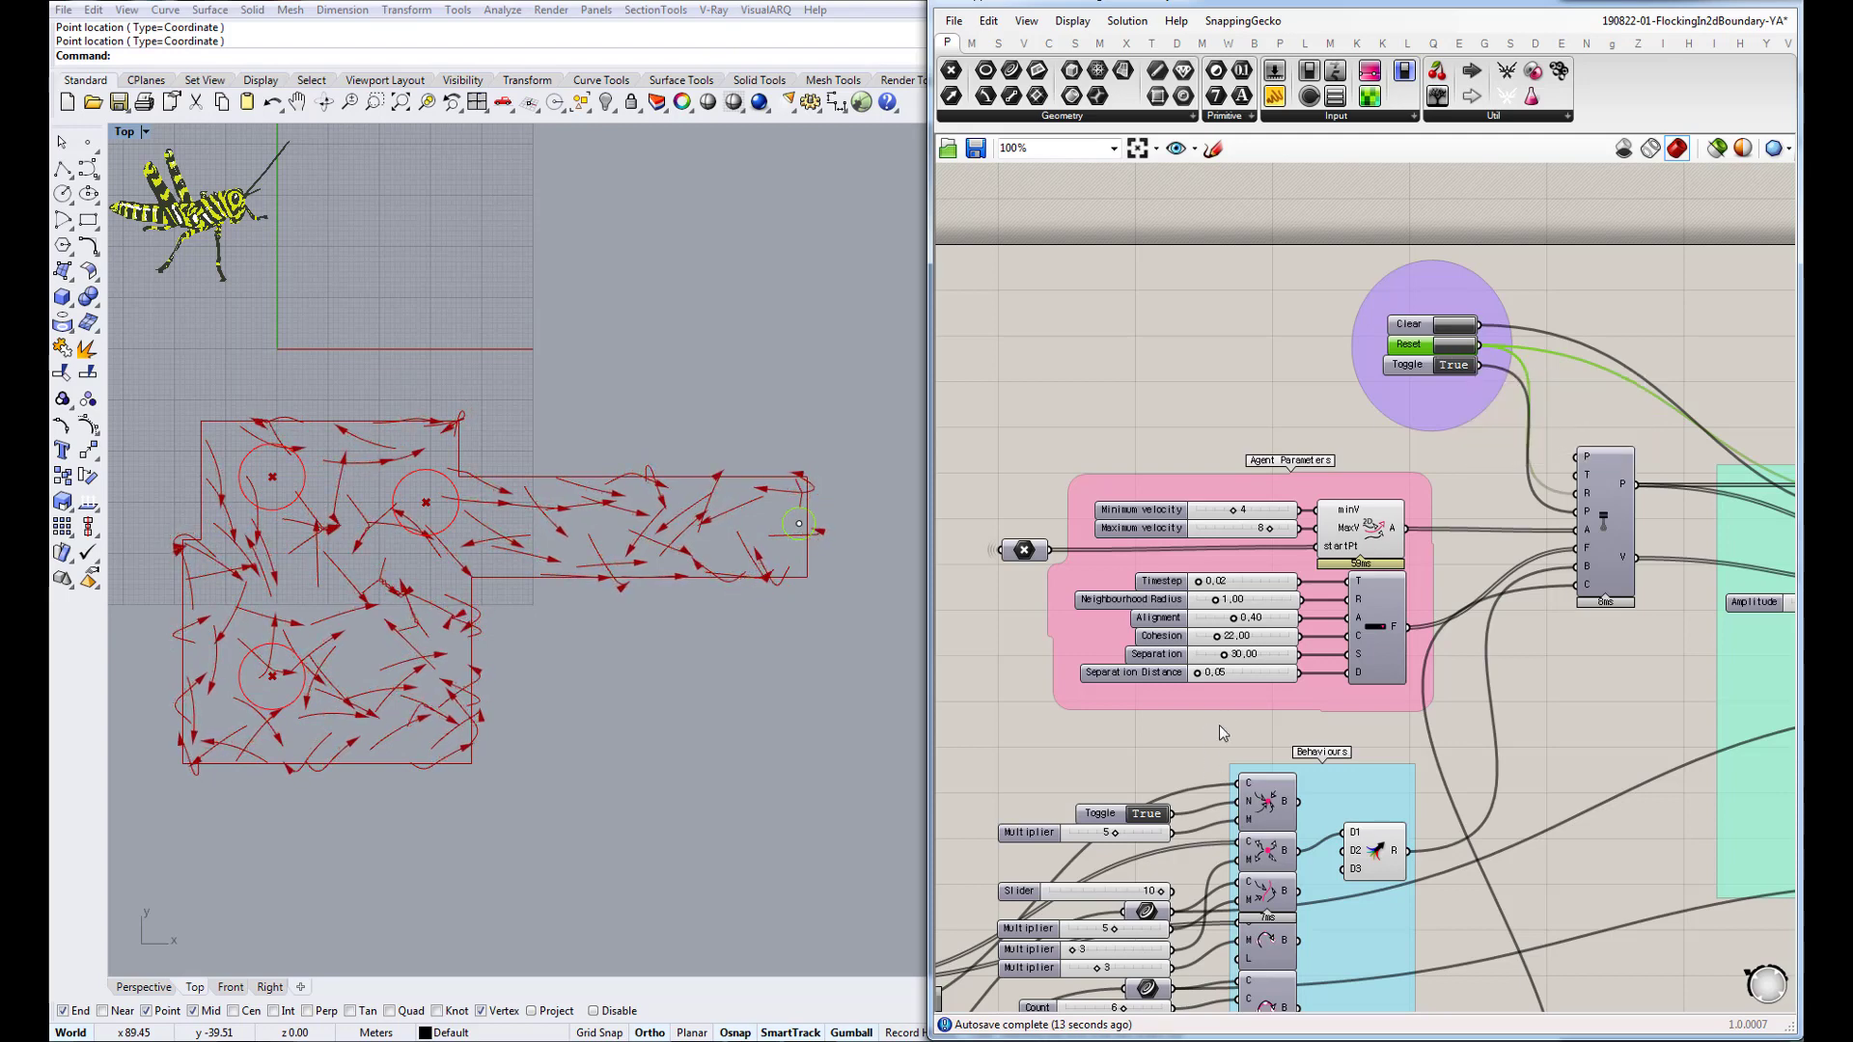
scroll(1232, 599, "up", 1)
scroll(1212, 623, "up", 1)
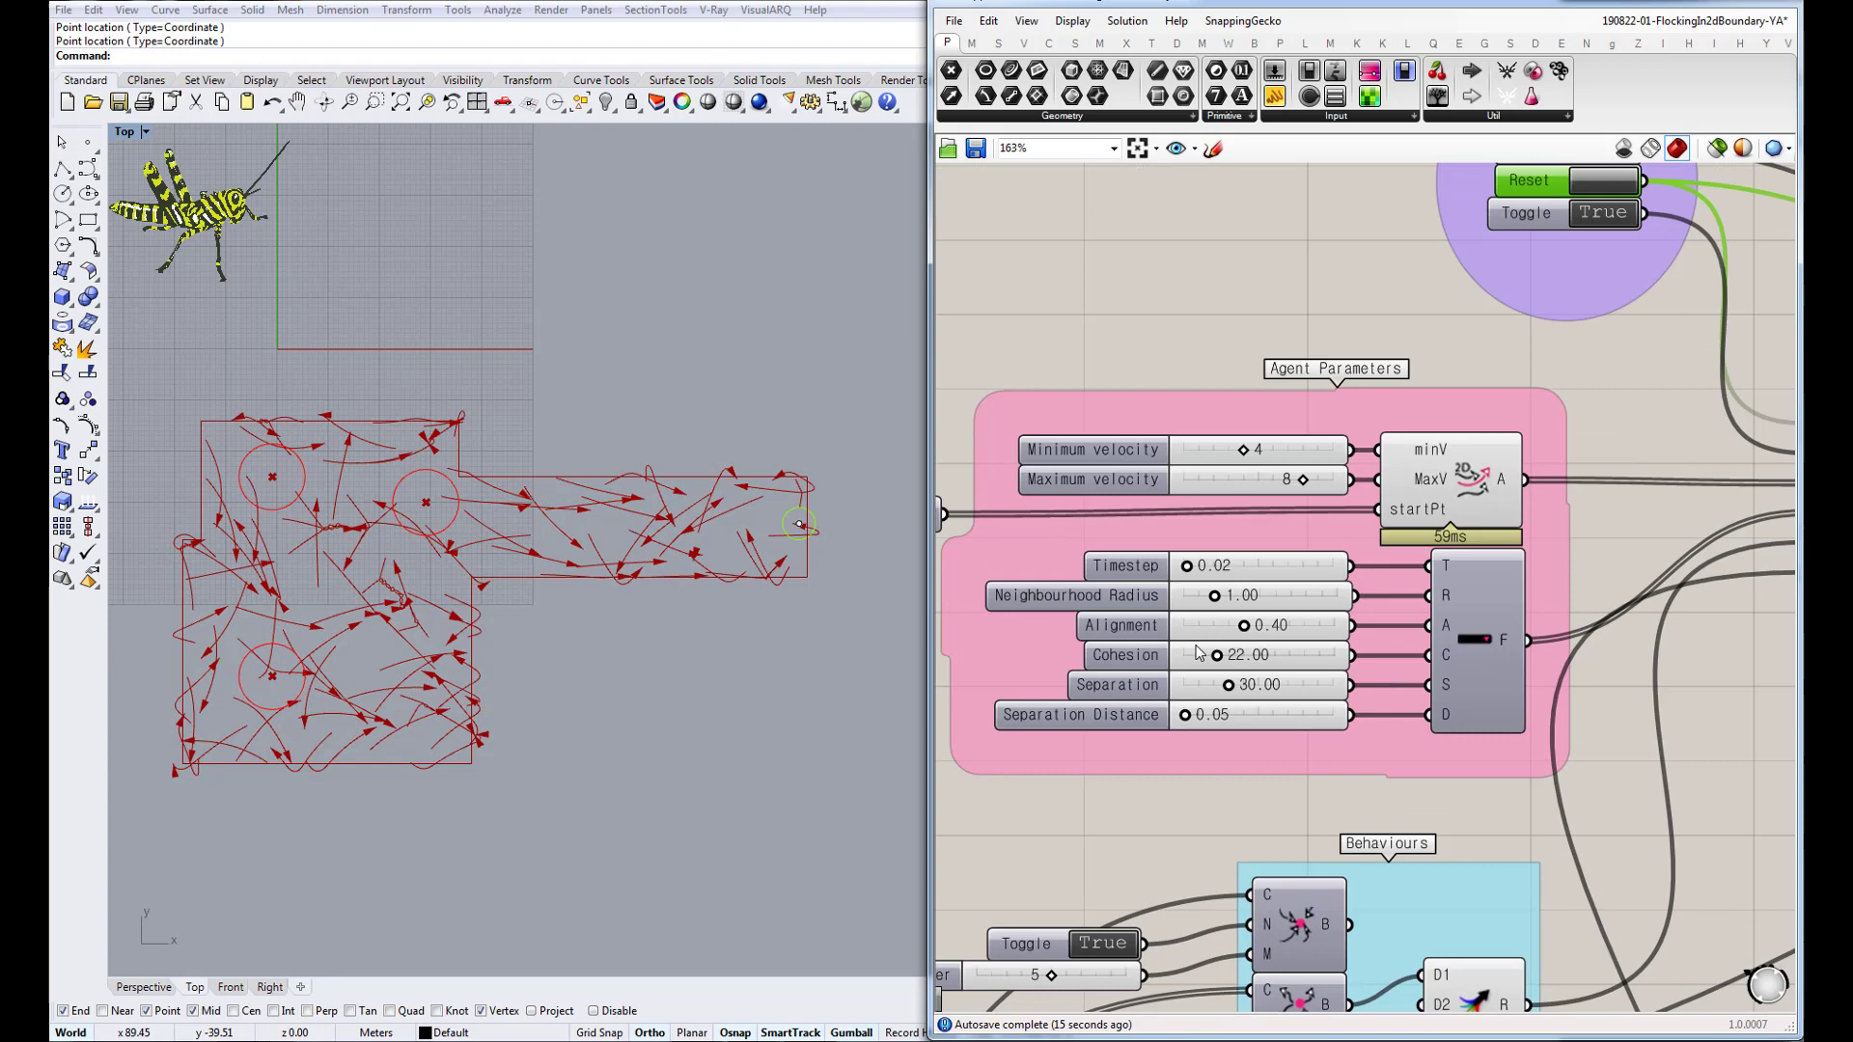
scroll(1198, 654, "up", 1)
left_click_drag(1184, 537, 1190, 540)
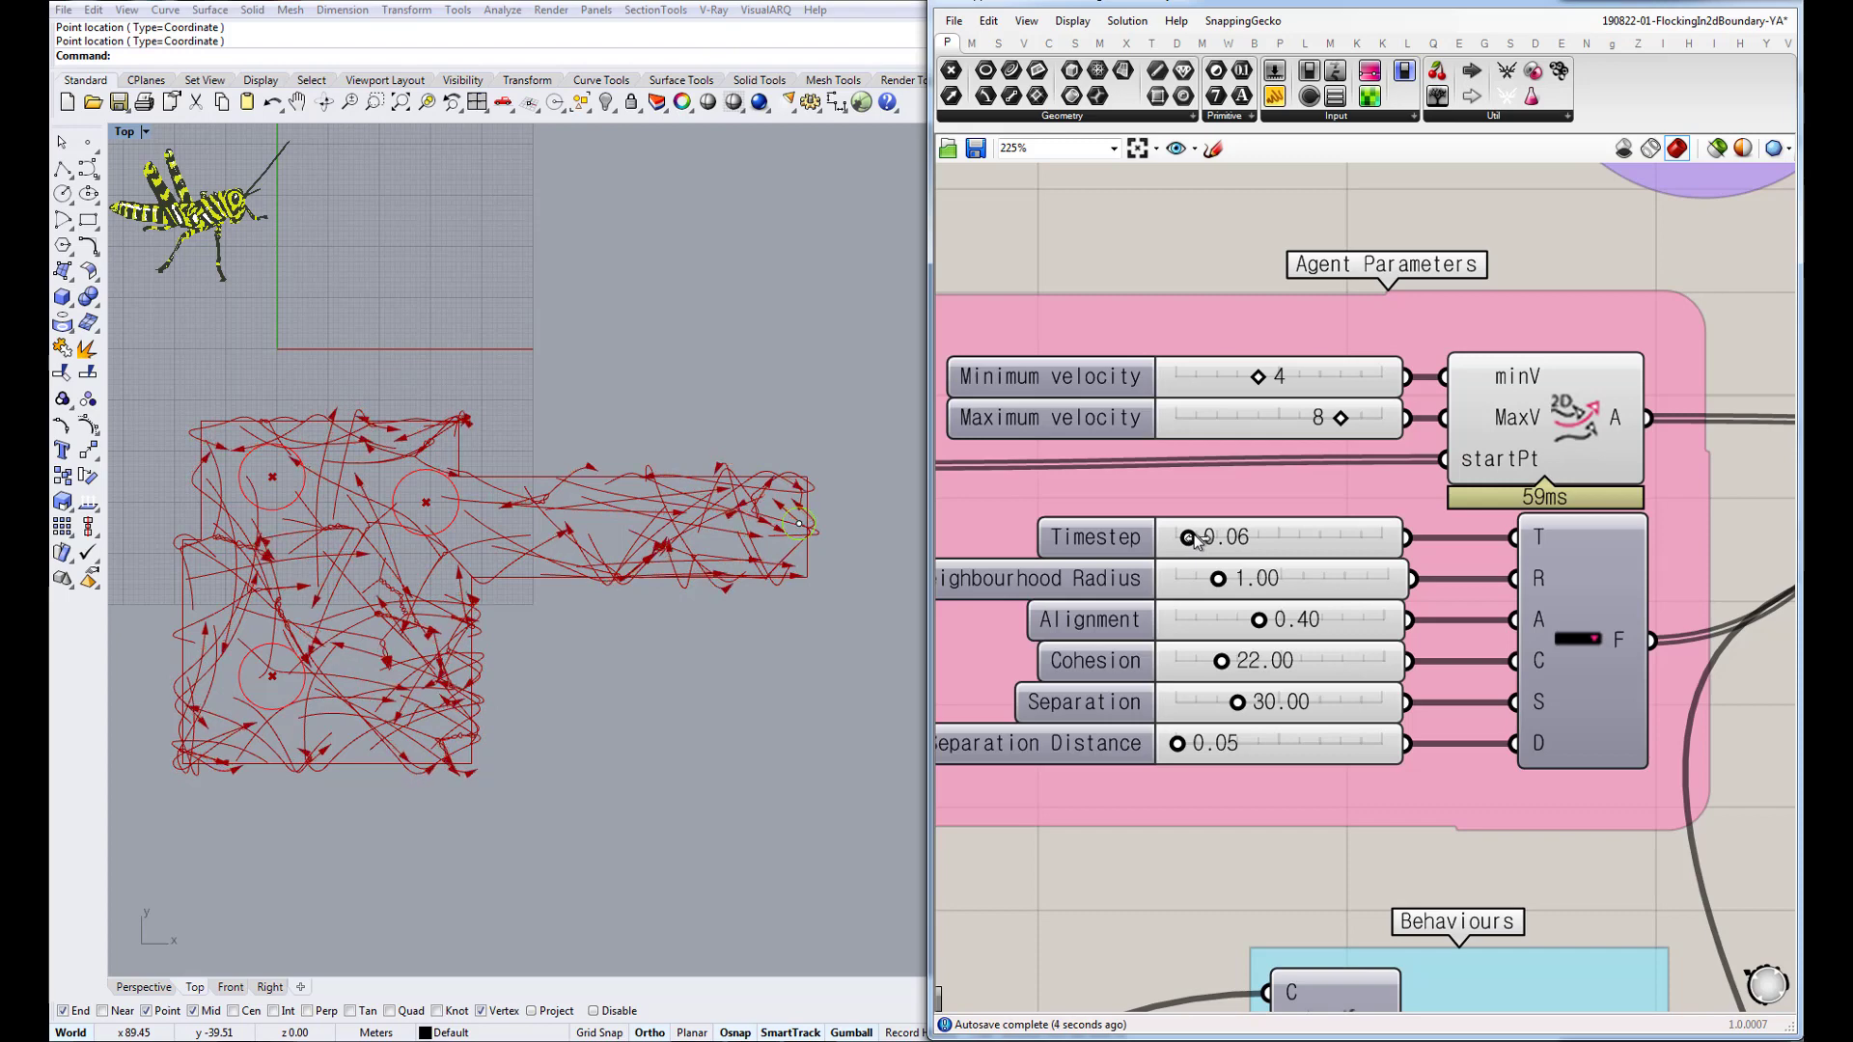
scroll(1200, 897, "down", 1)
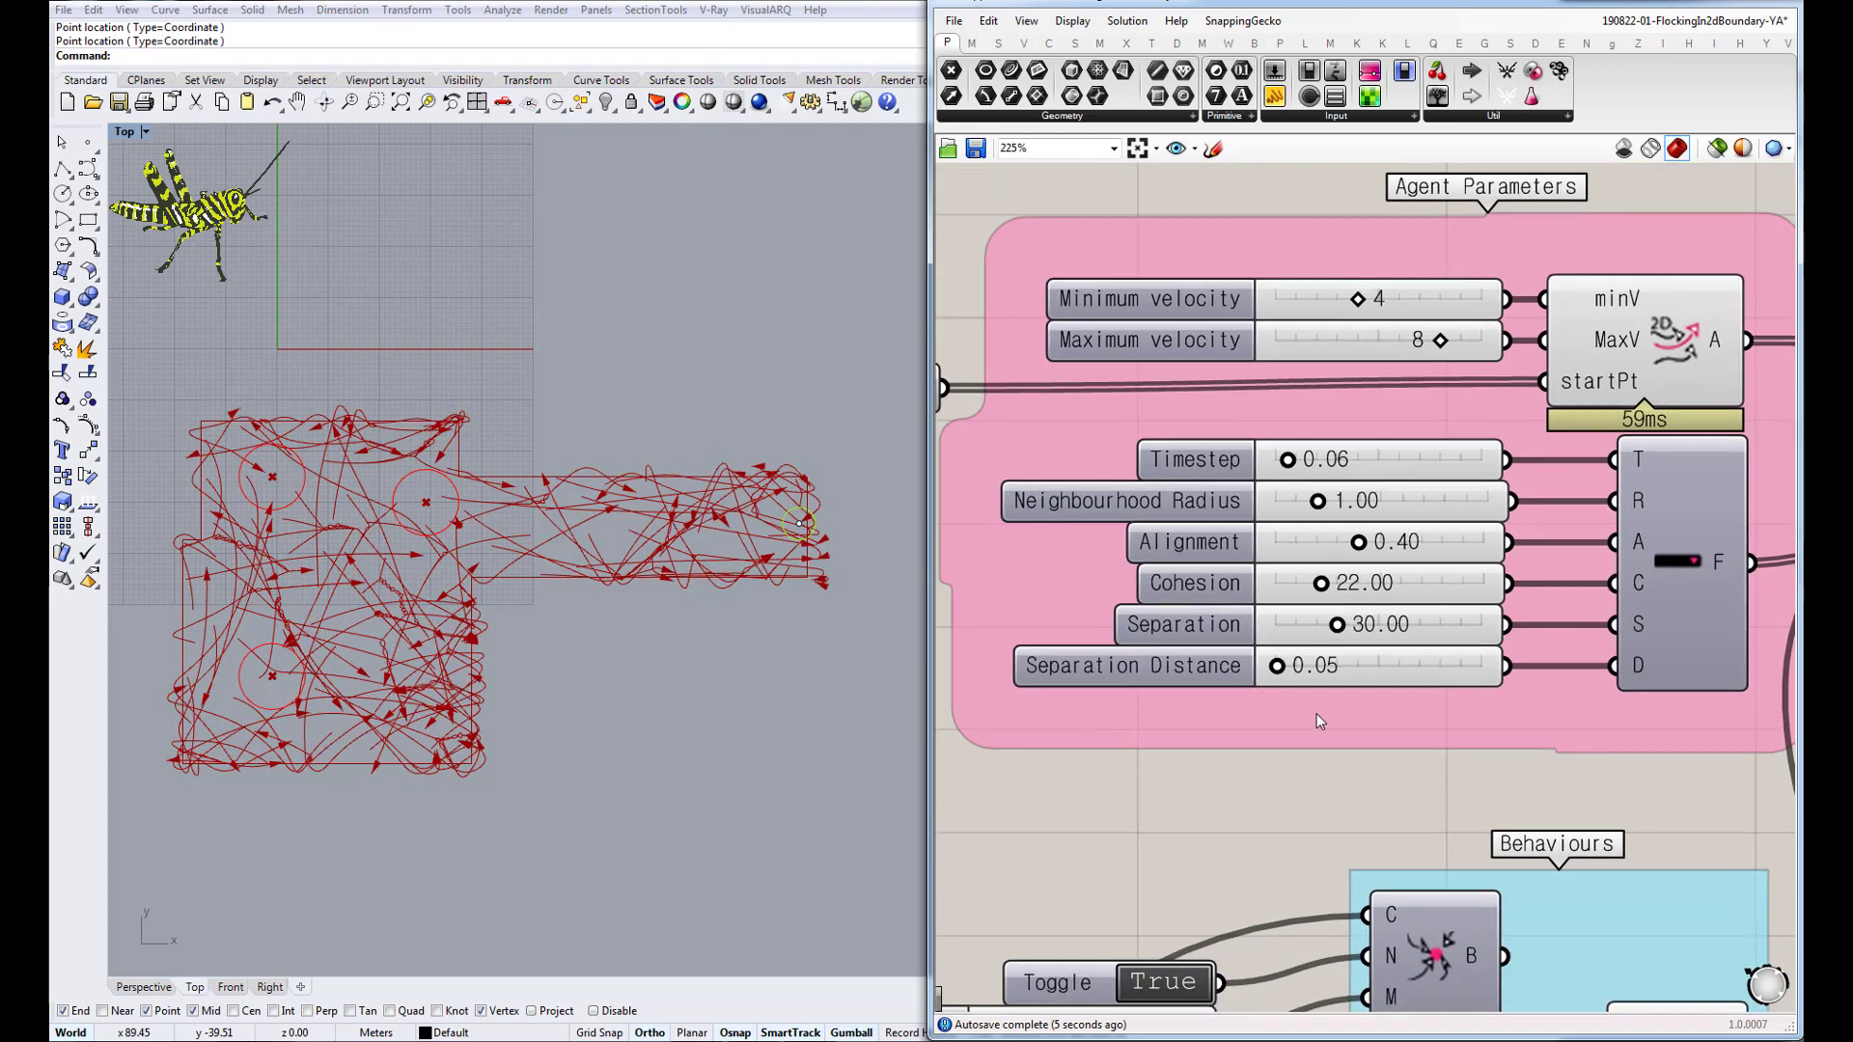
scroll(1167, 710, "down", 2)
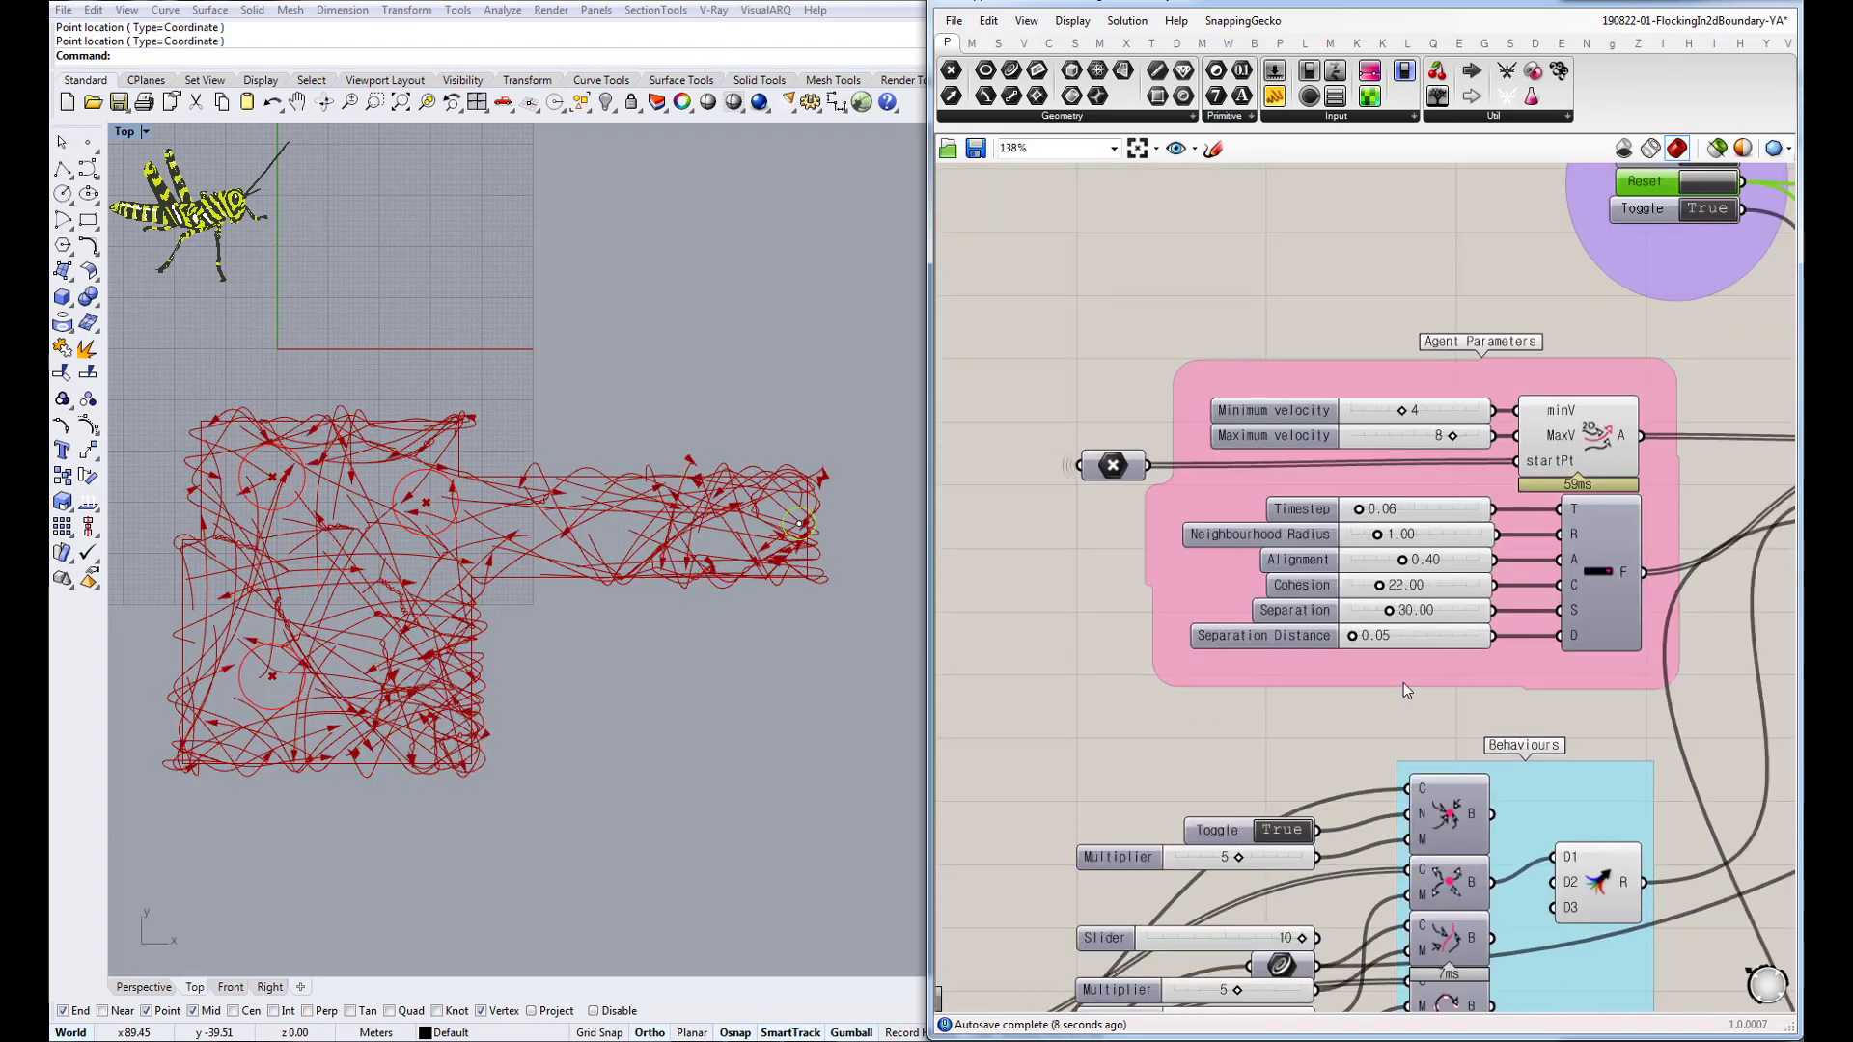
scroll(1261, 775, "up", 1)
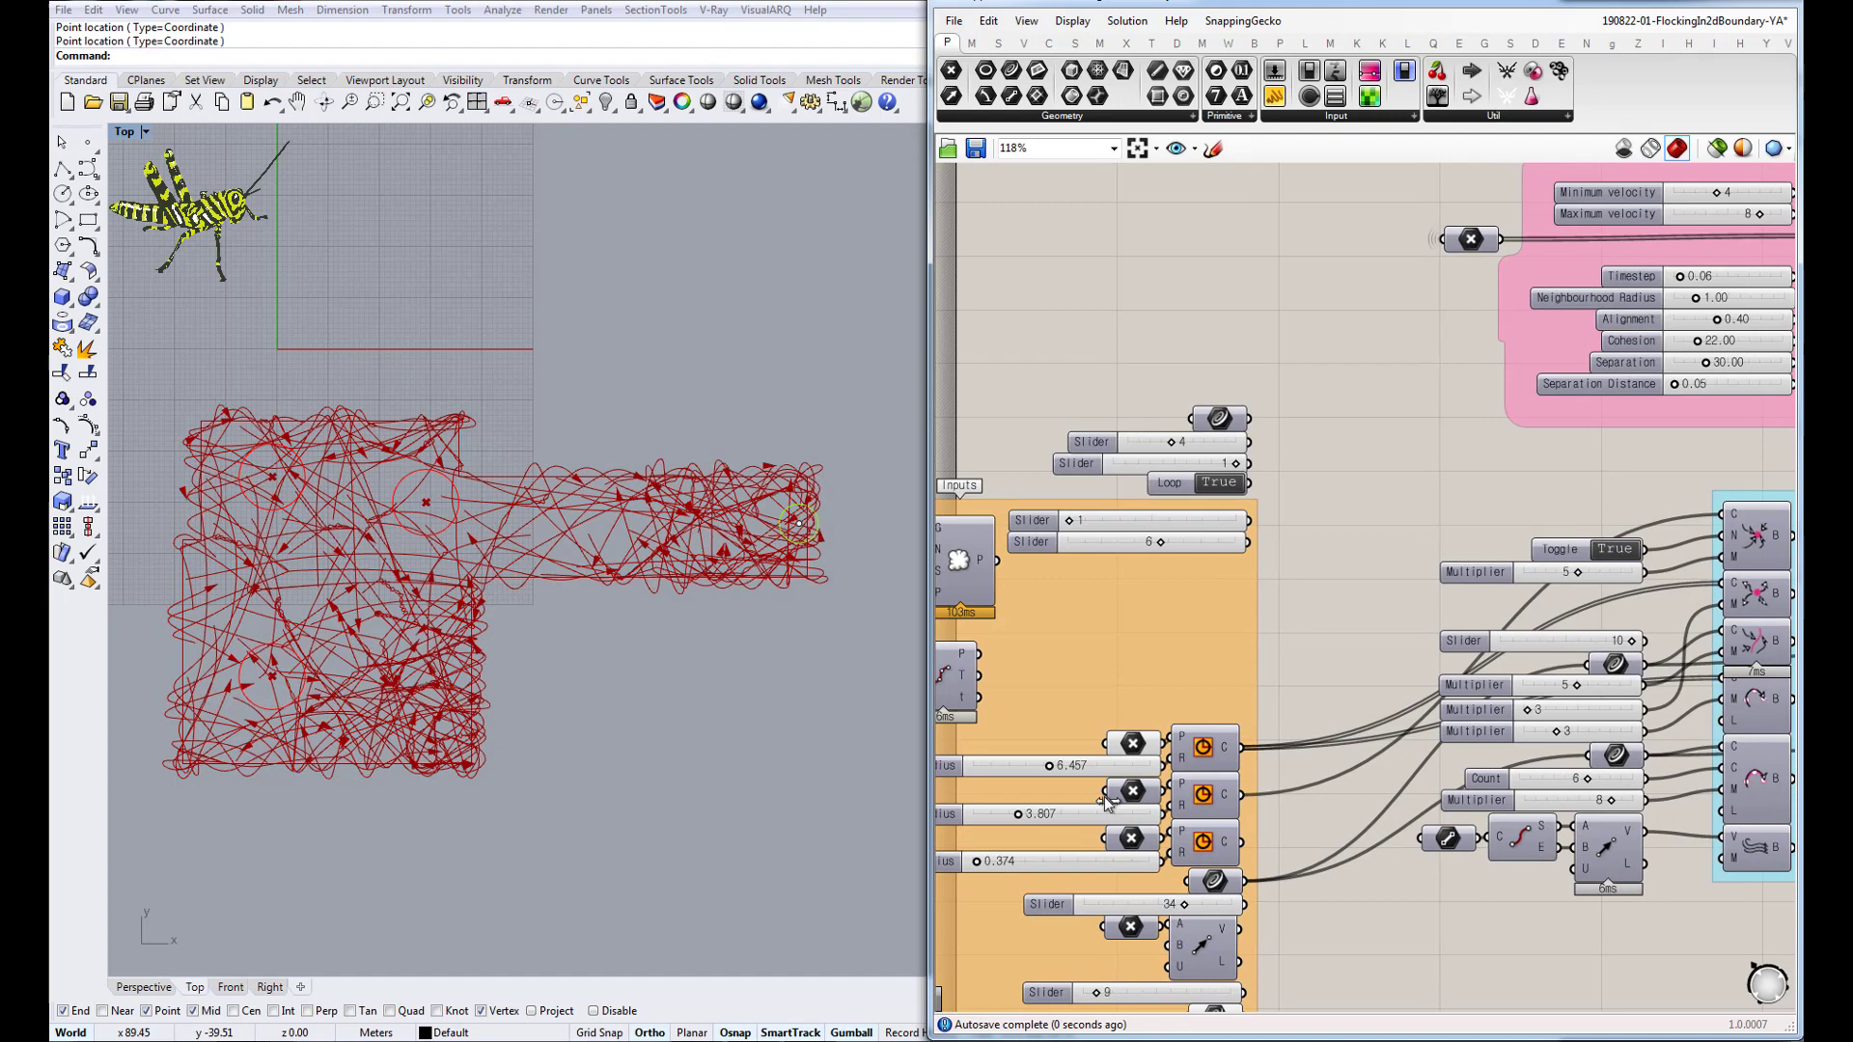
Set the first behaviour Multiplier slider to 10
right_click_drag(1772, 537, 1545, 568)
left_click(1545, 570)
scroll(1362, 605, "up", 3)
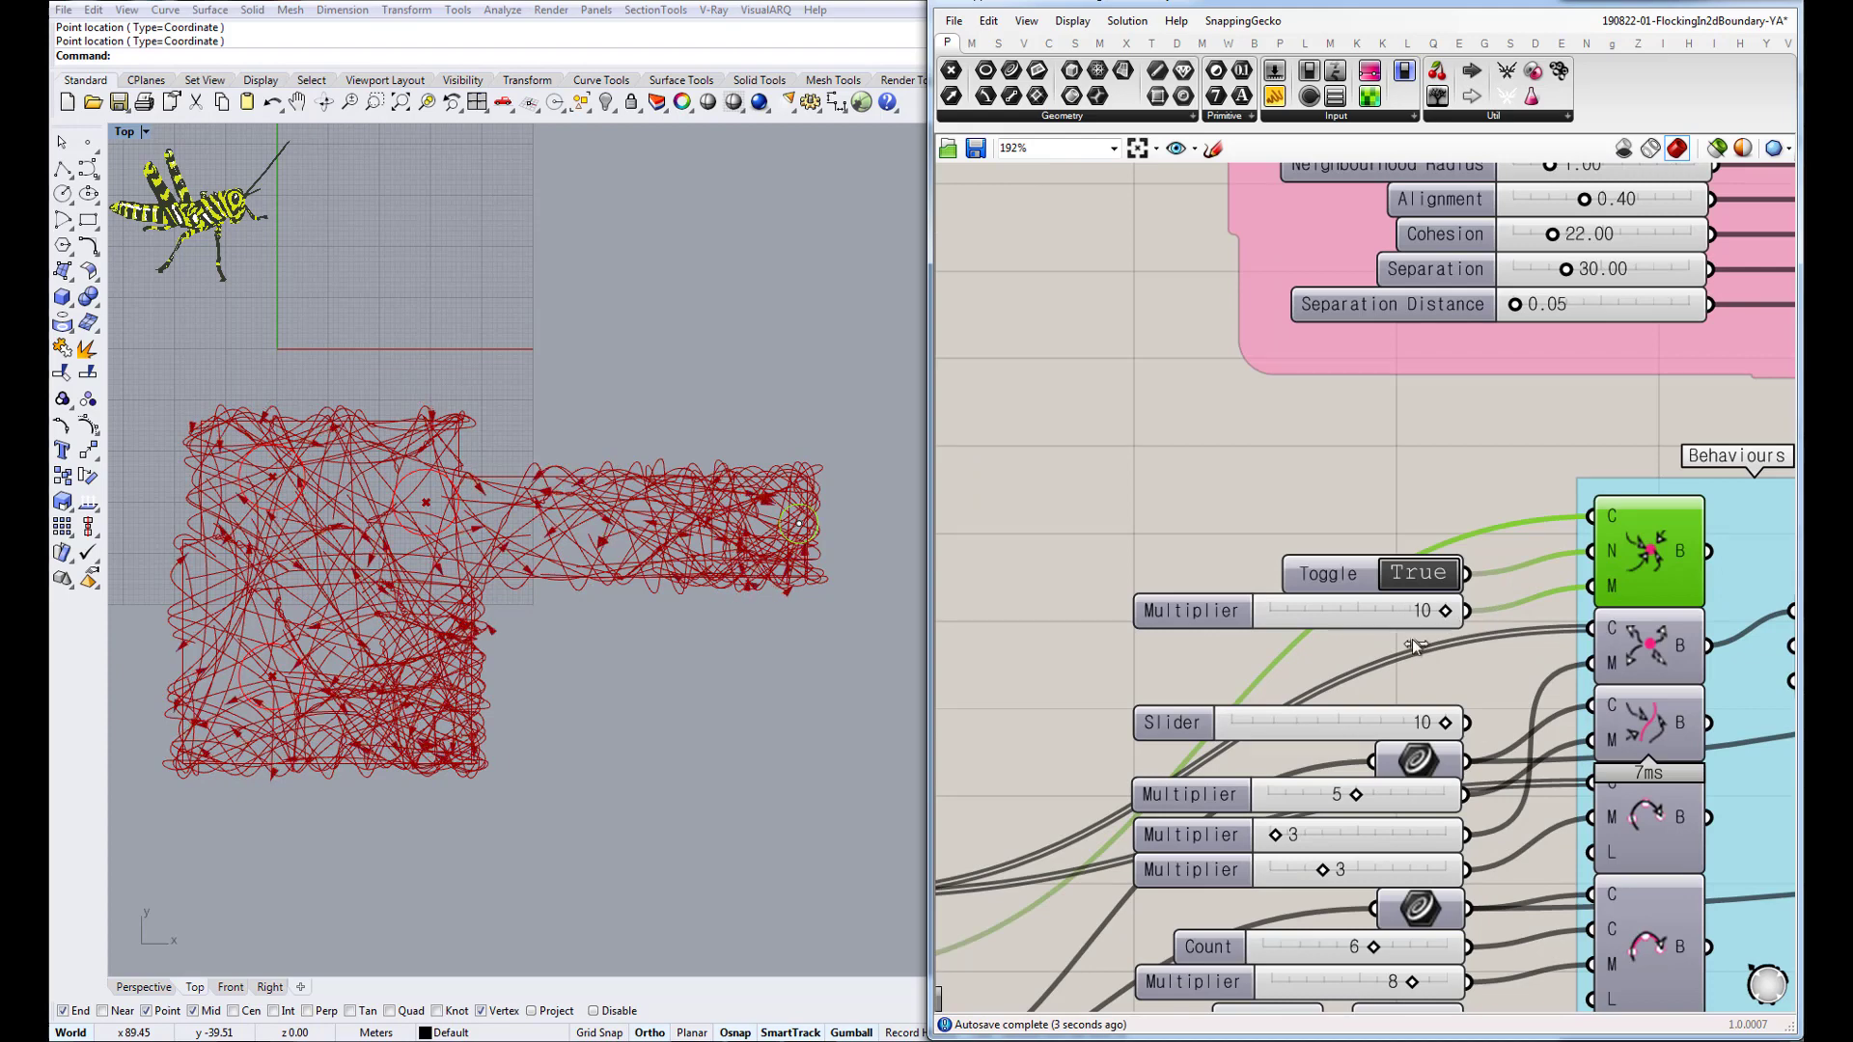
scroll(1100, 680, "down", 1)
left_click(1121, 661)
scroll(1049, 810, "down", 2)
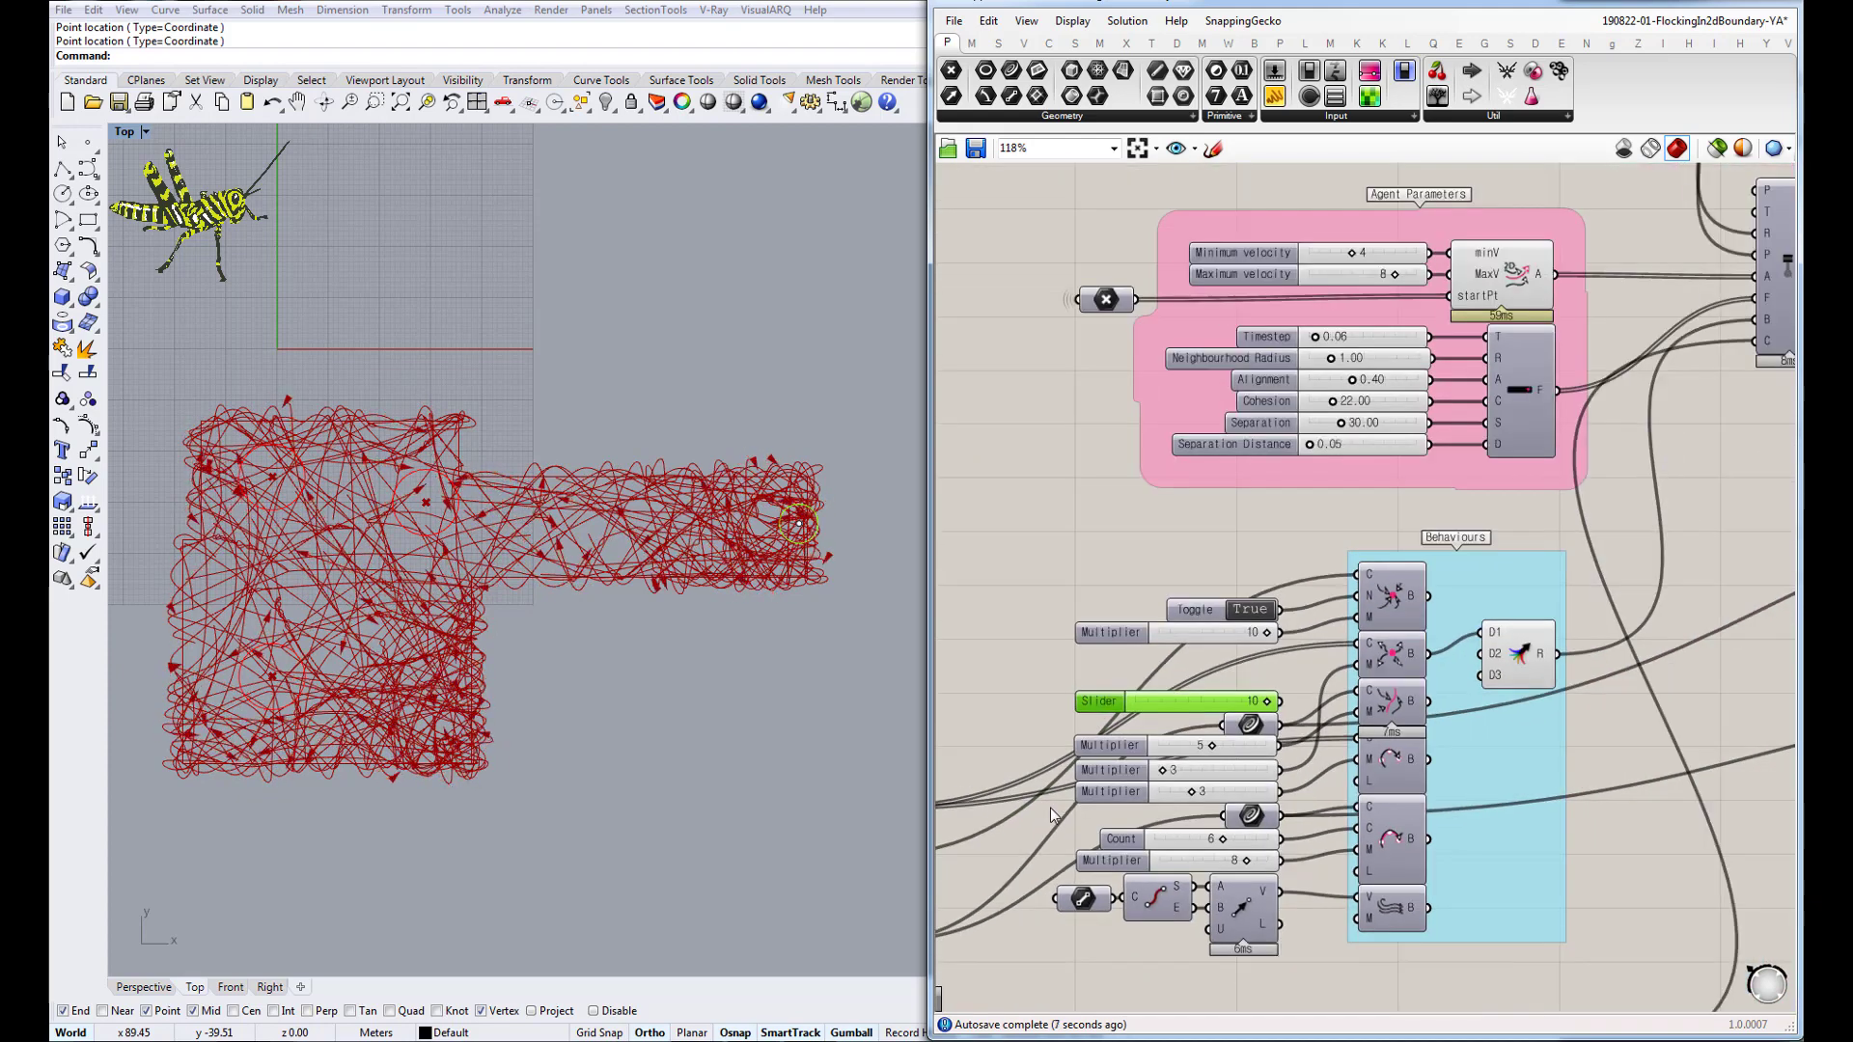
Reset the flock and wire the second behaviour's B output into D2
mouse_move(1387, 631)
right_mouse_down()
mouse_move(1181, 805)
mouse_move(1249, 832)
right_mouse_up()
left_click(1489, 291)
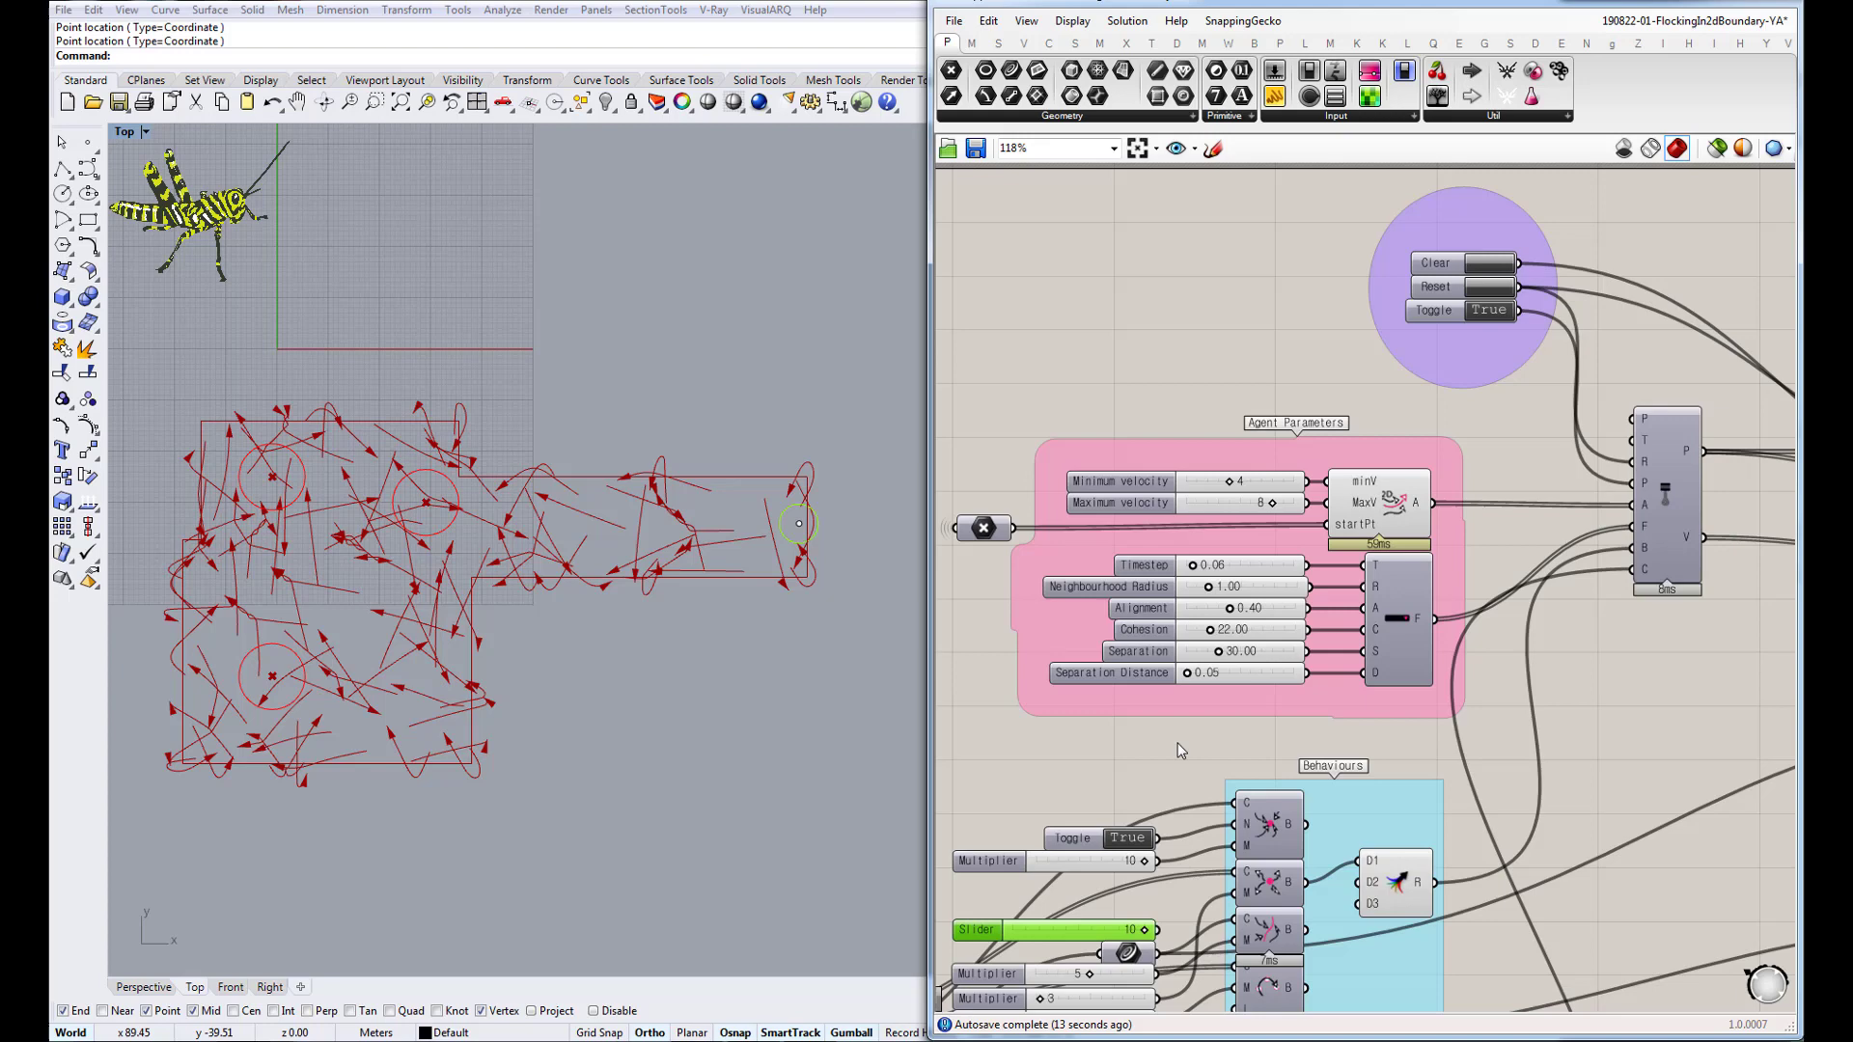
right_click_drag(1214, 955, 1274, 830)
scroll(1346, 789, "up", 2)
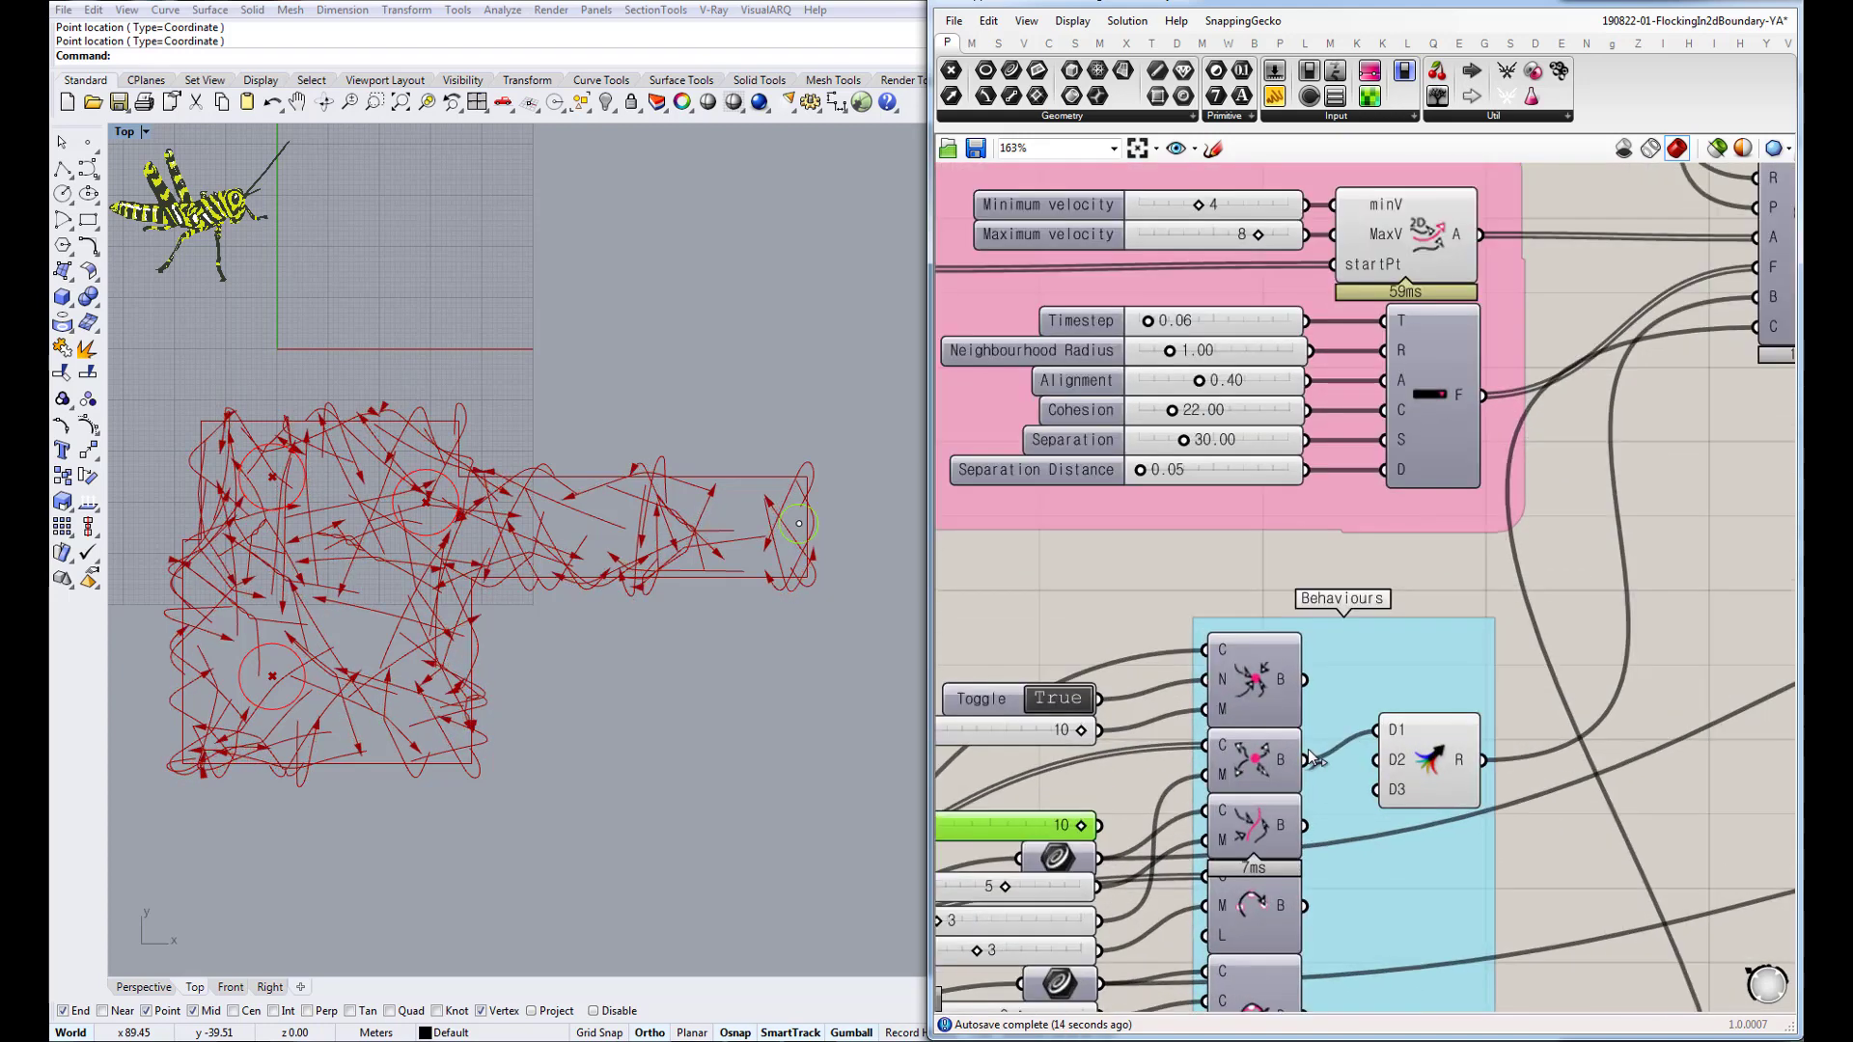
left_click_drag(1365, 764, 1375, 760)
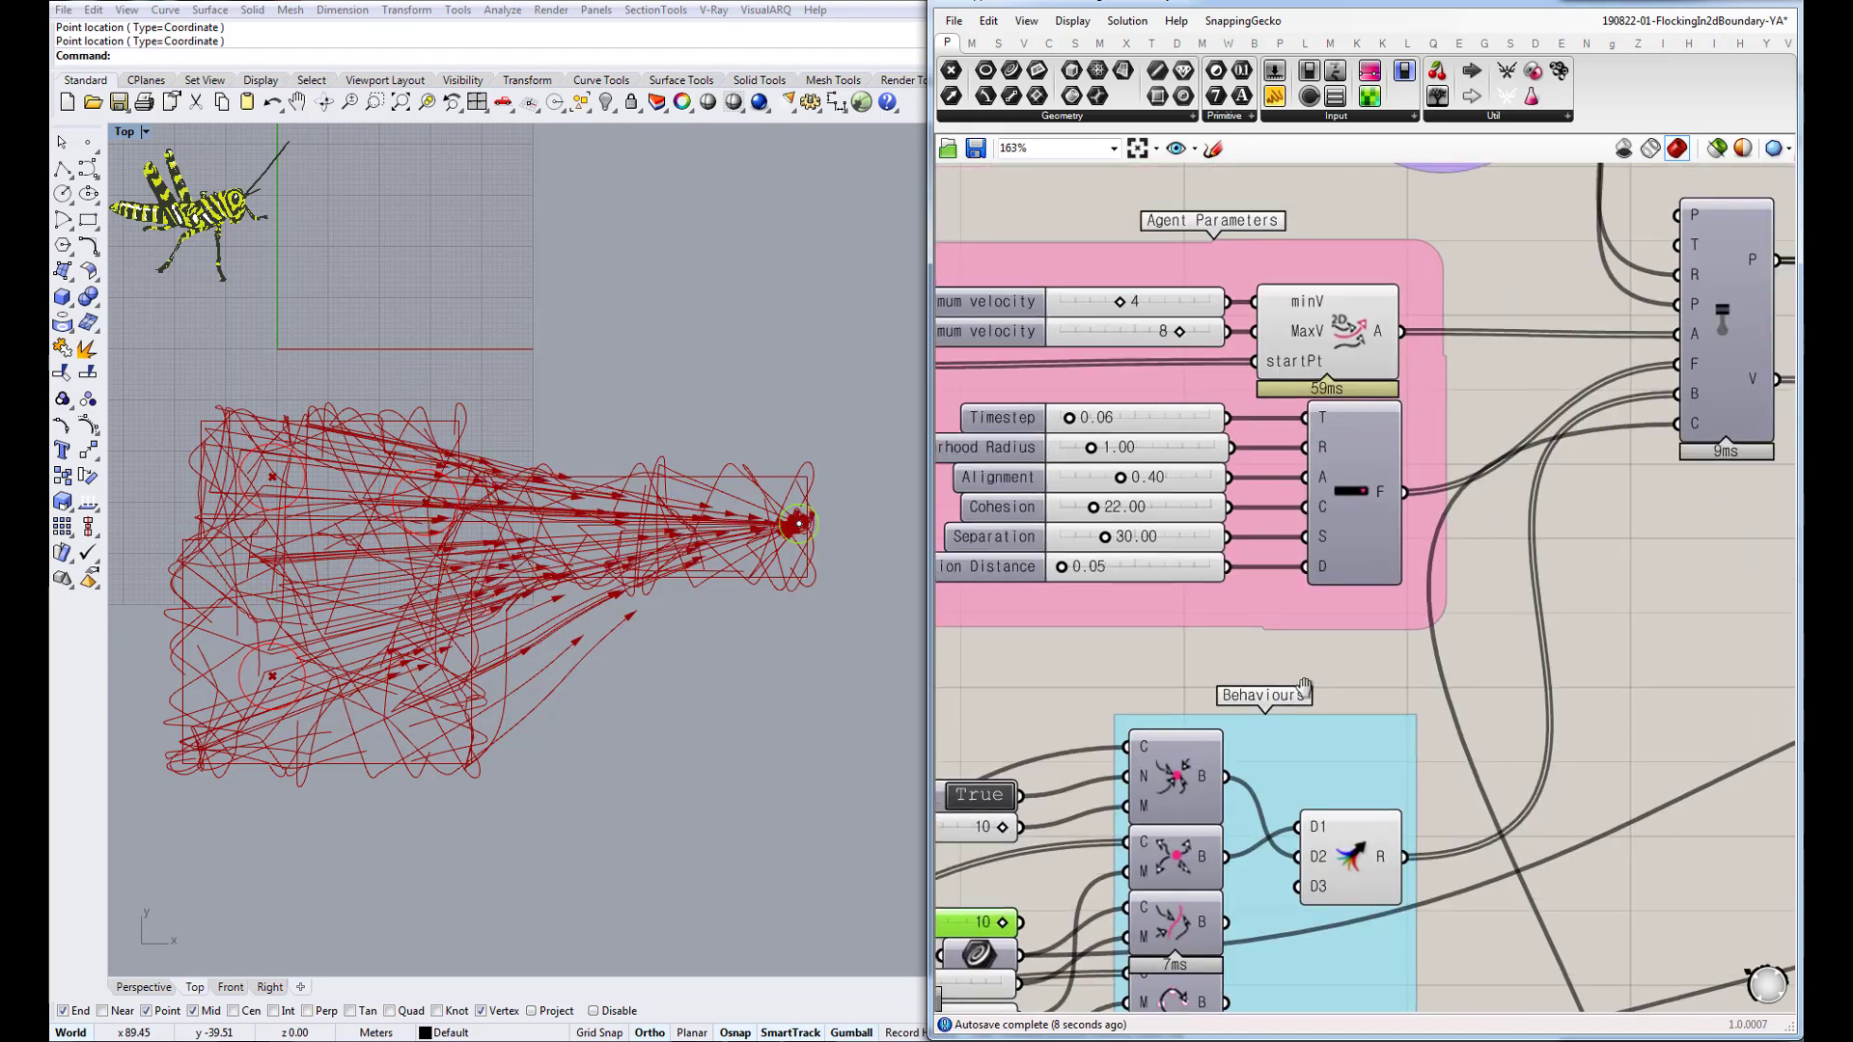
Reset and stop the flock, then add a Number Slider set to 100
left_click(1441, 207)
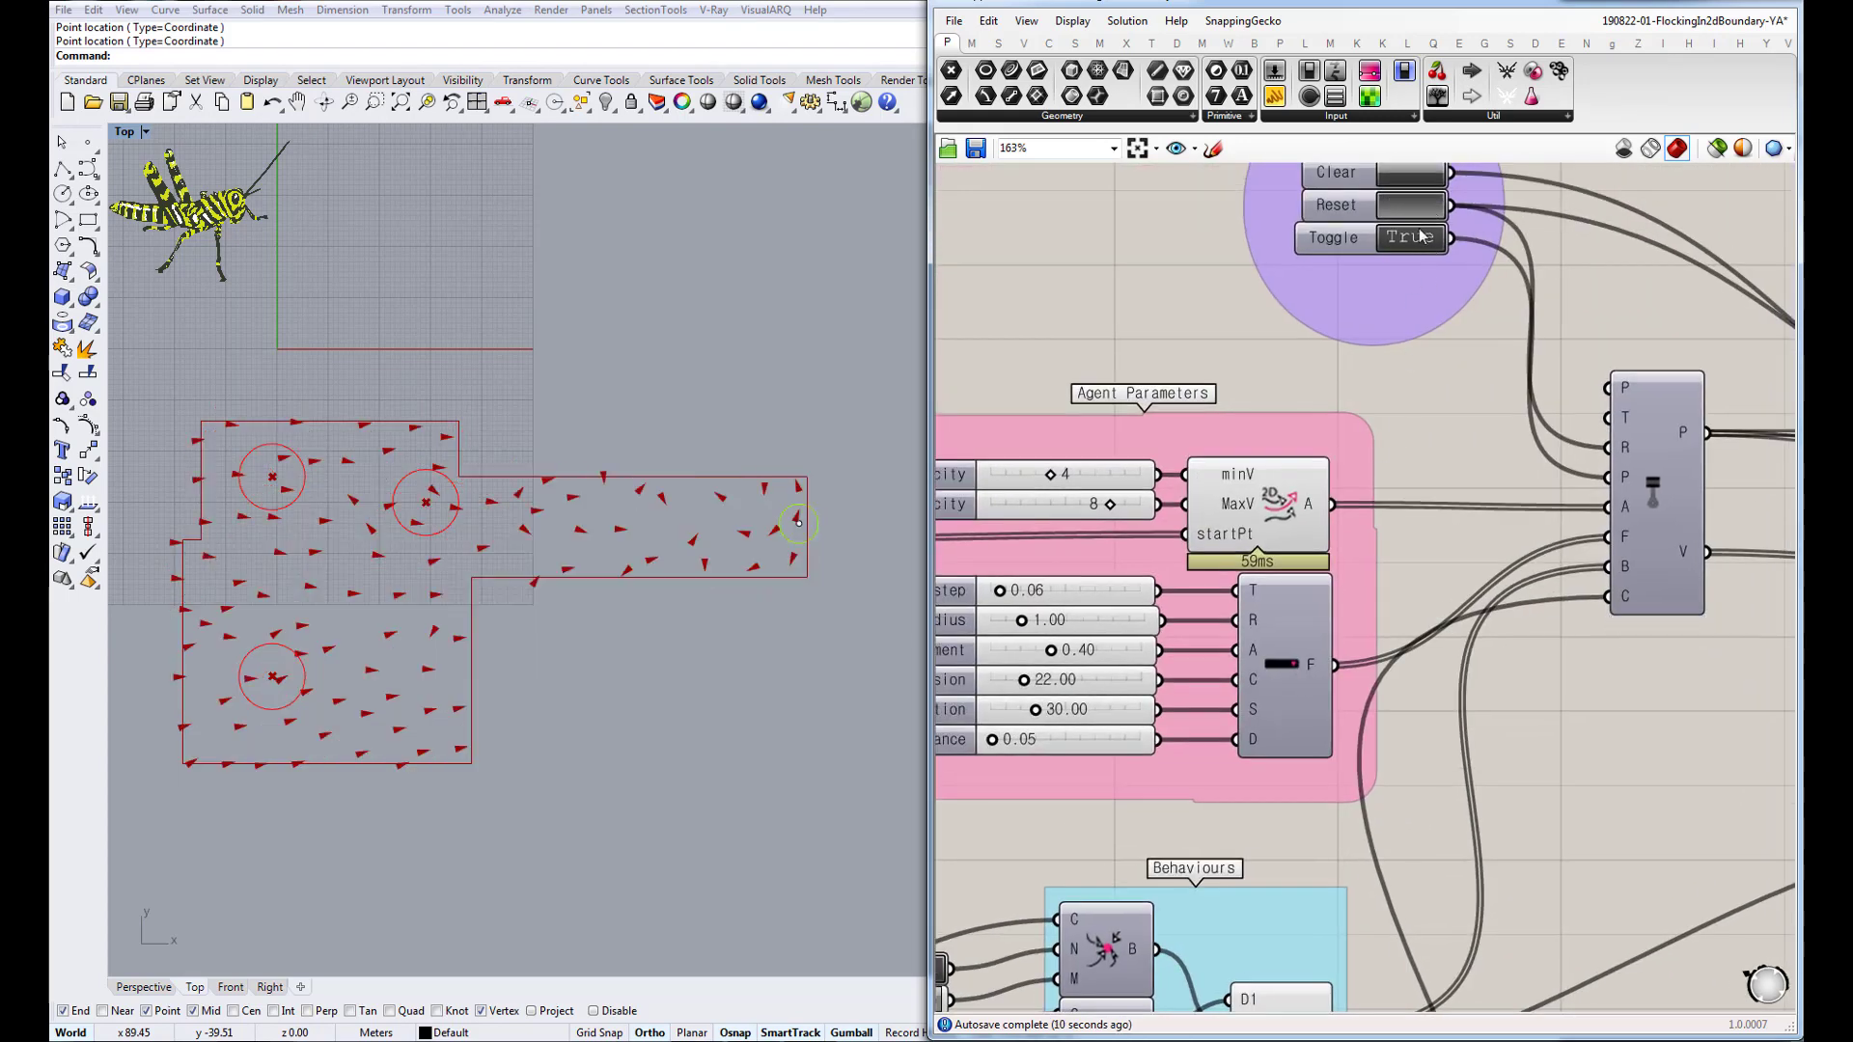
left_click(1408, 237)
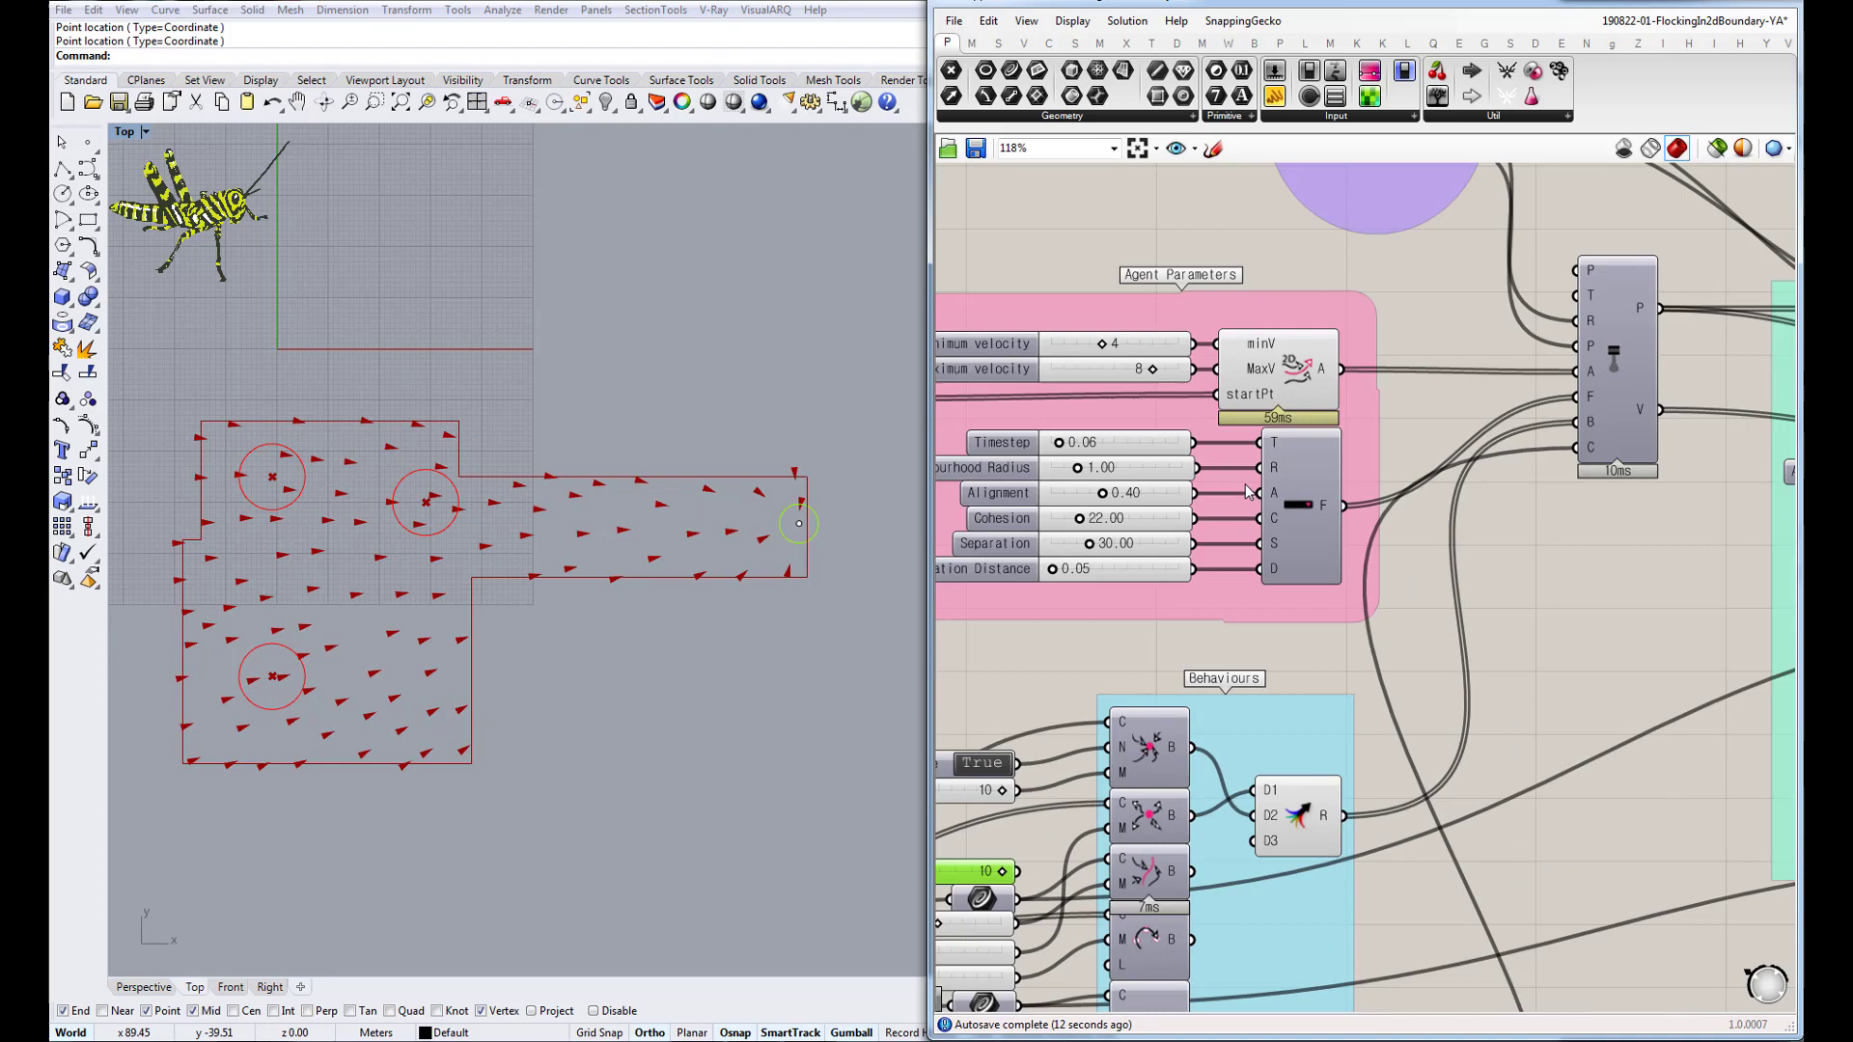
scroll(1229, 641, "down", 2)
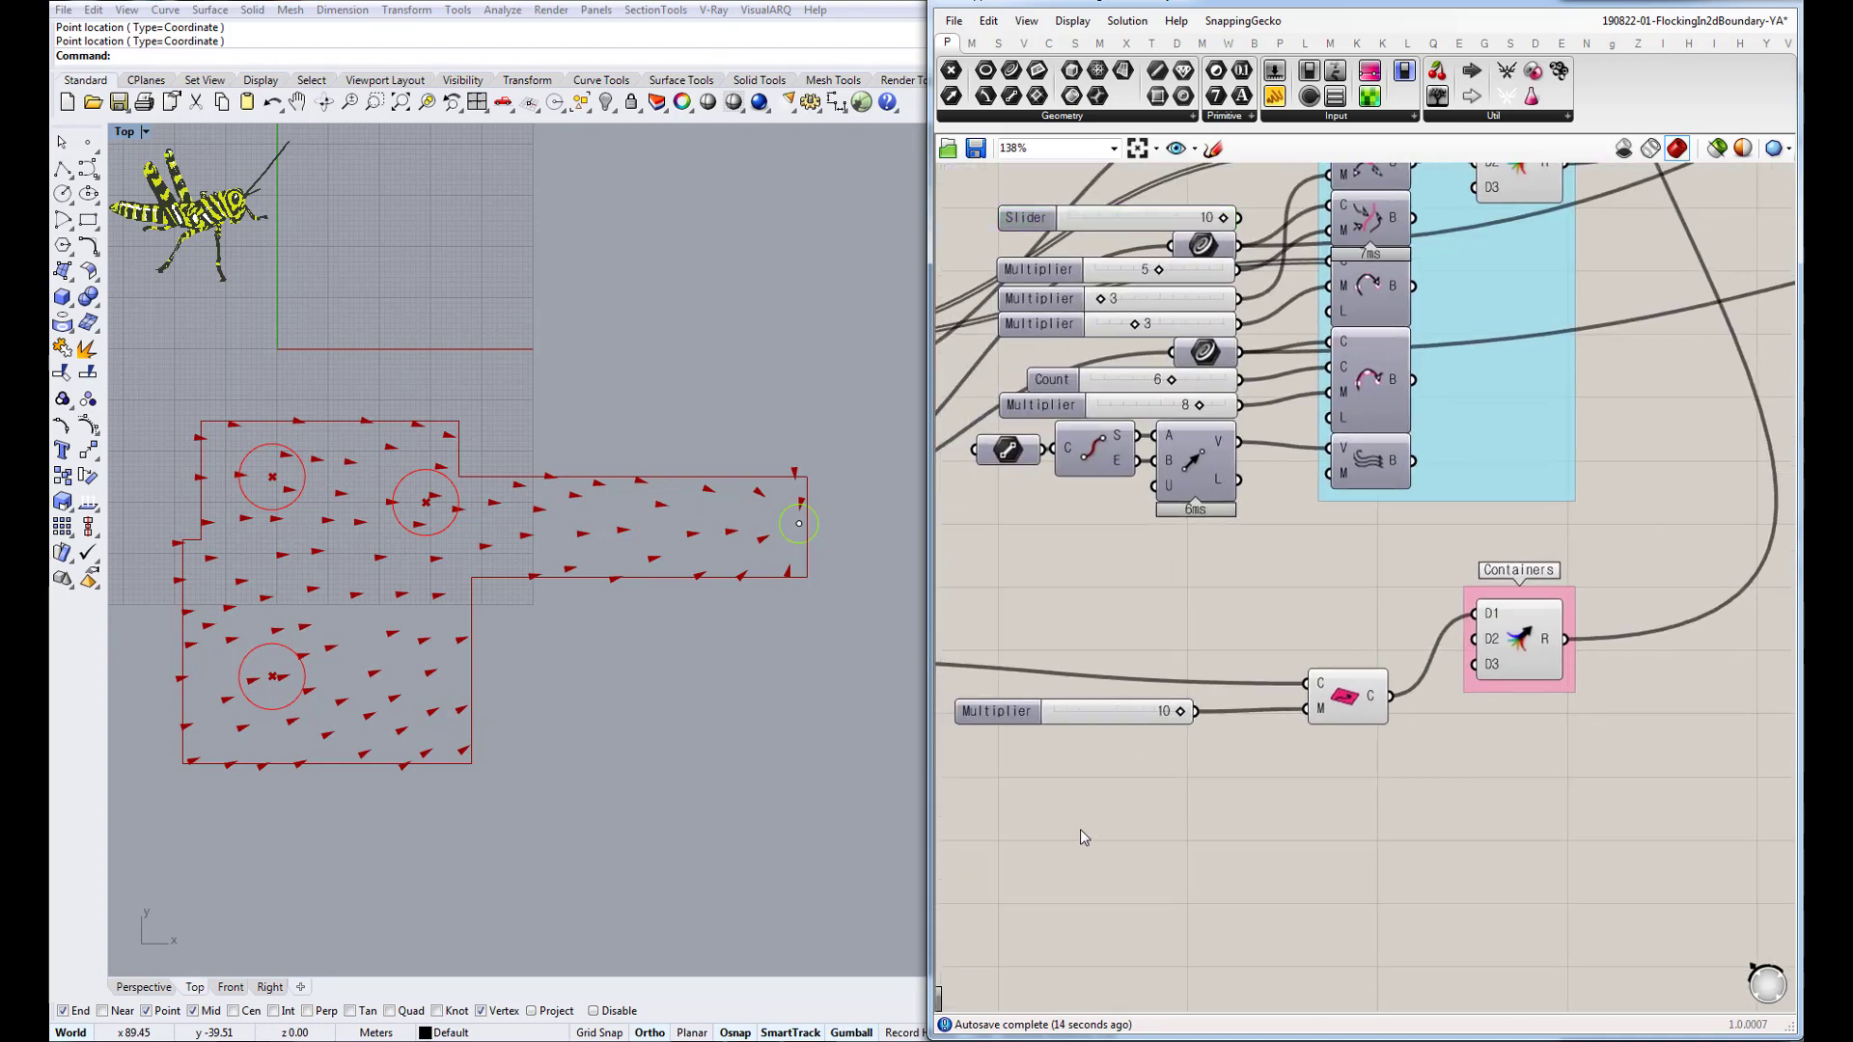
double_click(1079, 829)
key("Return")
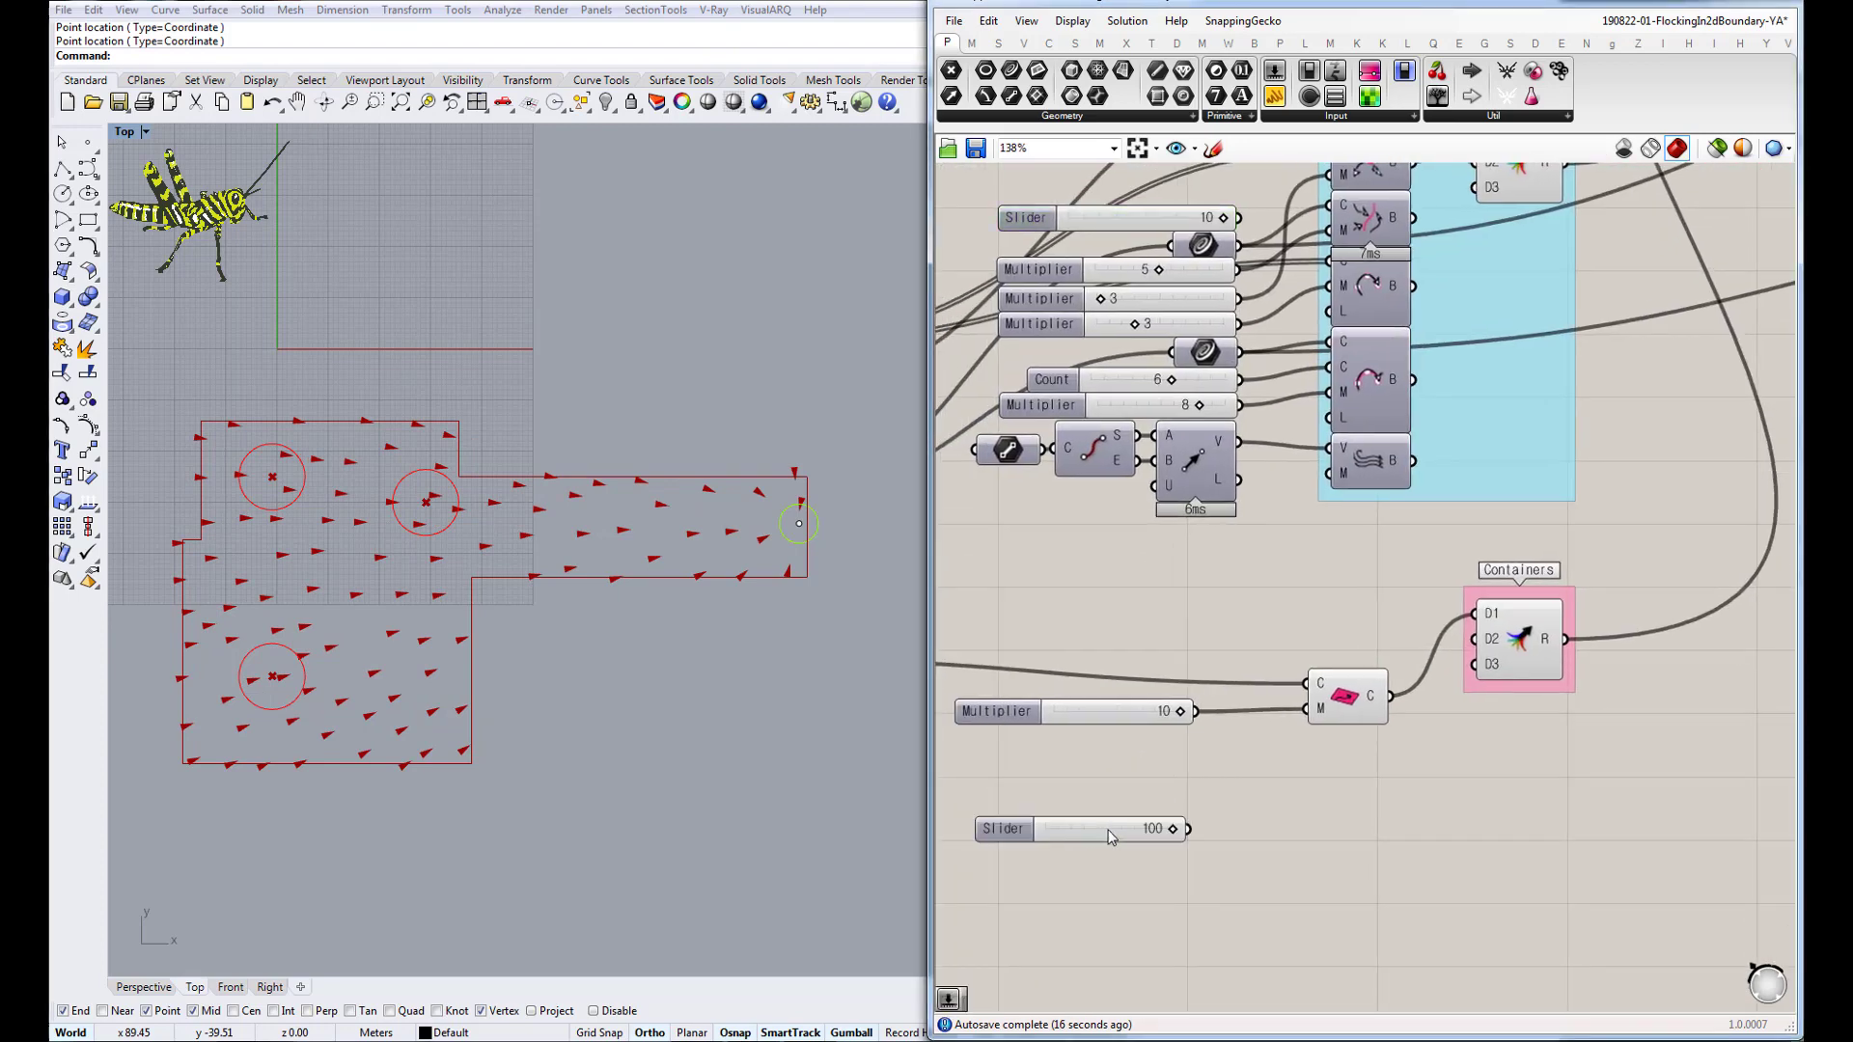
Wire the 100 slider into the container's M input and rerun the flock
left_click_drag(1290, 712, 1303, 710)
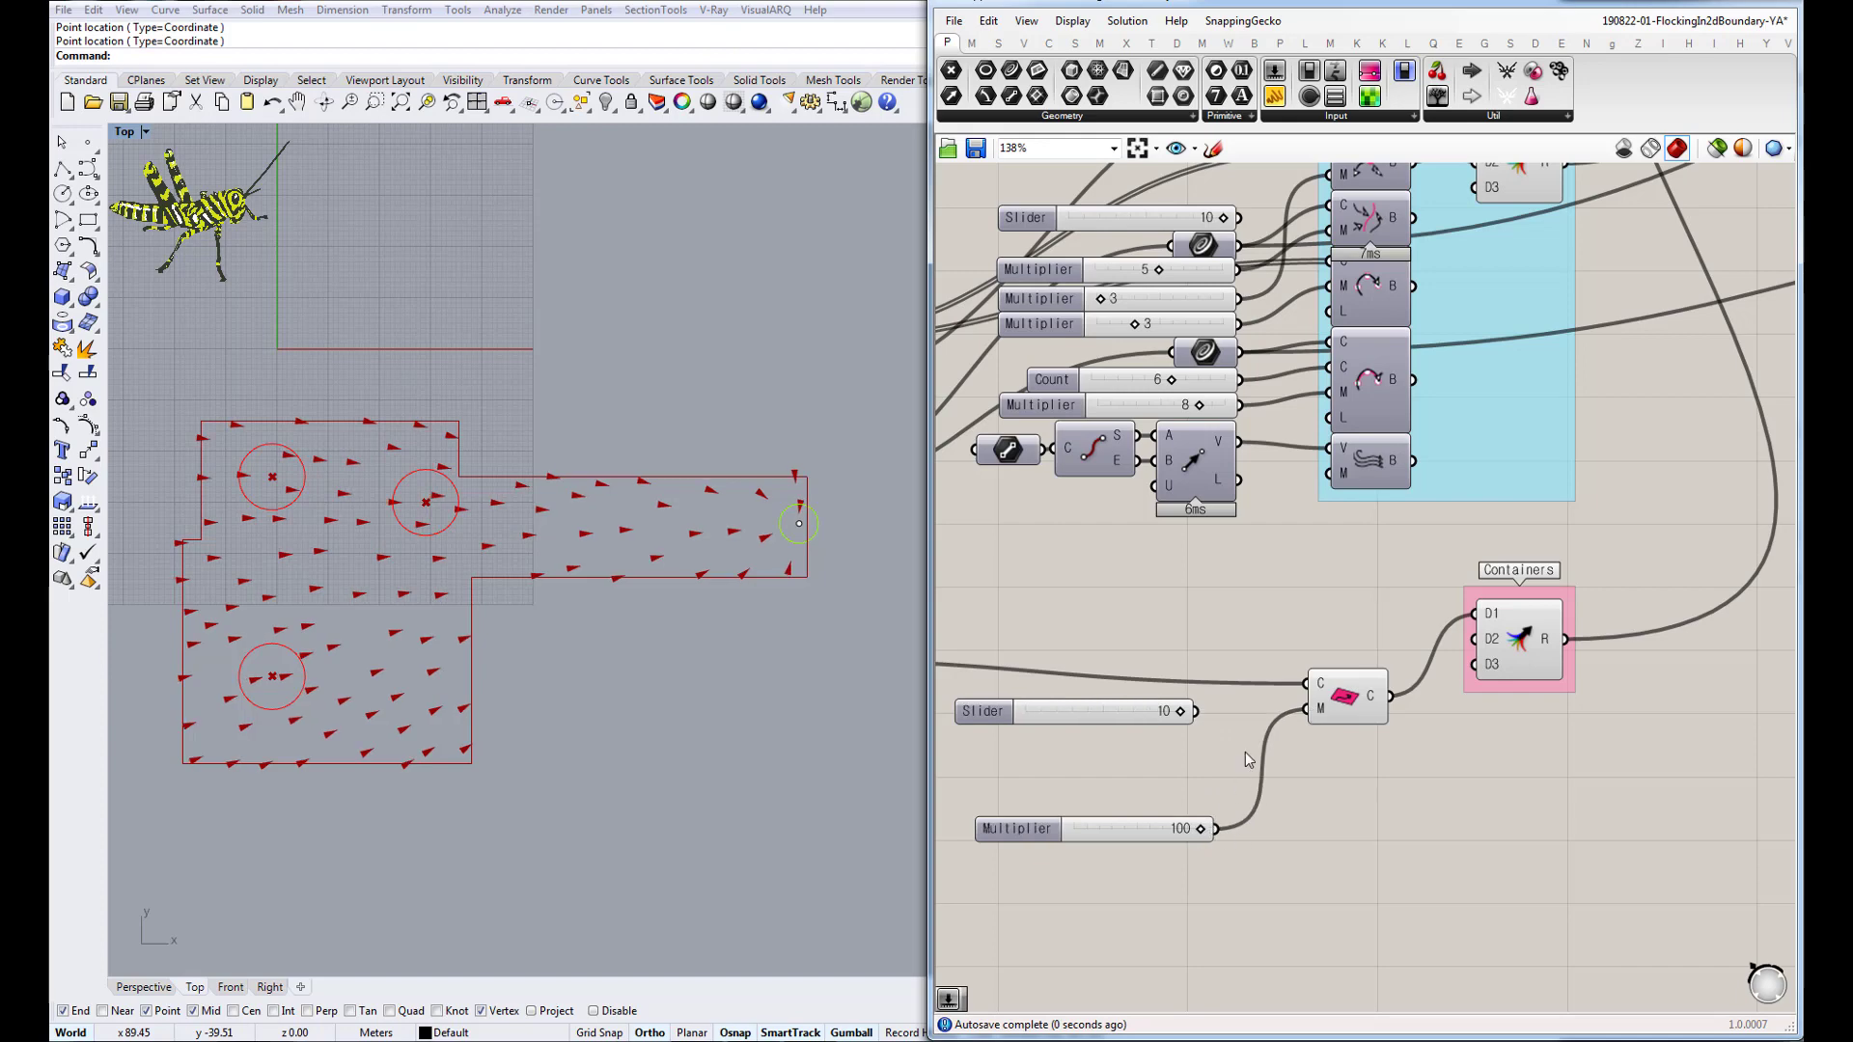
right_click_drag(1000, 746, 982, 859)
right_click_drag(1257, 637, 1259, 806)
scroll(1302, 580, "down", 2)
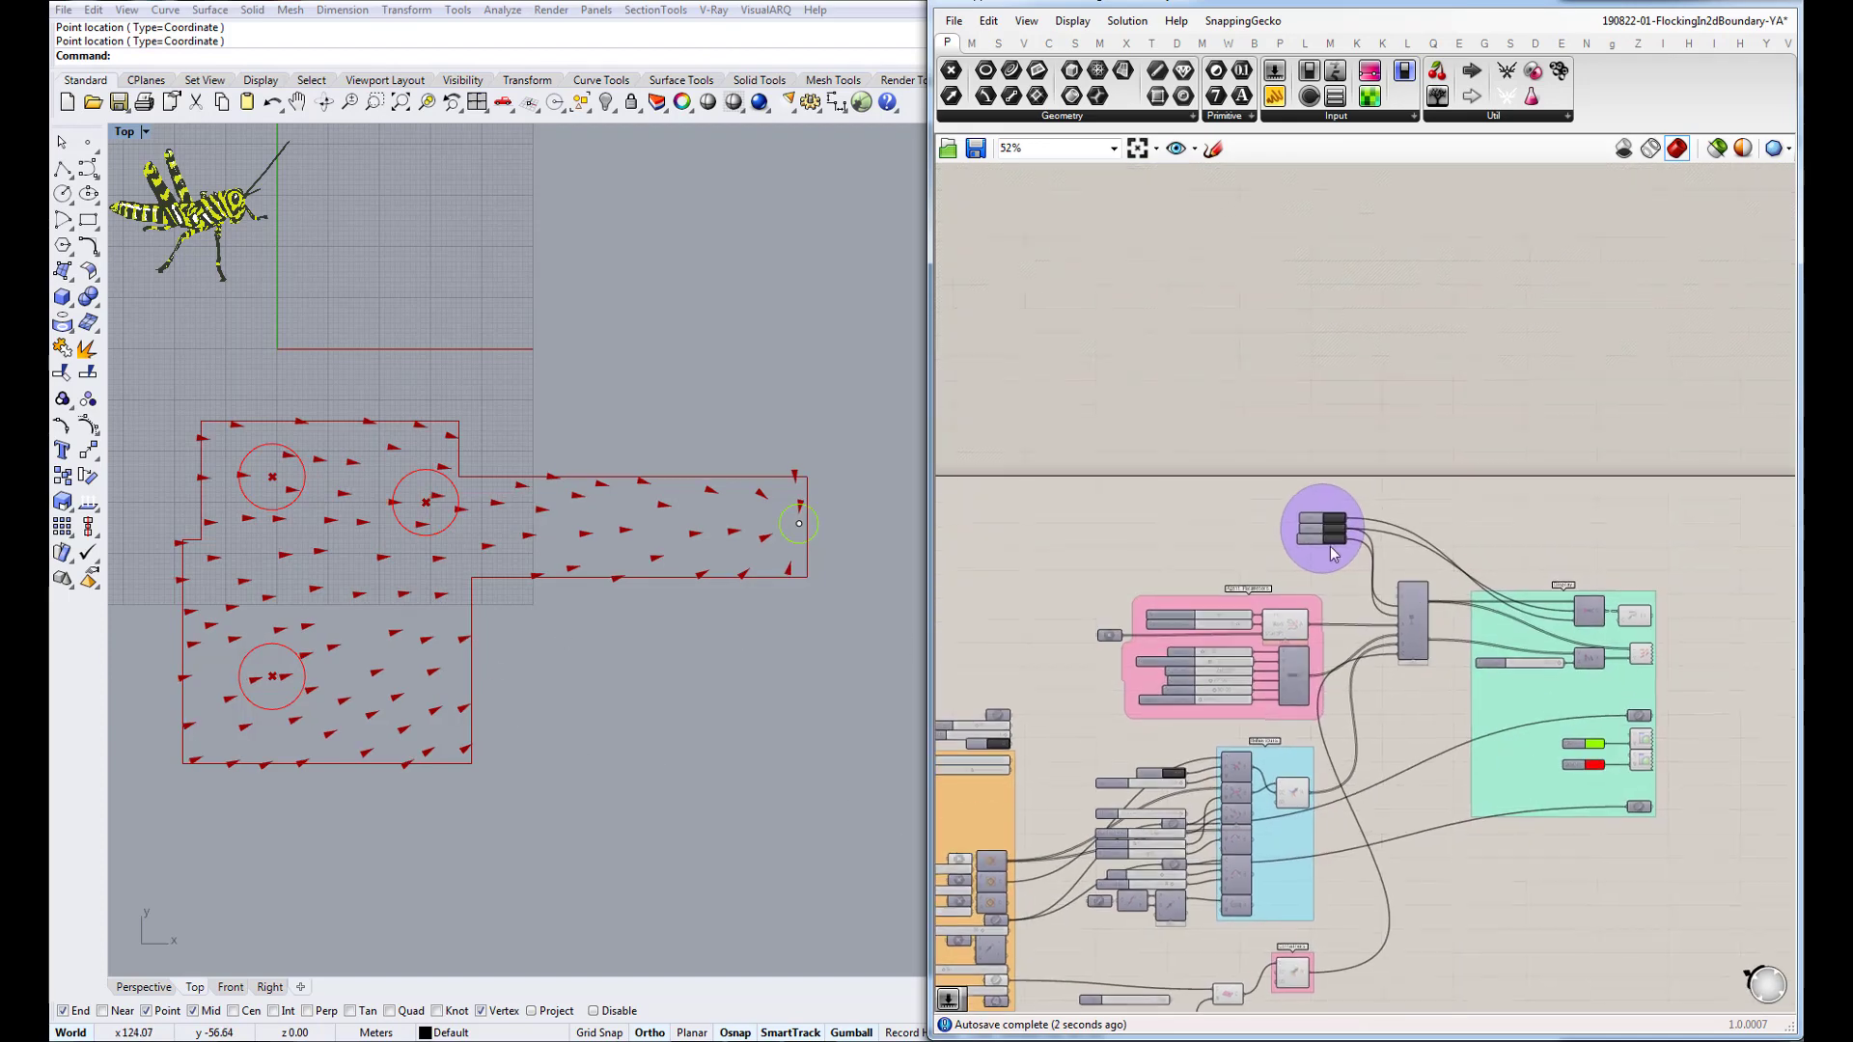
scroll(1315, 567, "up", 4)
double_click(1315, 590)
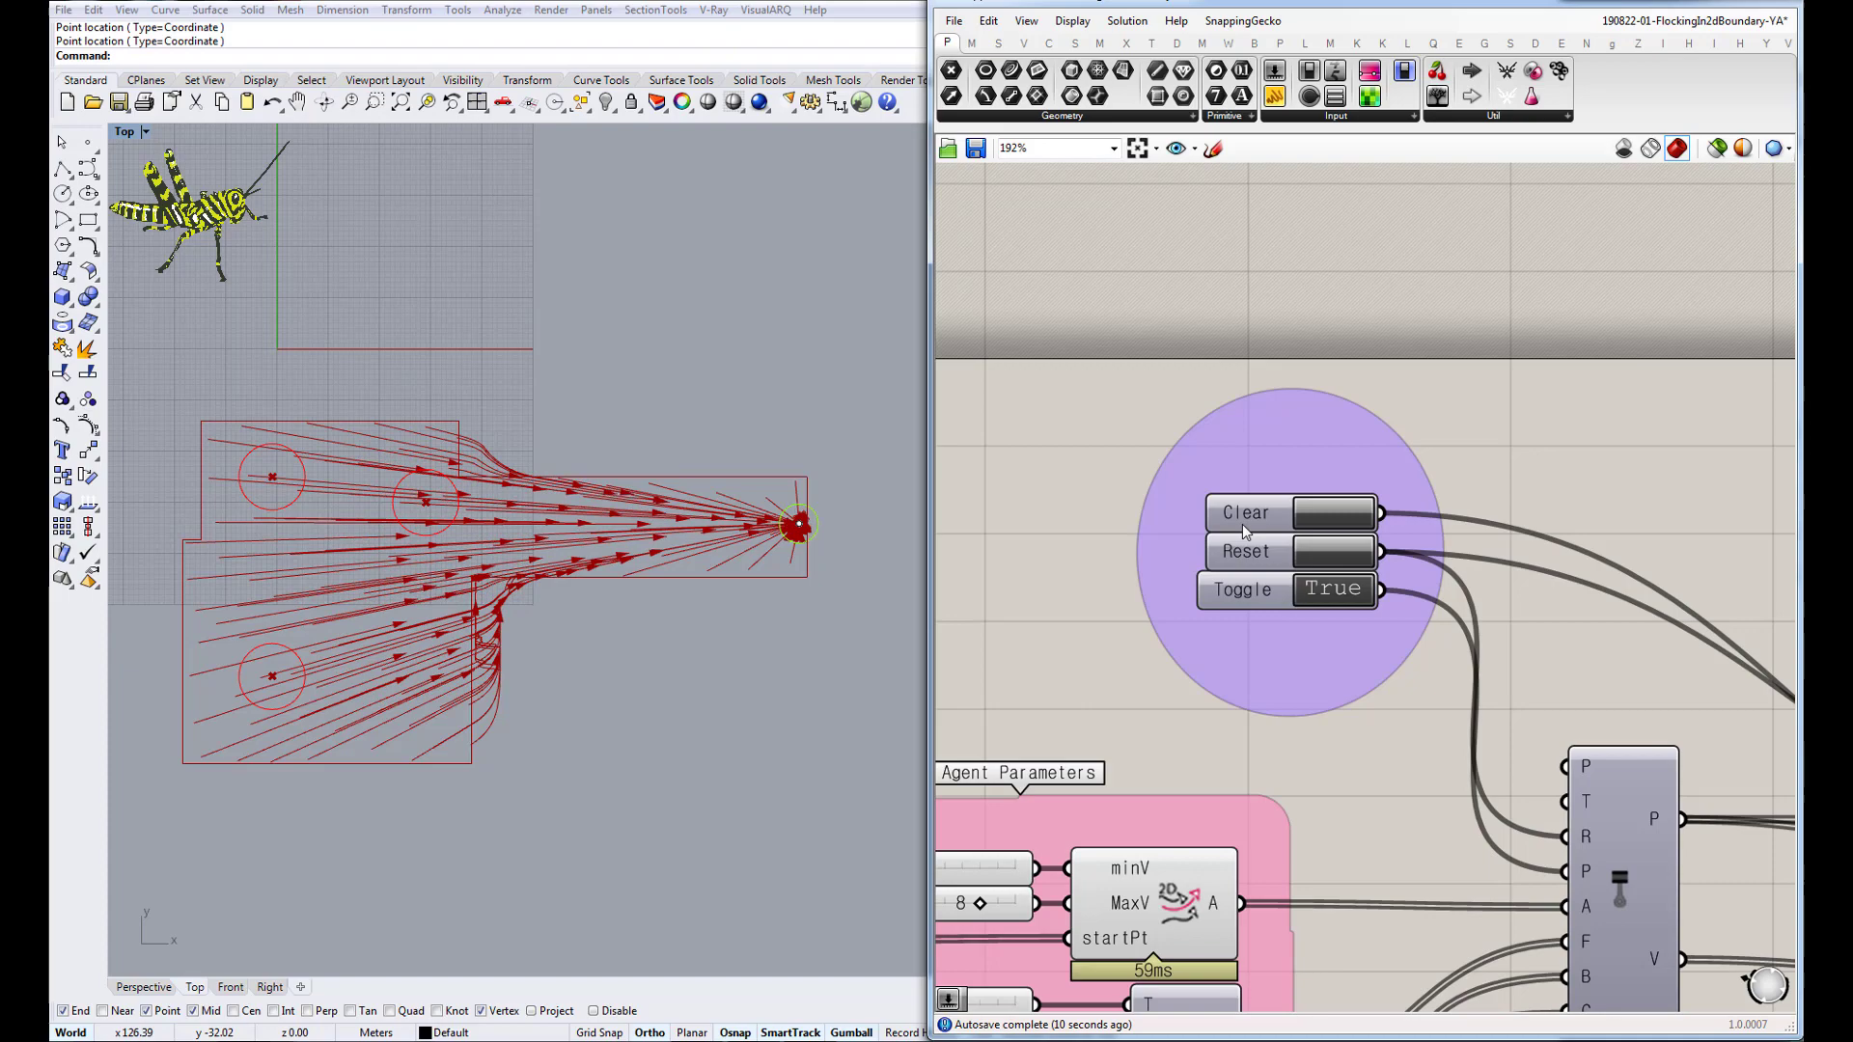
Reset the agents, drop the first Multiplier from 10 to 2, and start the flock
left_click(1337, 591)
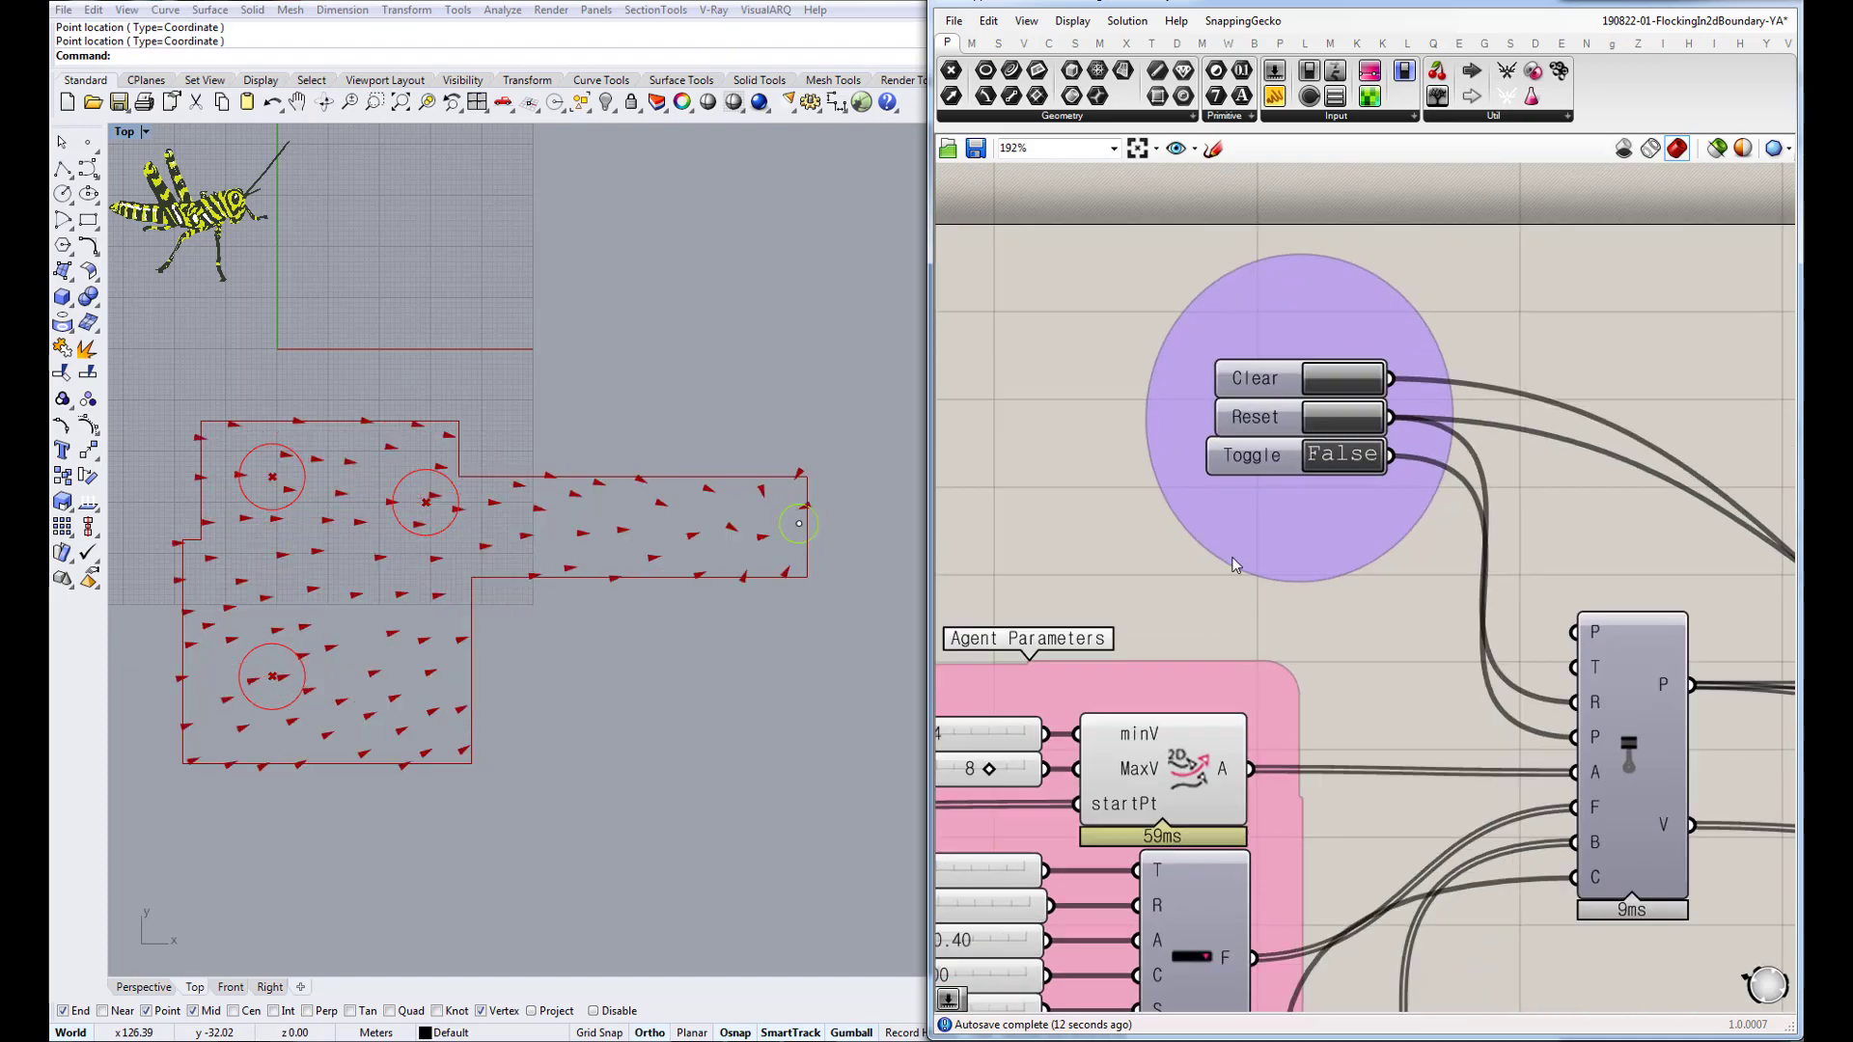
scroll(1338, 591, "down", 3)
scroll(1071, 705, "up", 3)
scroll(1072, 705, "up", 2)
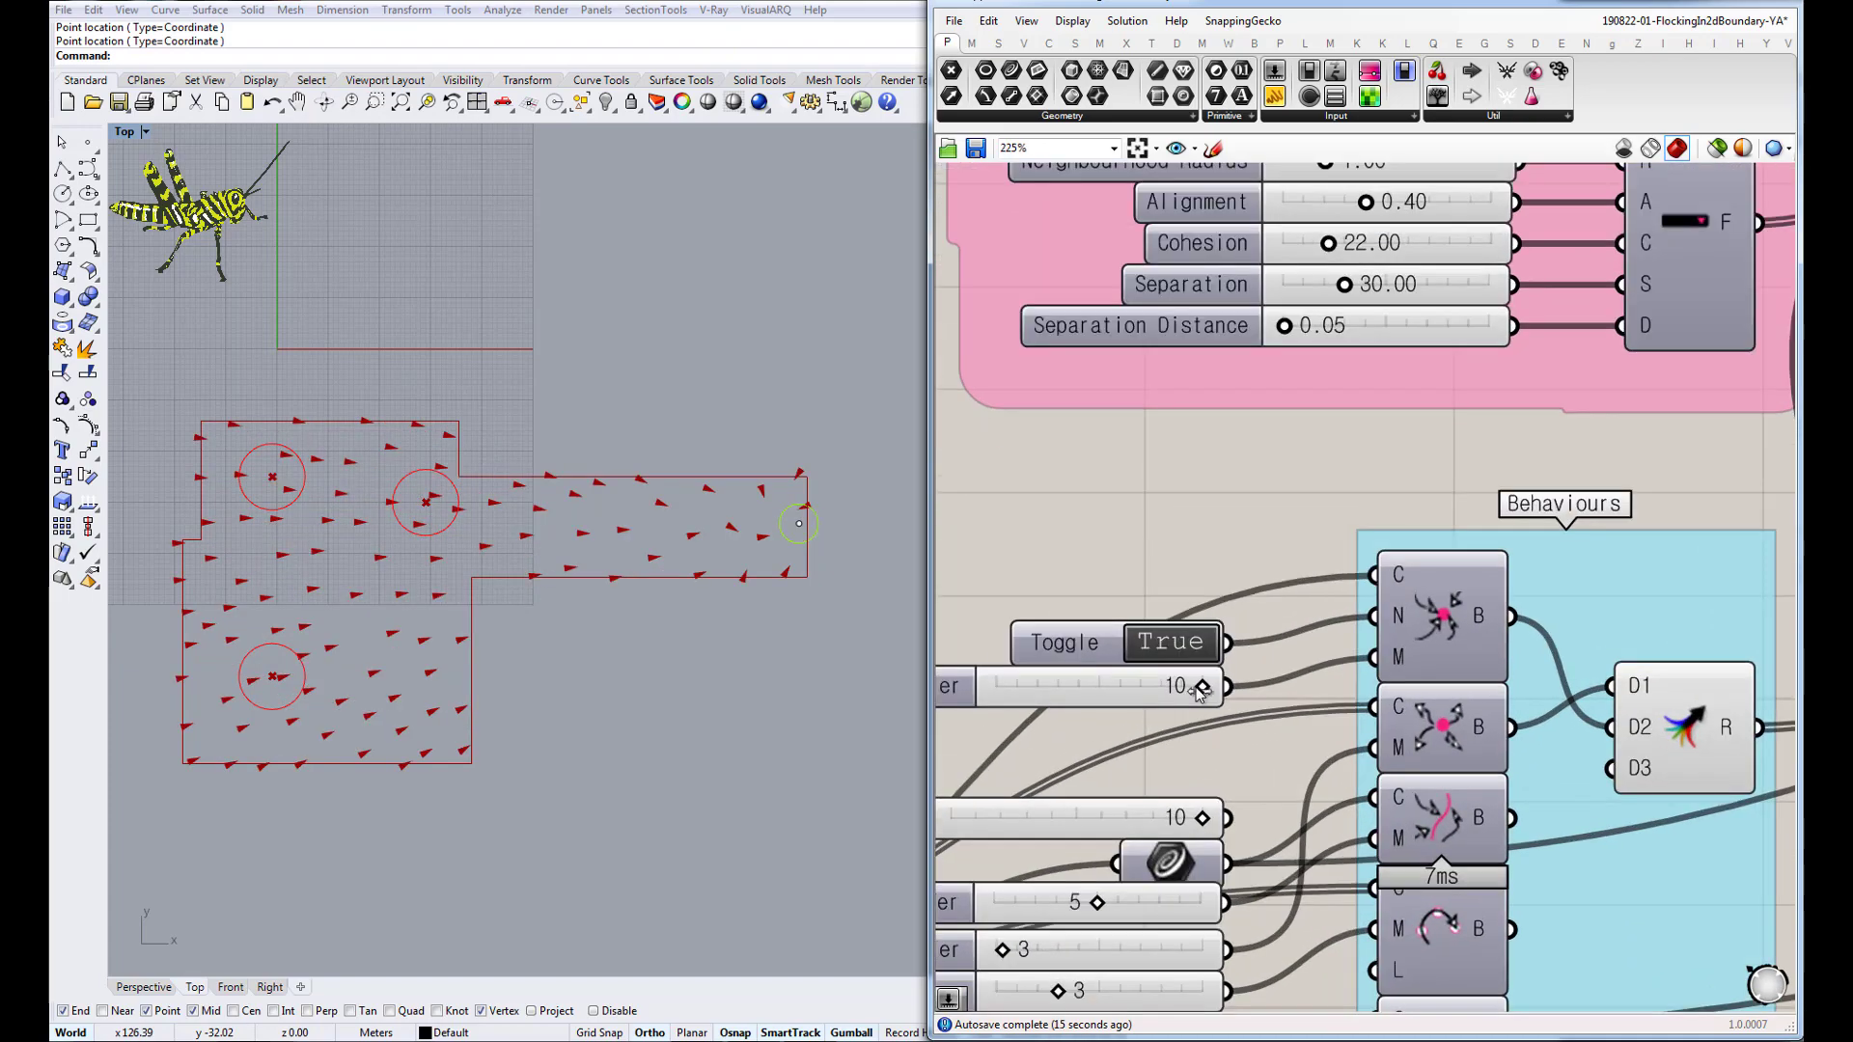
left_click_drag(1202, 689, 1036, 694)
scroll(1292, 639, "down", 4)
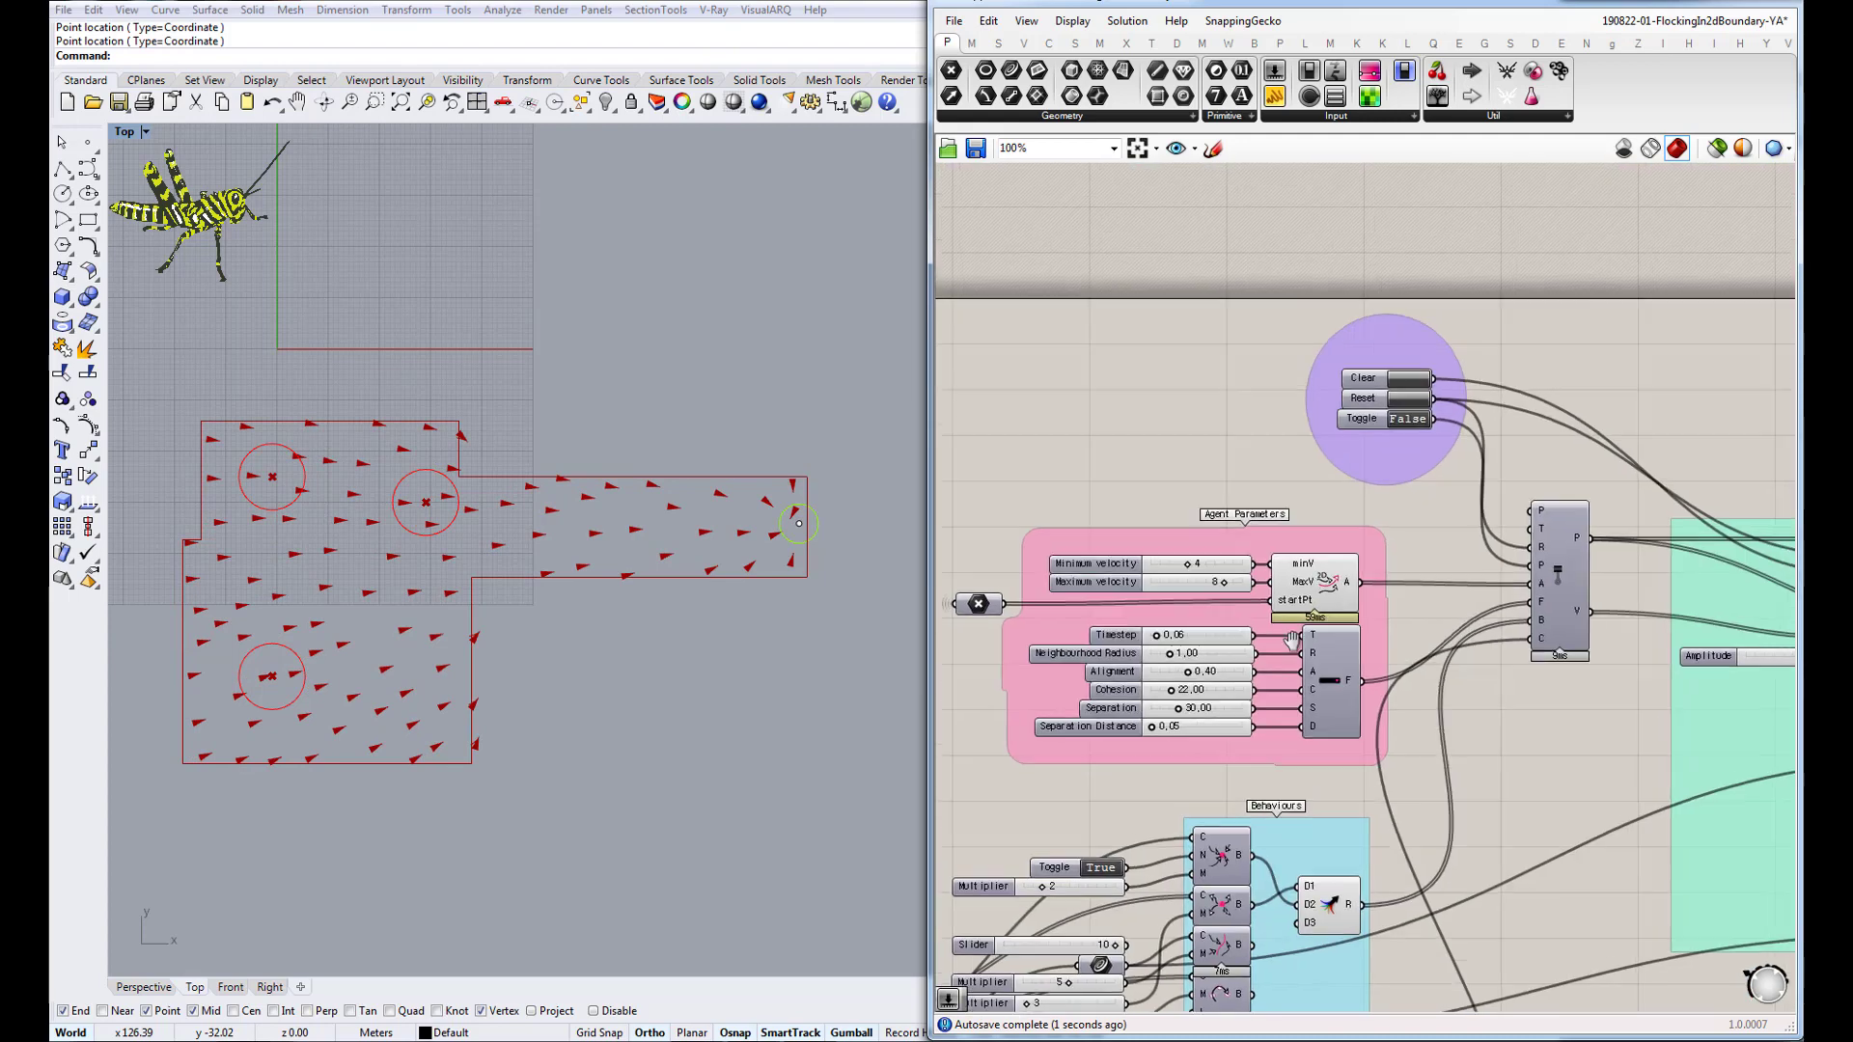
left_click(1384, 485)
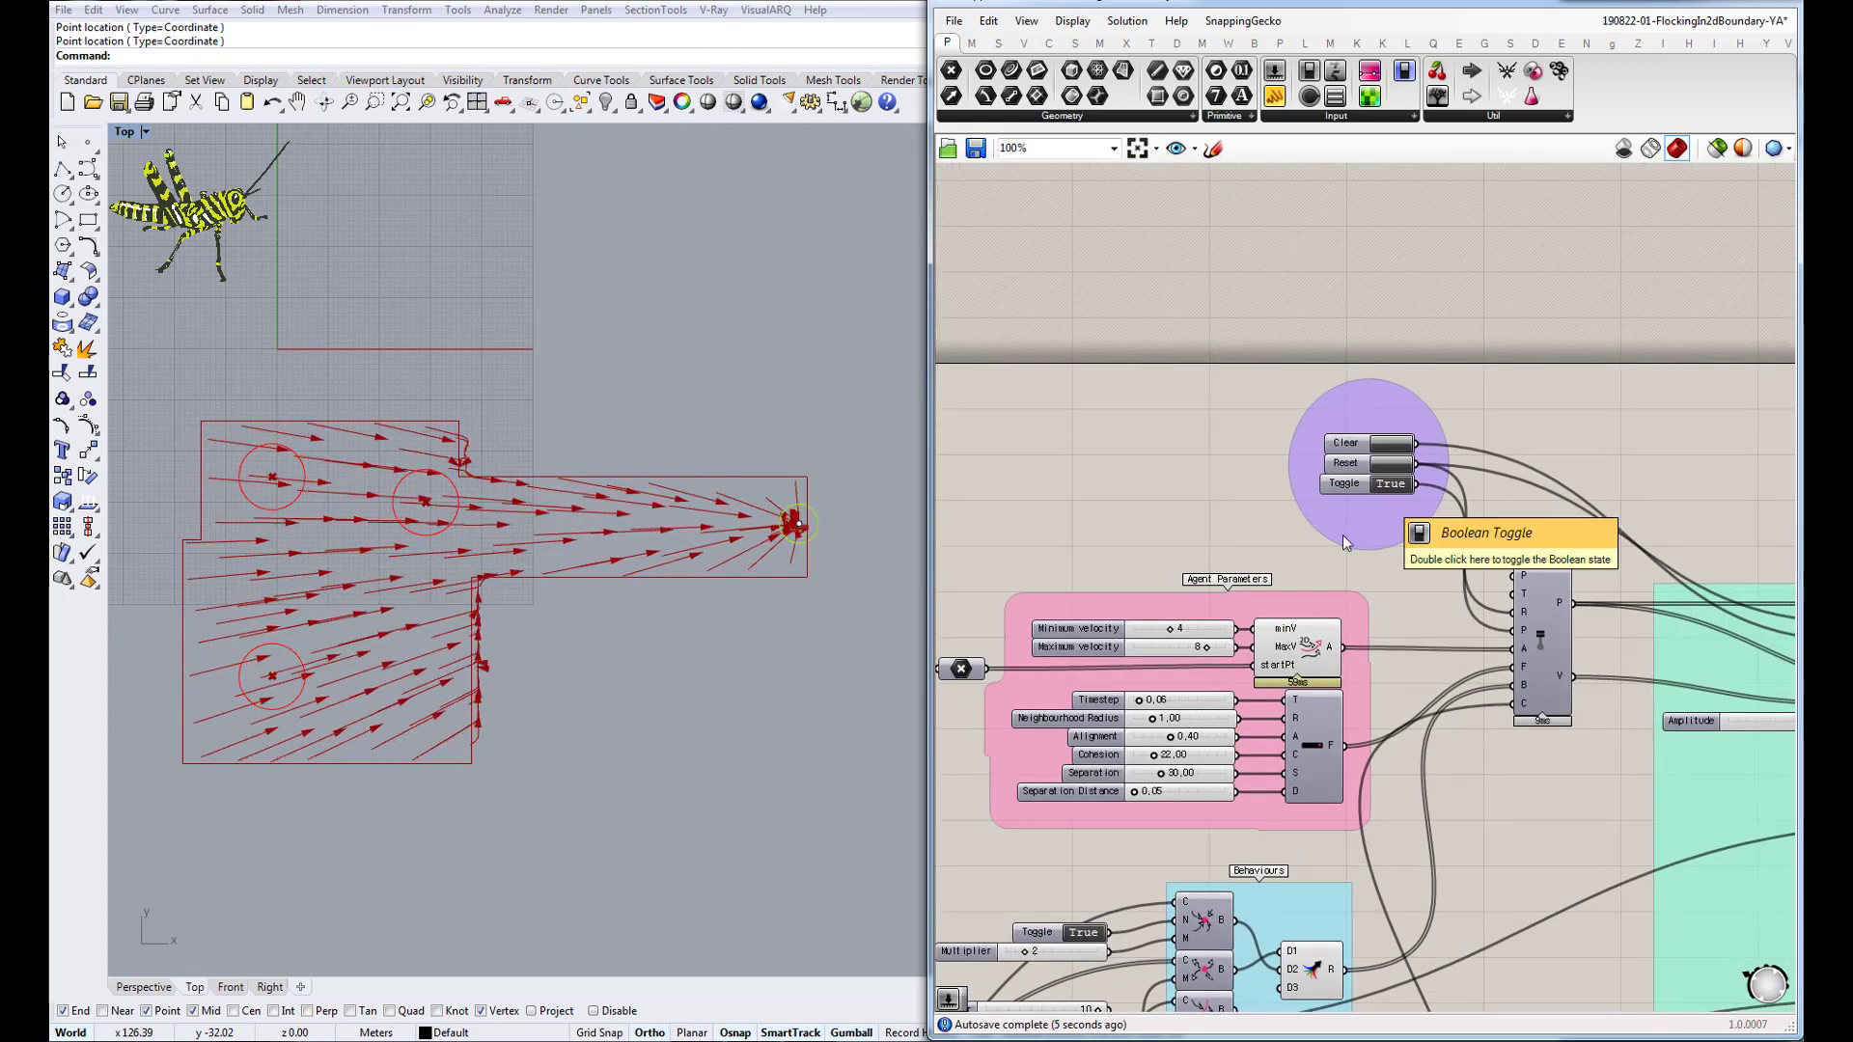
Stop and reset the flock, then frame the Behaviours Multiplier sliders
left_click(1382, 483)
right_click_drag(1132, 676, 1252, 538)
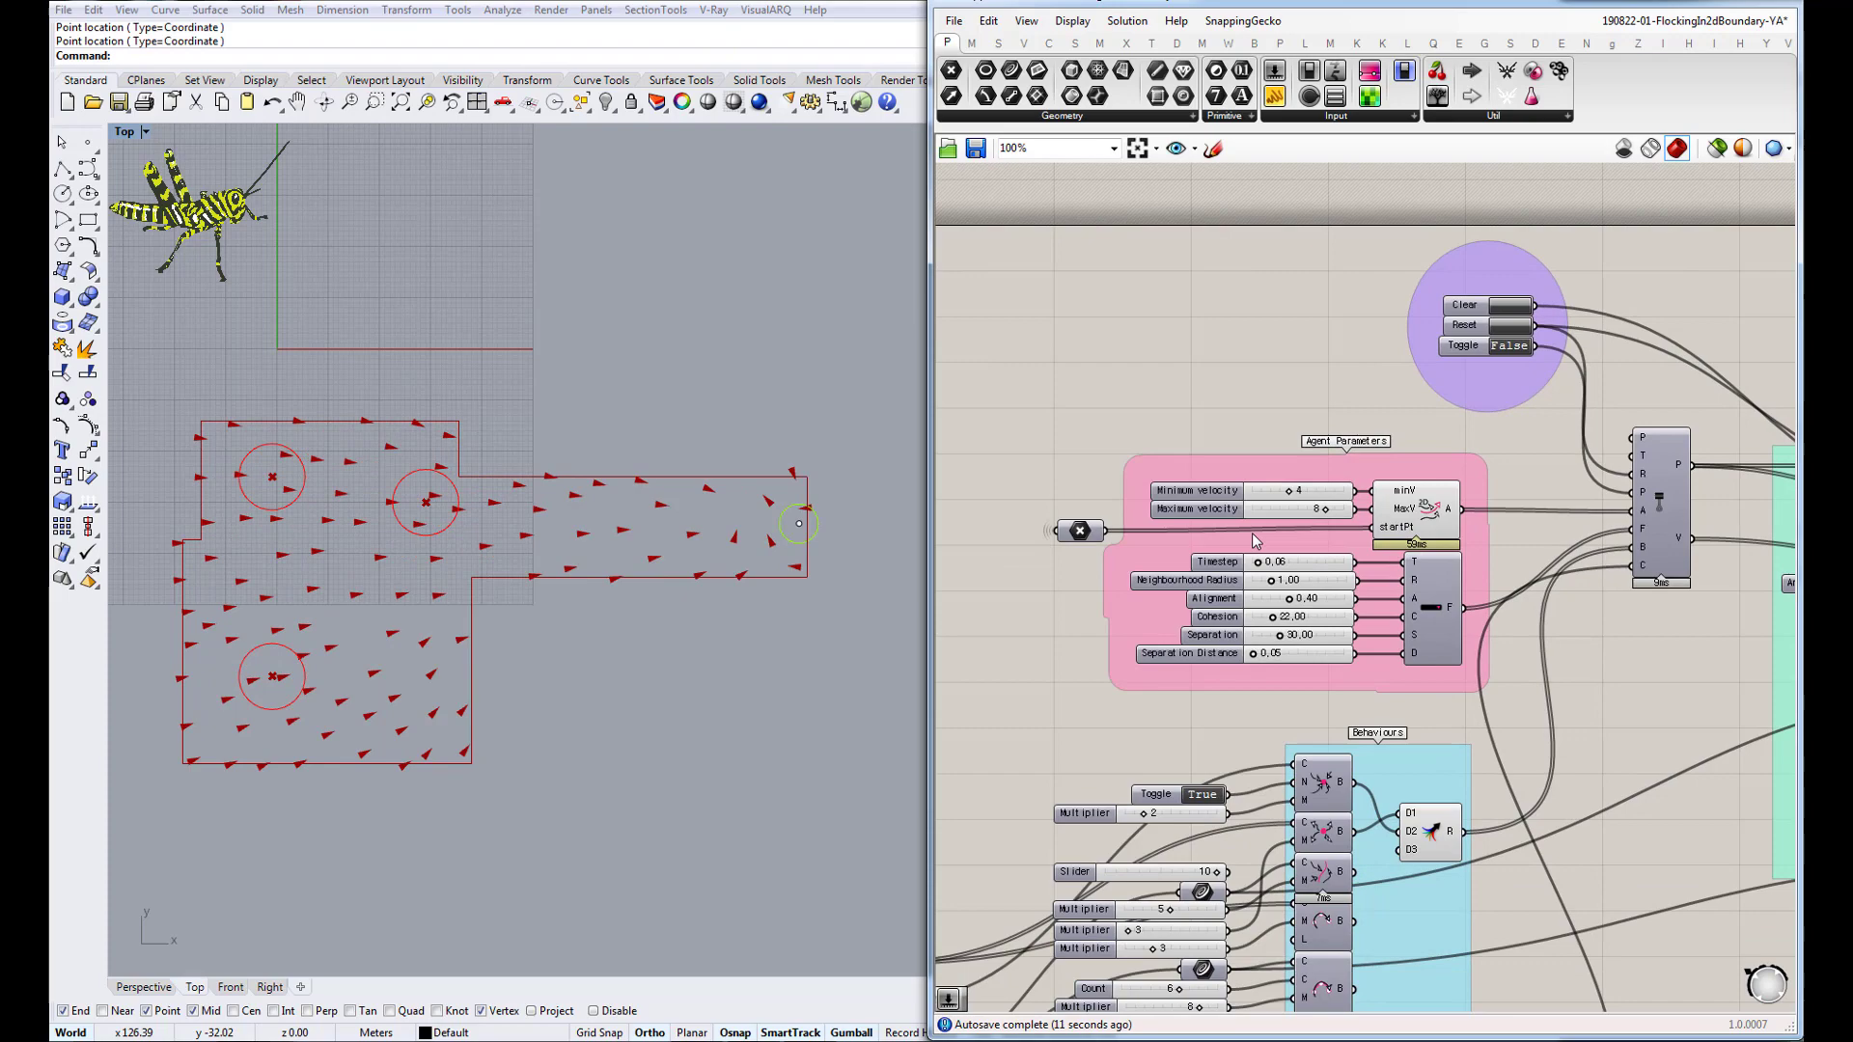
scroll(1252, 533, "down", 3)
scroll(1259, 656, "up", 3)
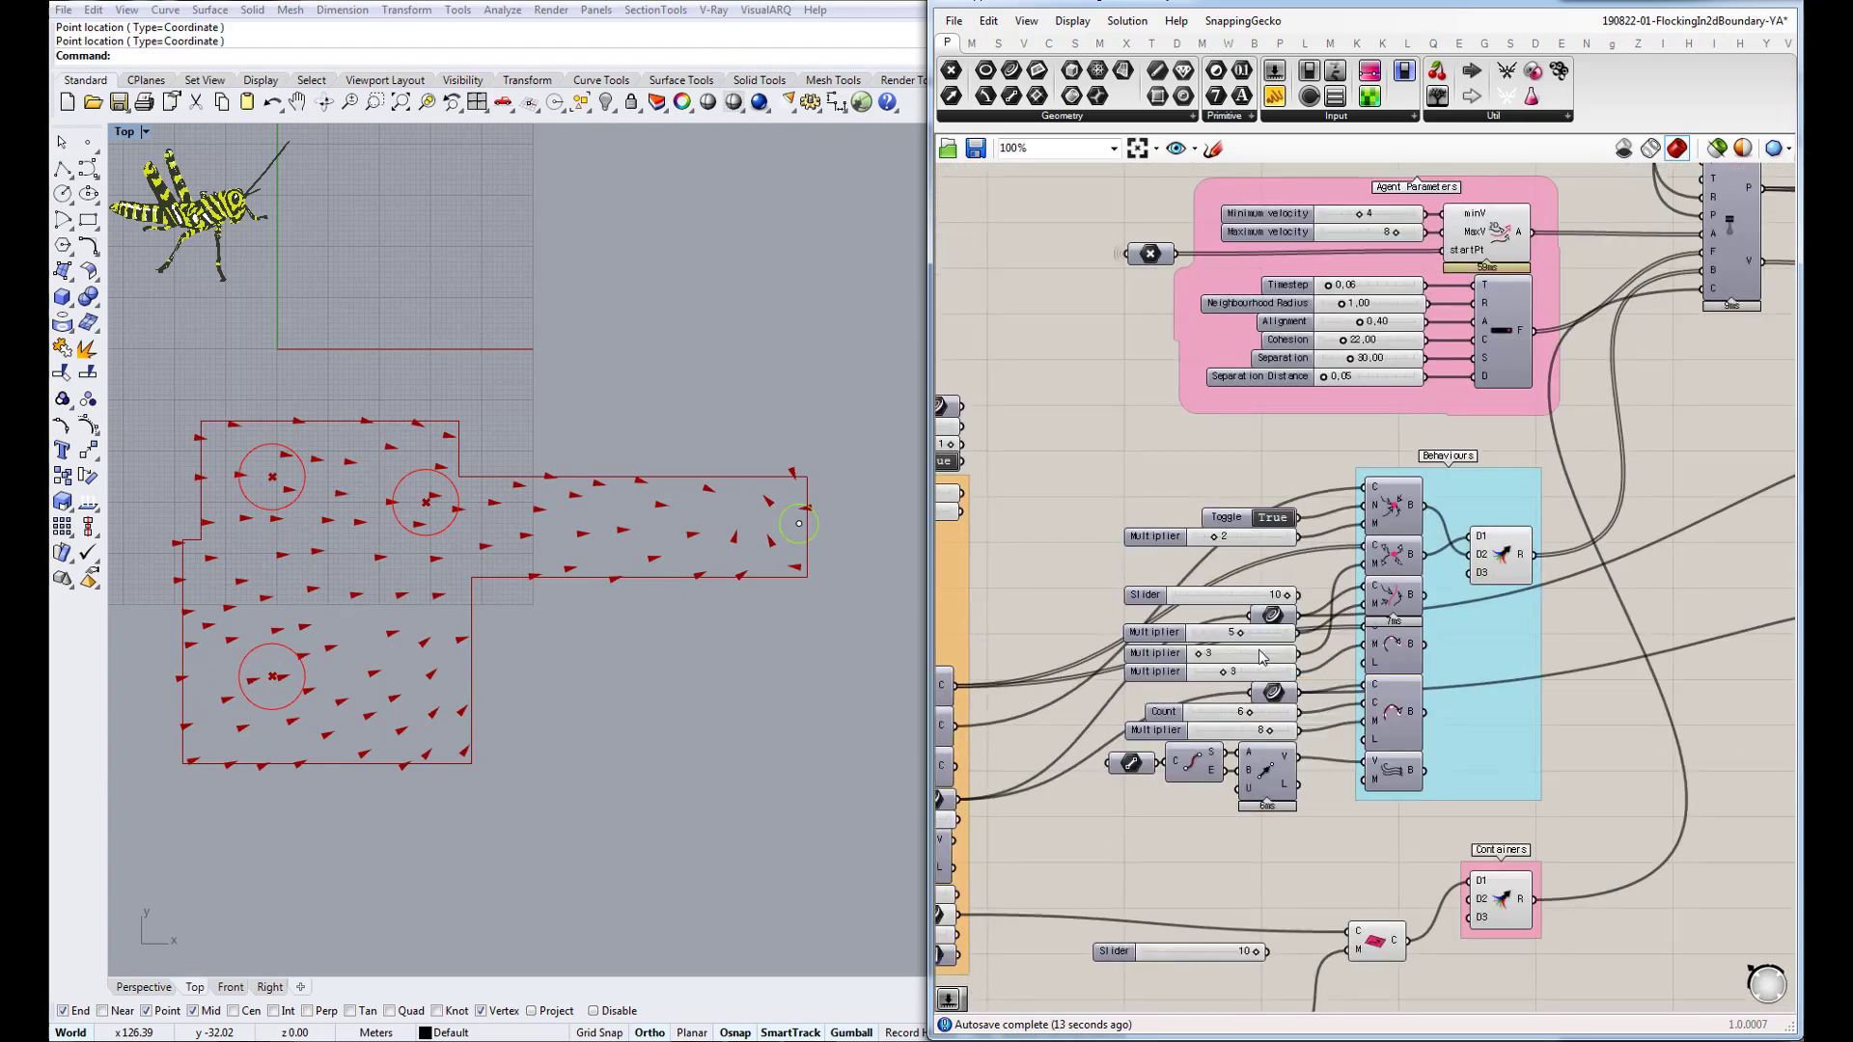
scroll(1303, 659, "up", 3)
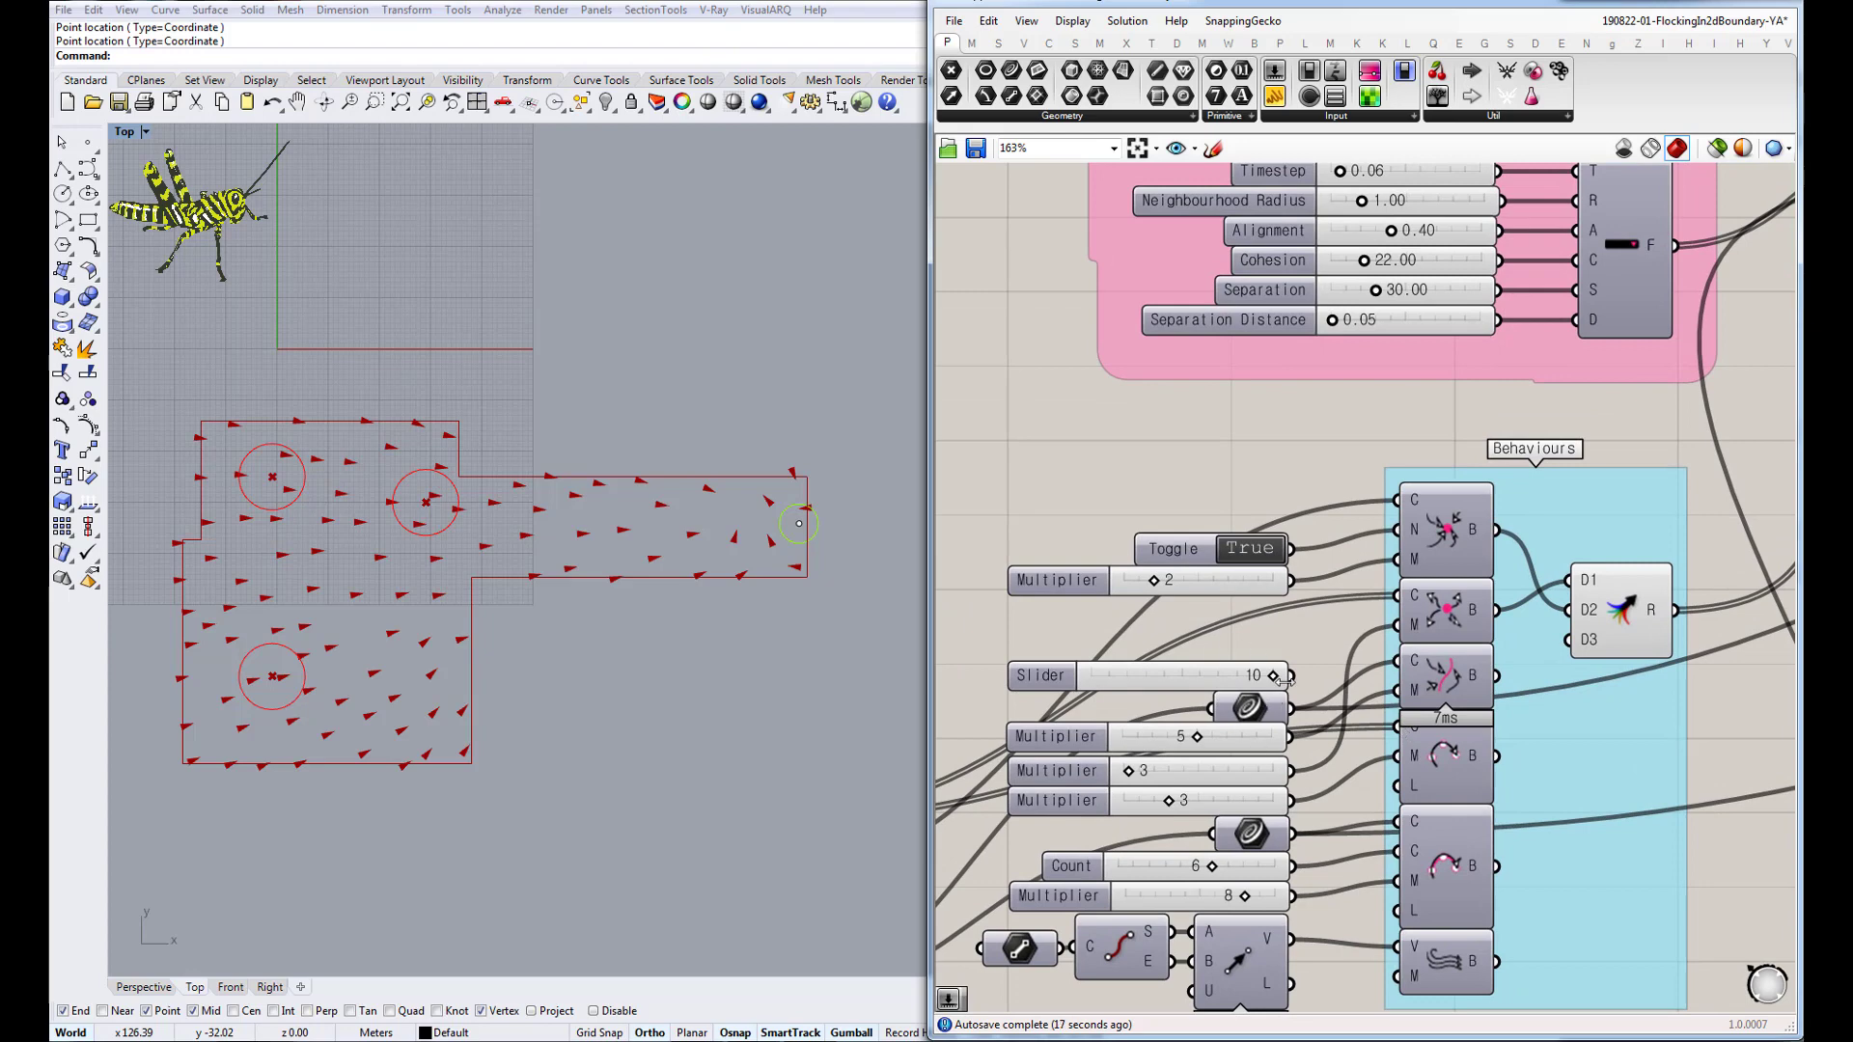
right_click_drag(1220, 755, 1287, 766)
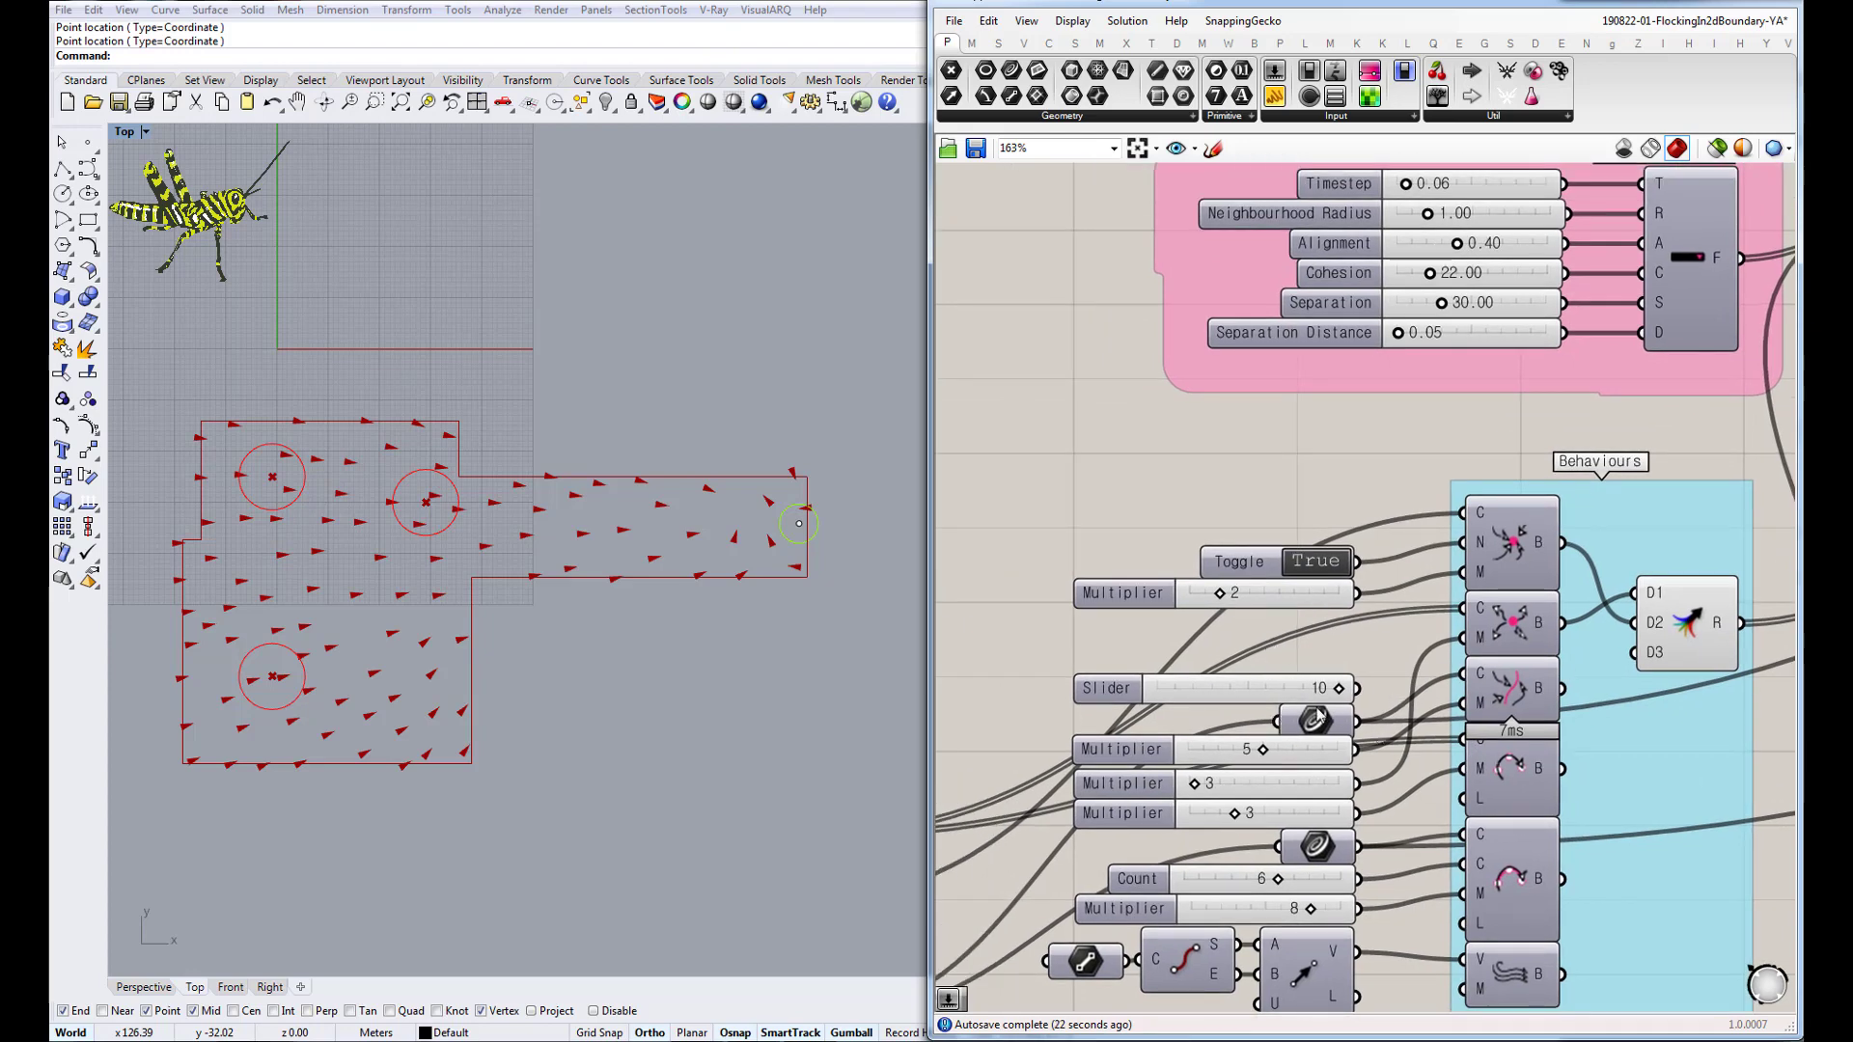
right_click_drag(1317, 716, 1220, 699)
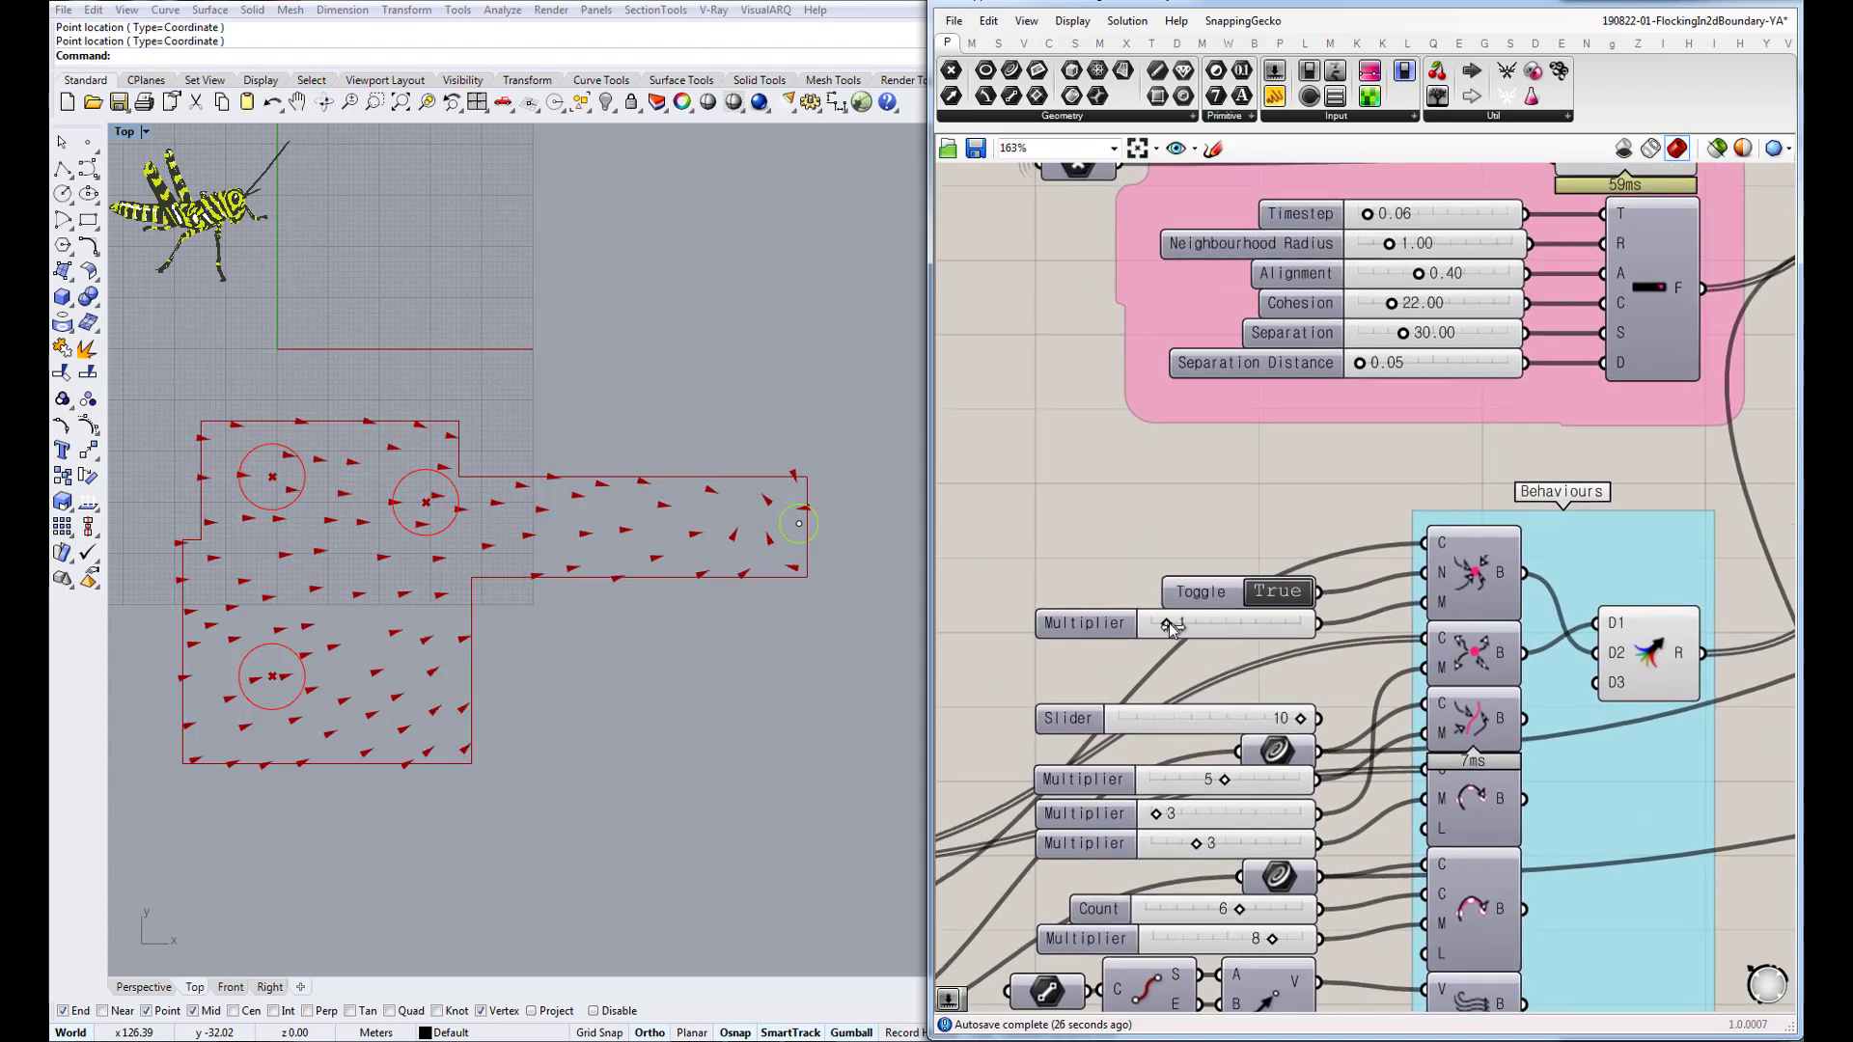
scroll(1180, 626, "down", 3)
scroll(1405, 387, "up", 2)
scroll(1424, 419, "down", 3)
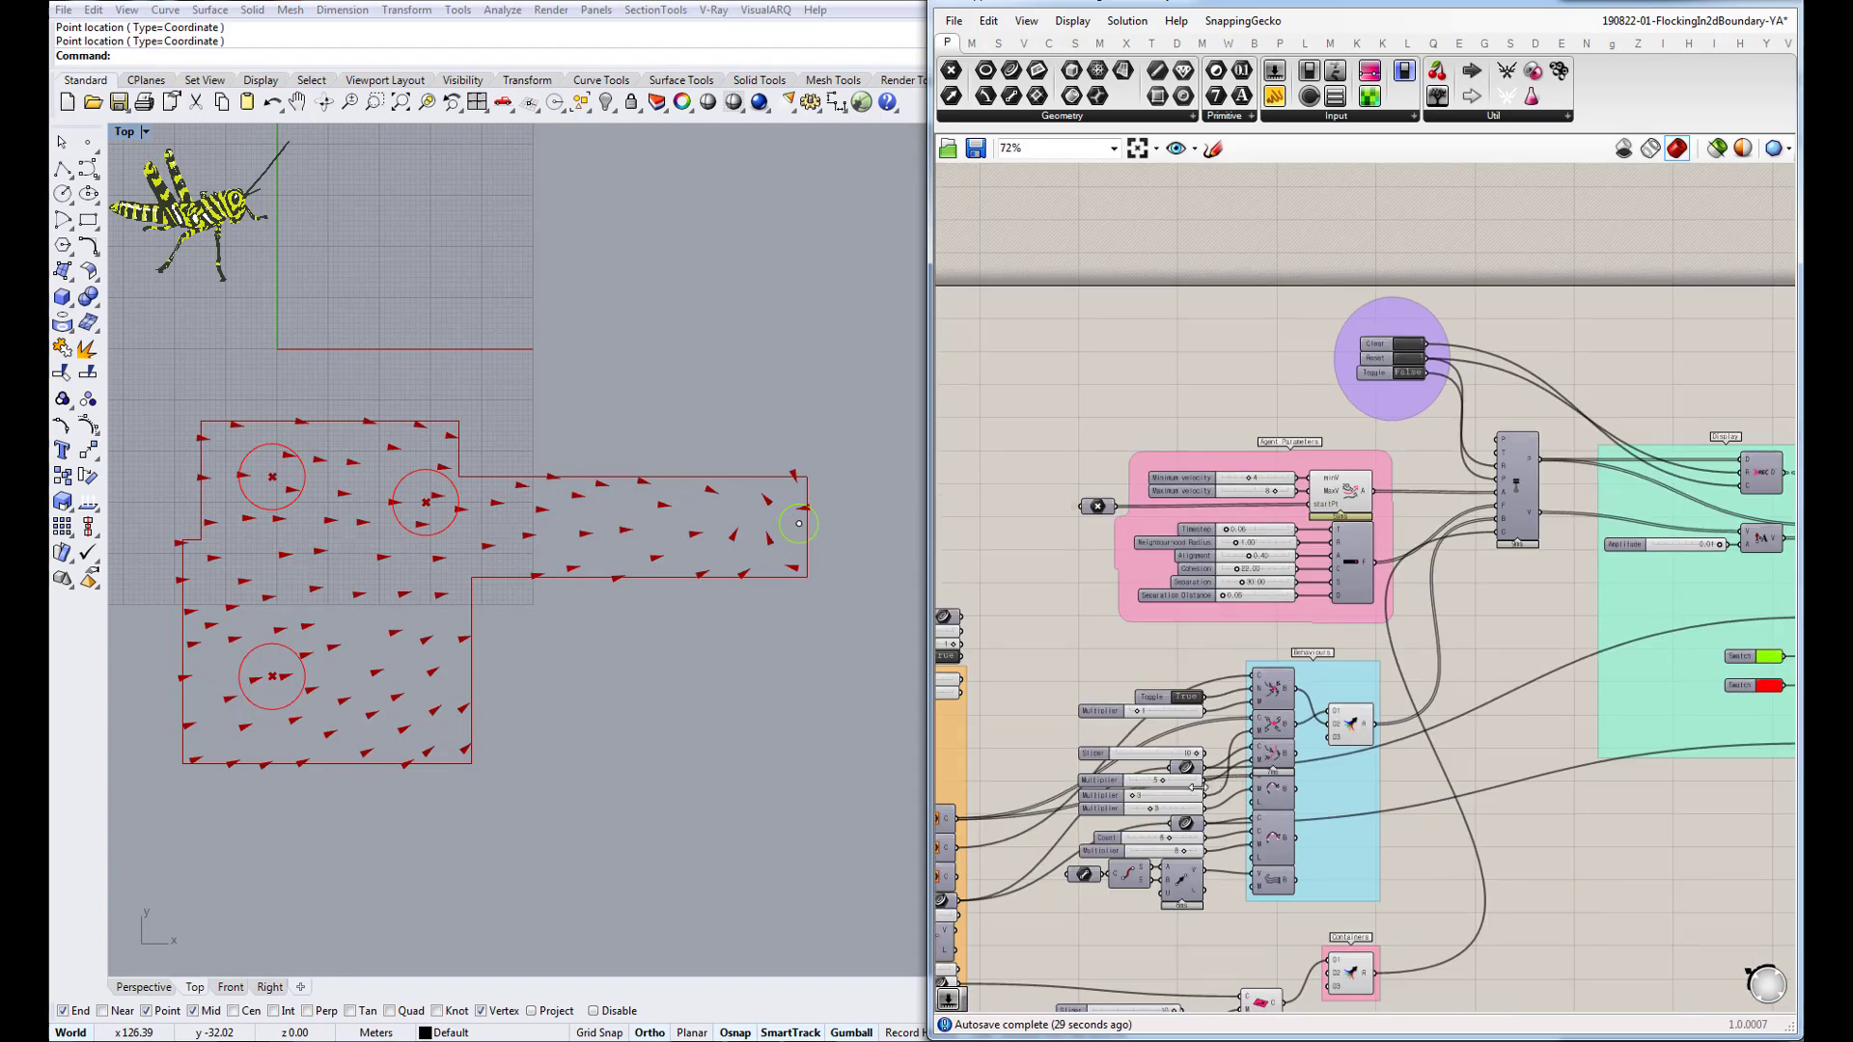
scroll(1361, 663, "up", 3)
Select the second behaviour component and switch the simulation Toggle on, then off
left_click(1361, 663)
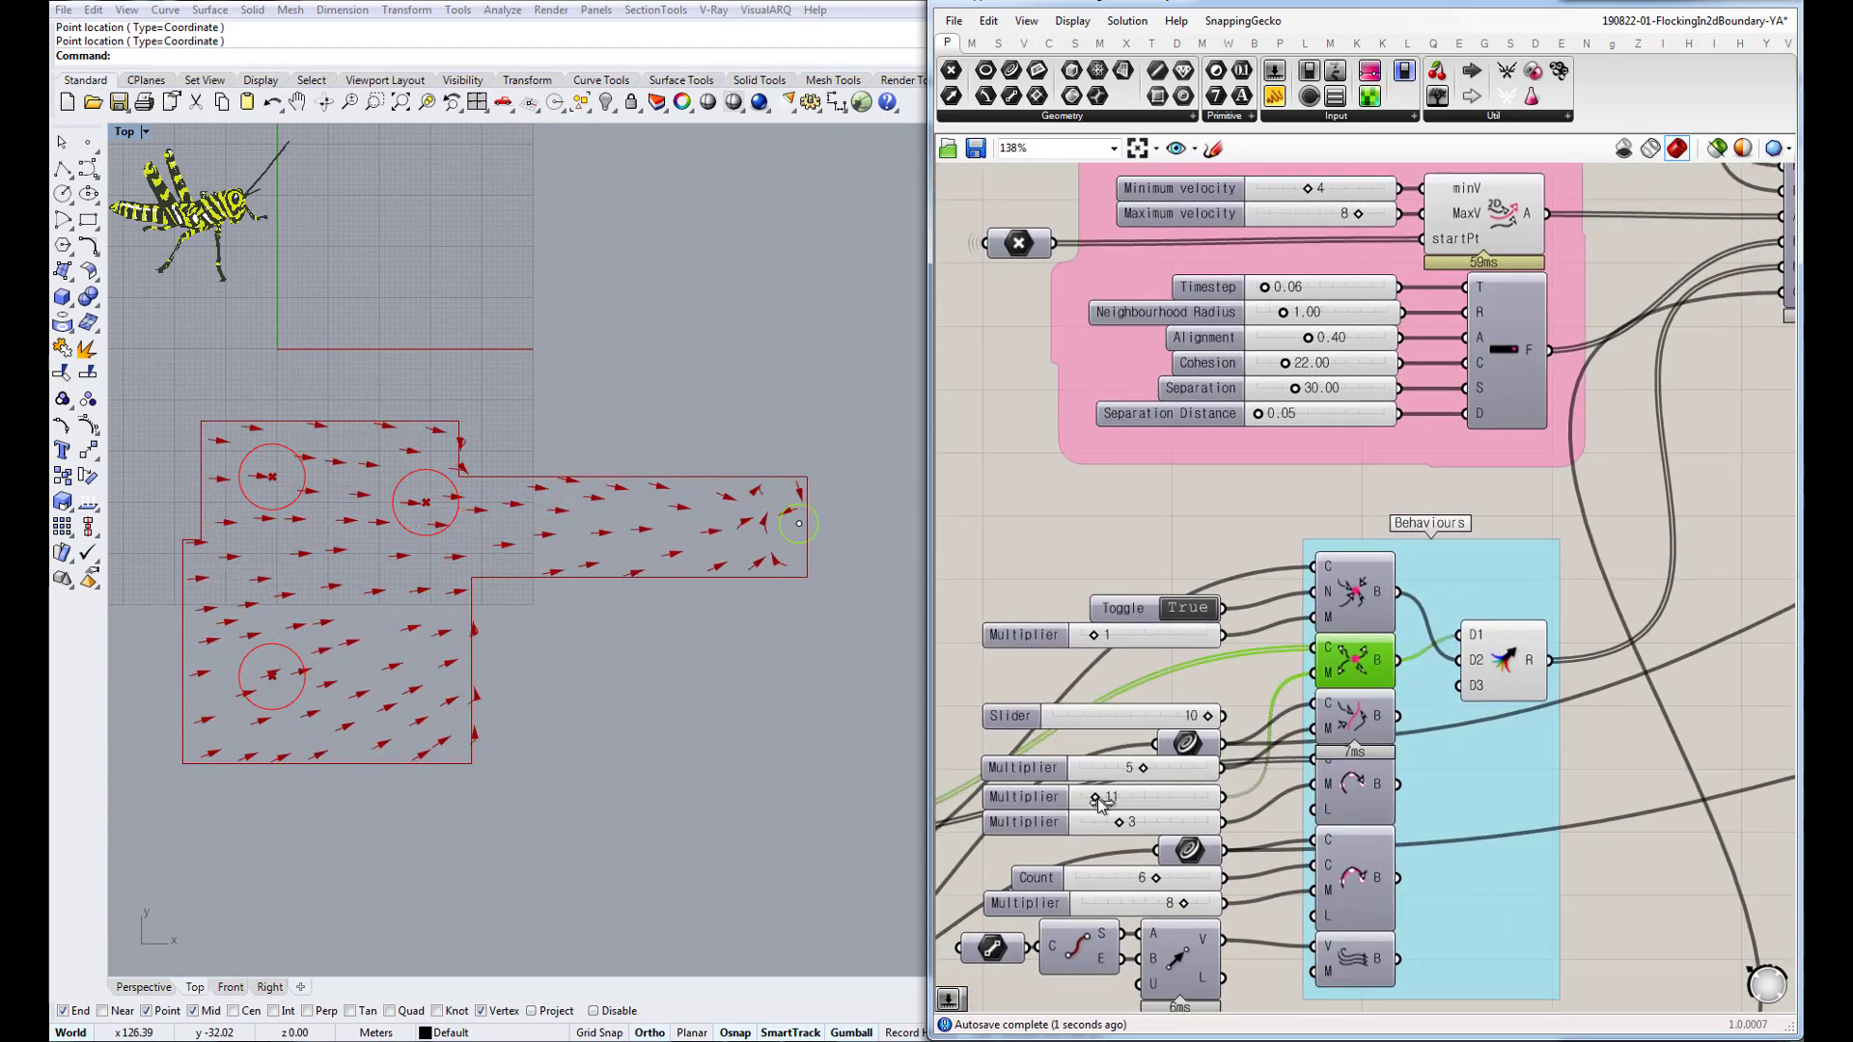
scroll(1293, 820, "down", 2)
right_click_drag(1448, 246, 1321, 522)
scroll(1320, 511, "up", 2)
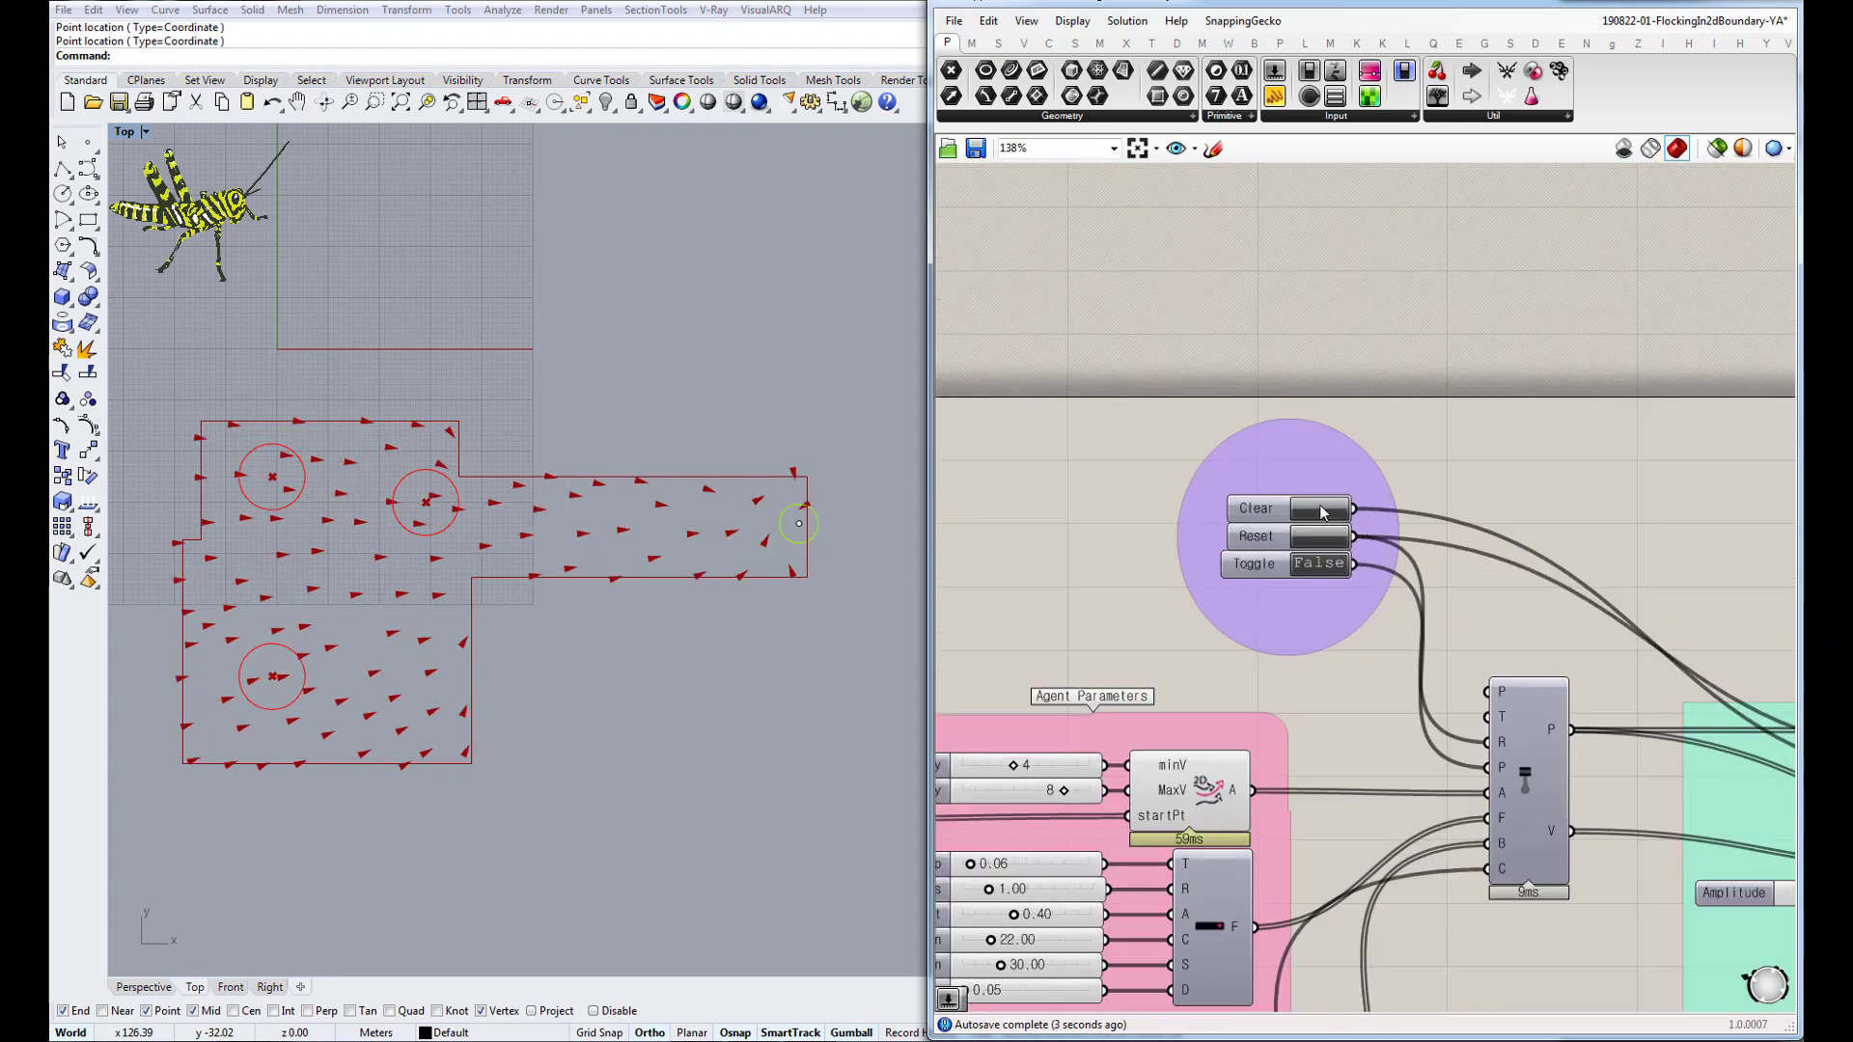
double_click(1327, 570)
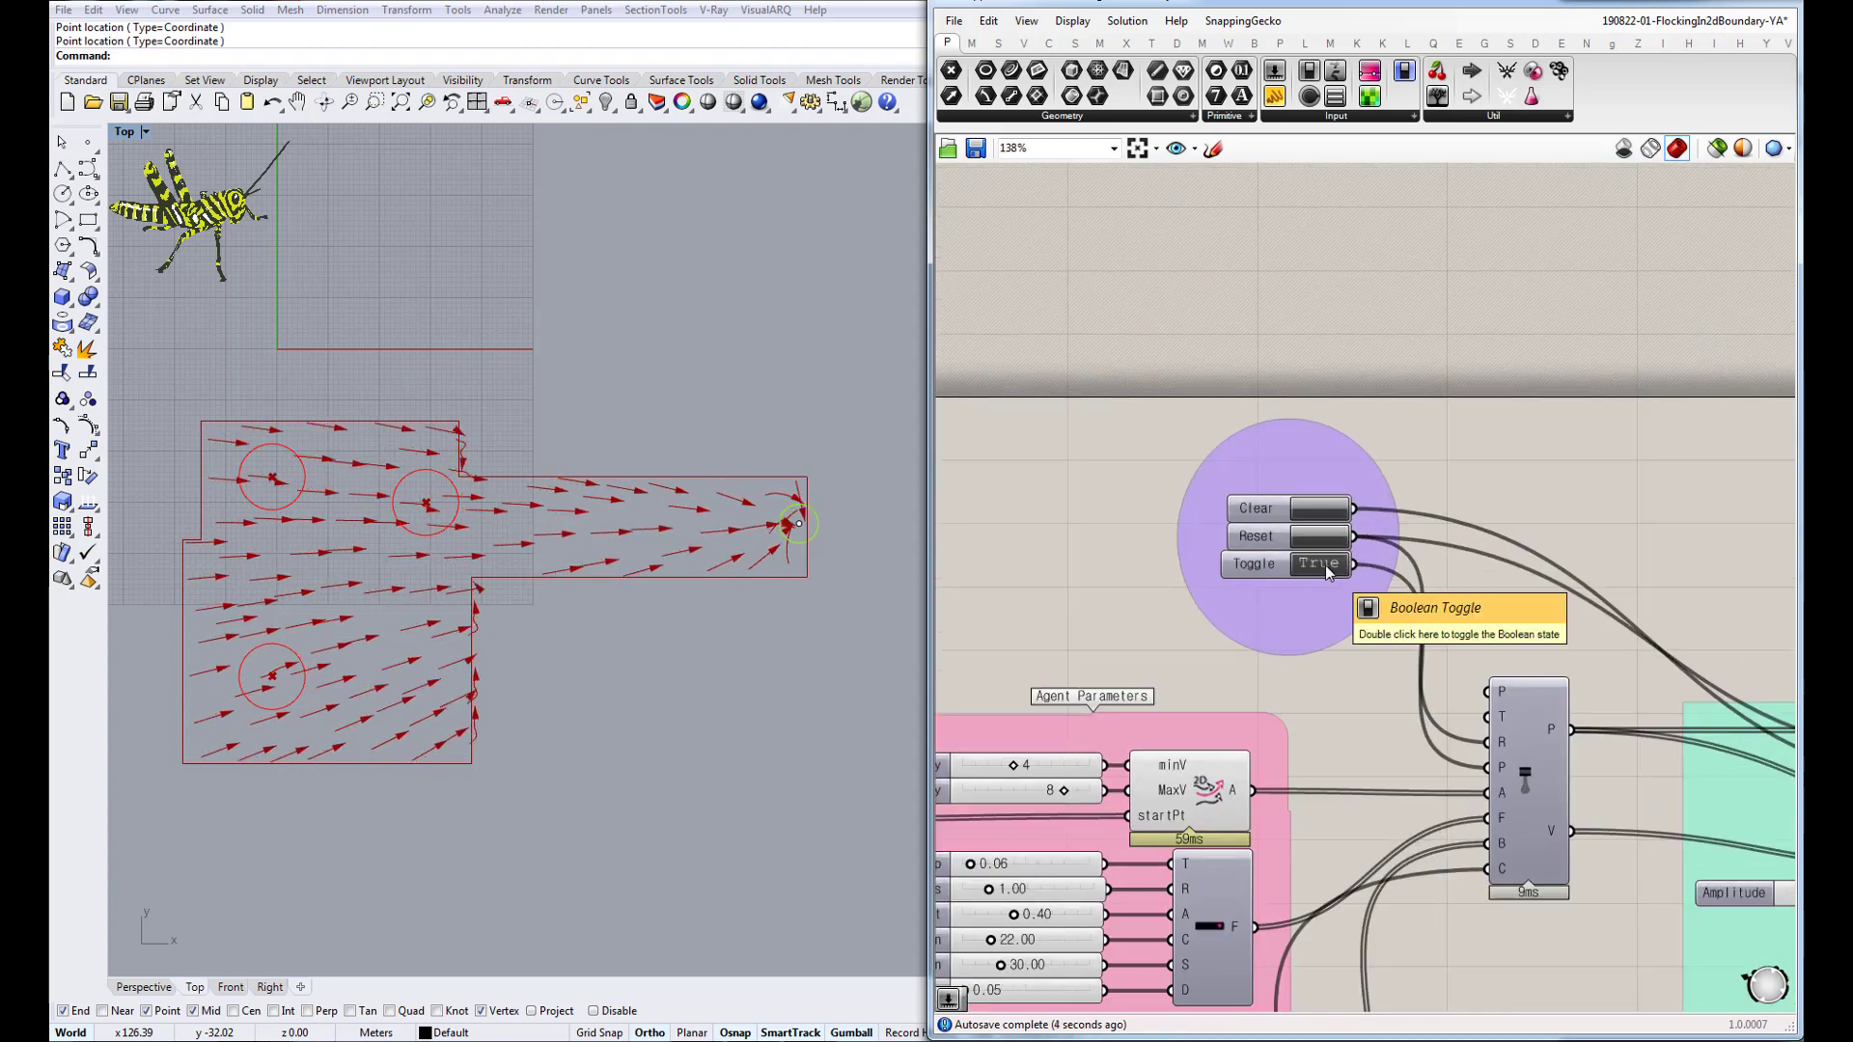
double_click(1326, 566)
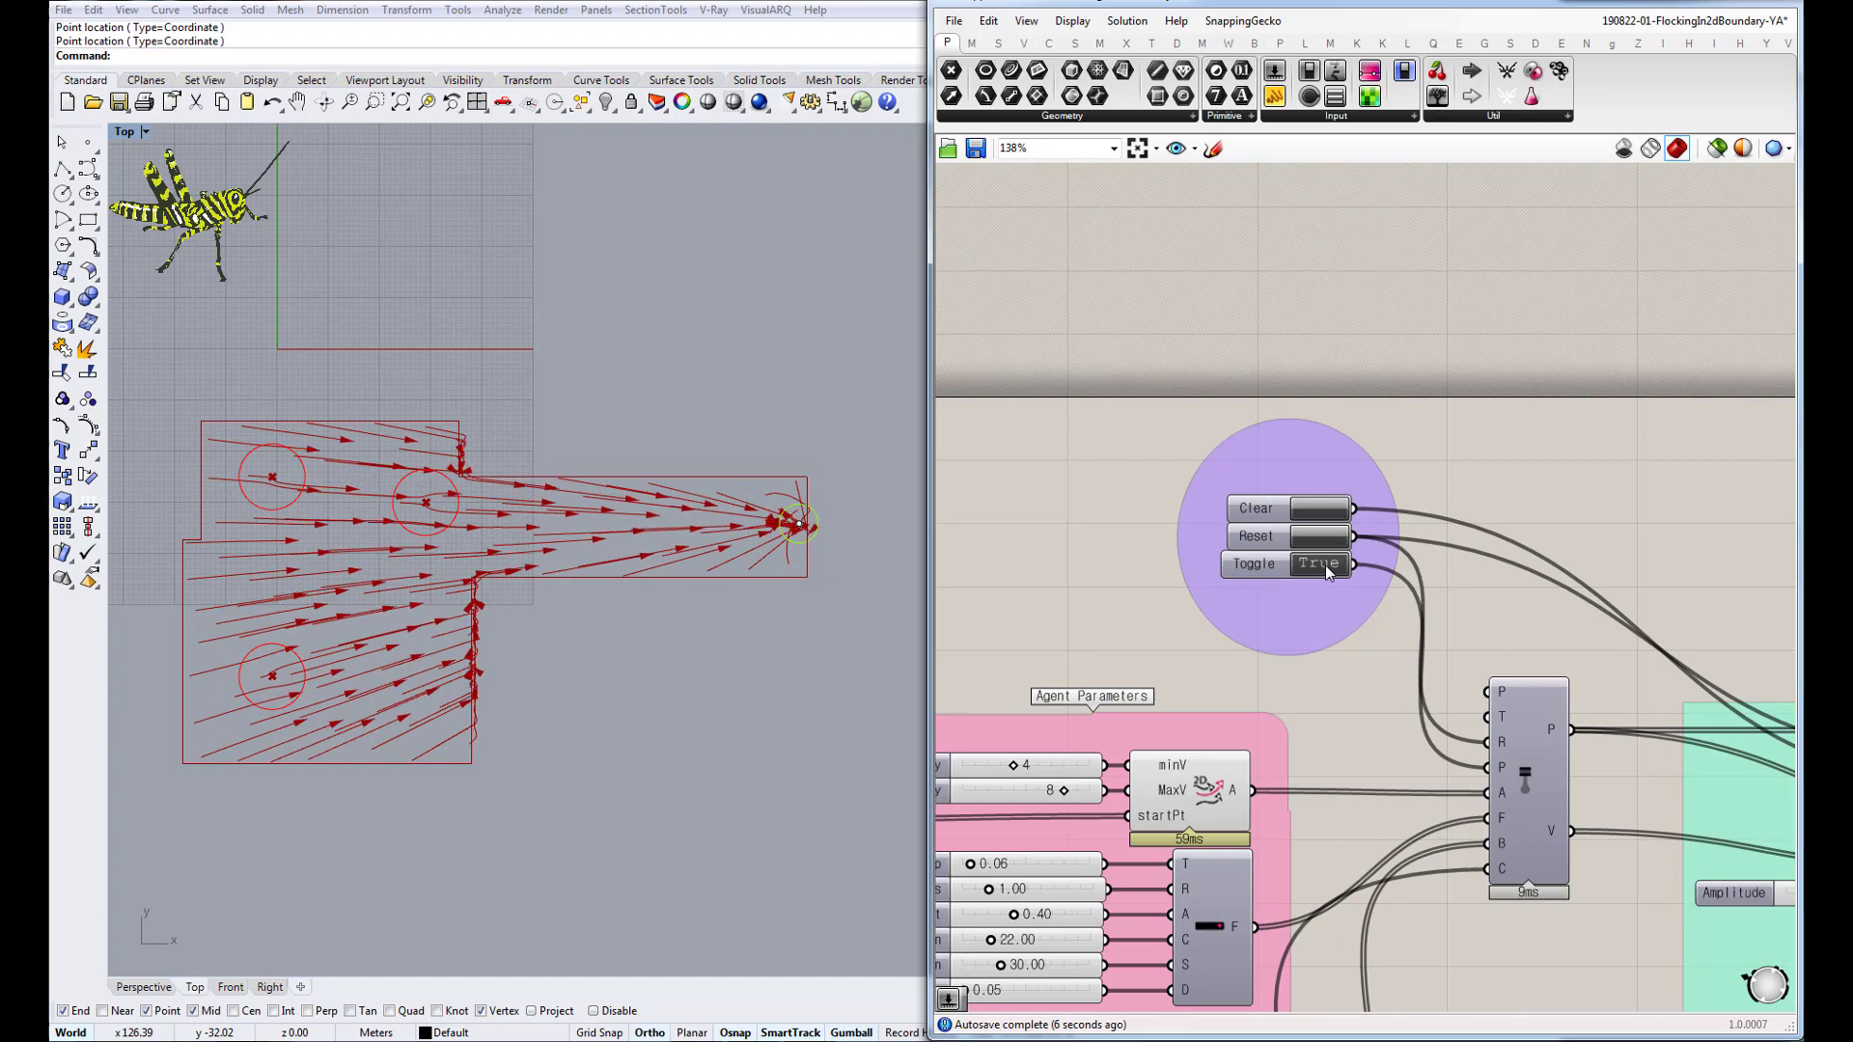
left_click(1321, 536)
Raise the second Multiplier to 23 and set the Toggle back to True
right_click_drag(1322, 542, 1157, 217)
scroll(1133, 699, "up", 2)
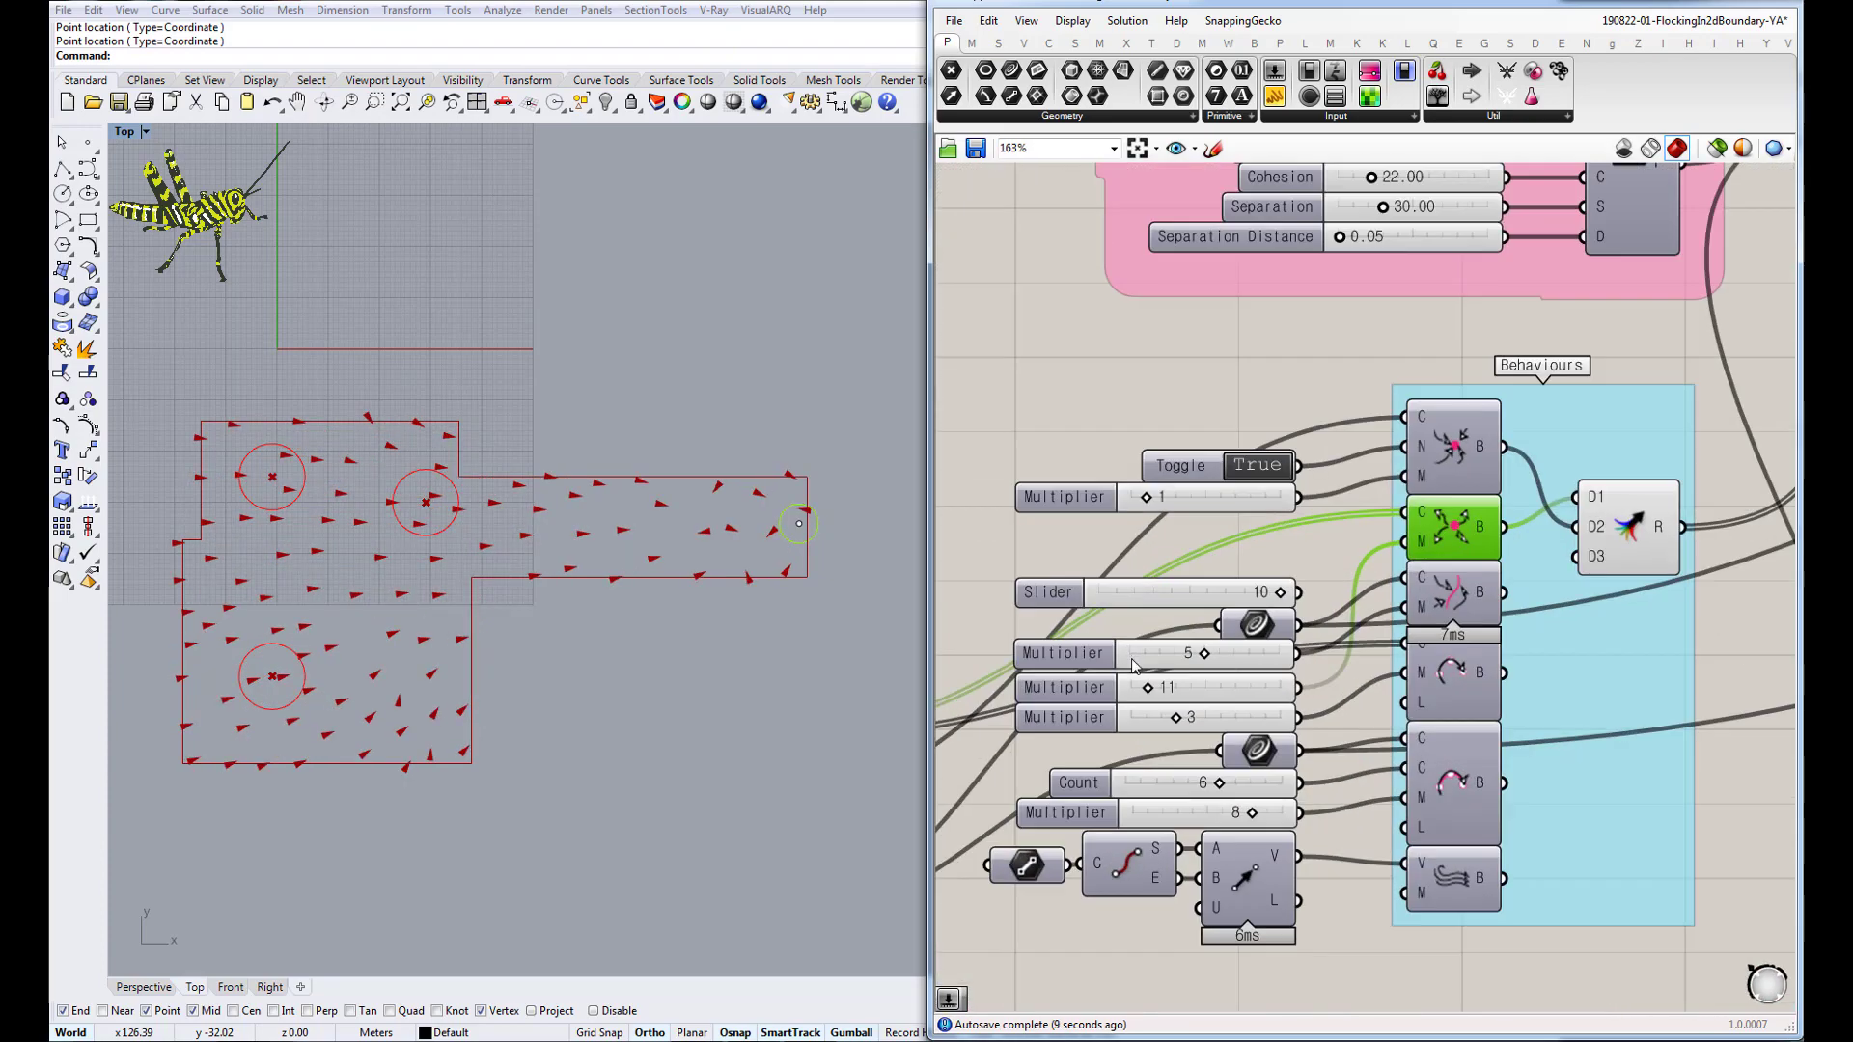
left_click_drag(1158, 698, 1170, 701)
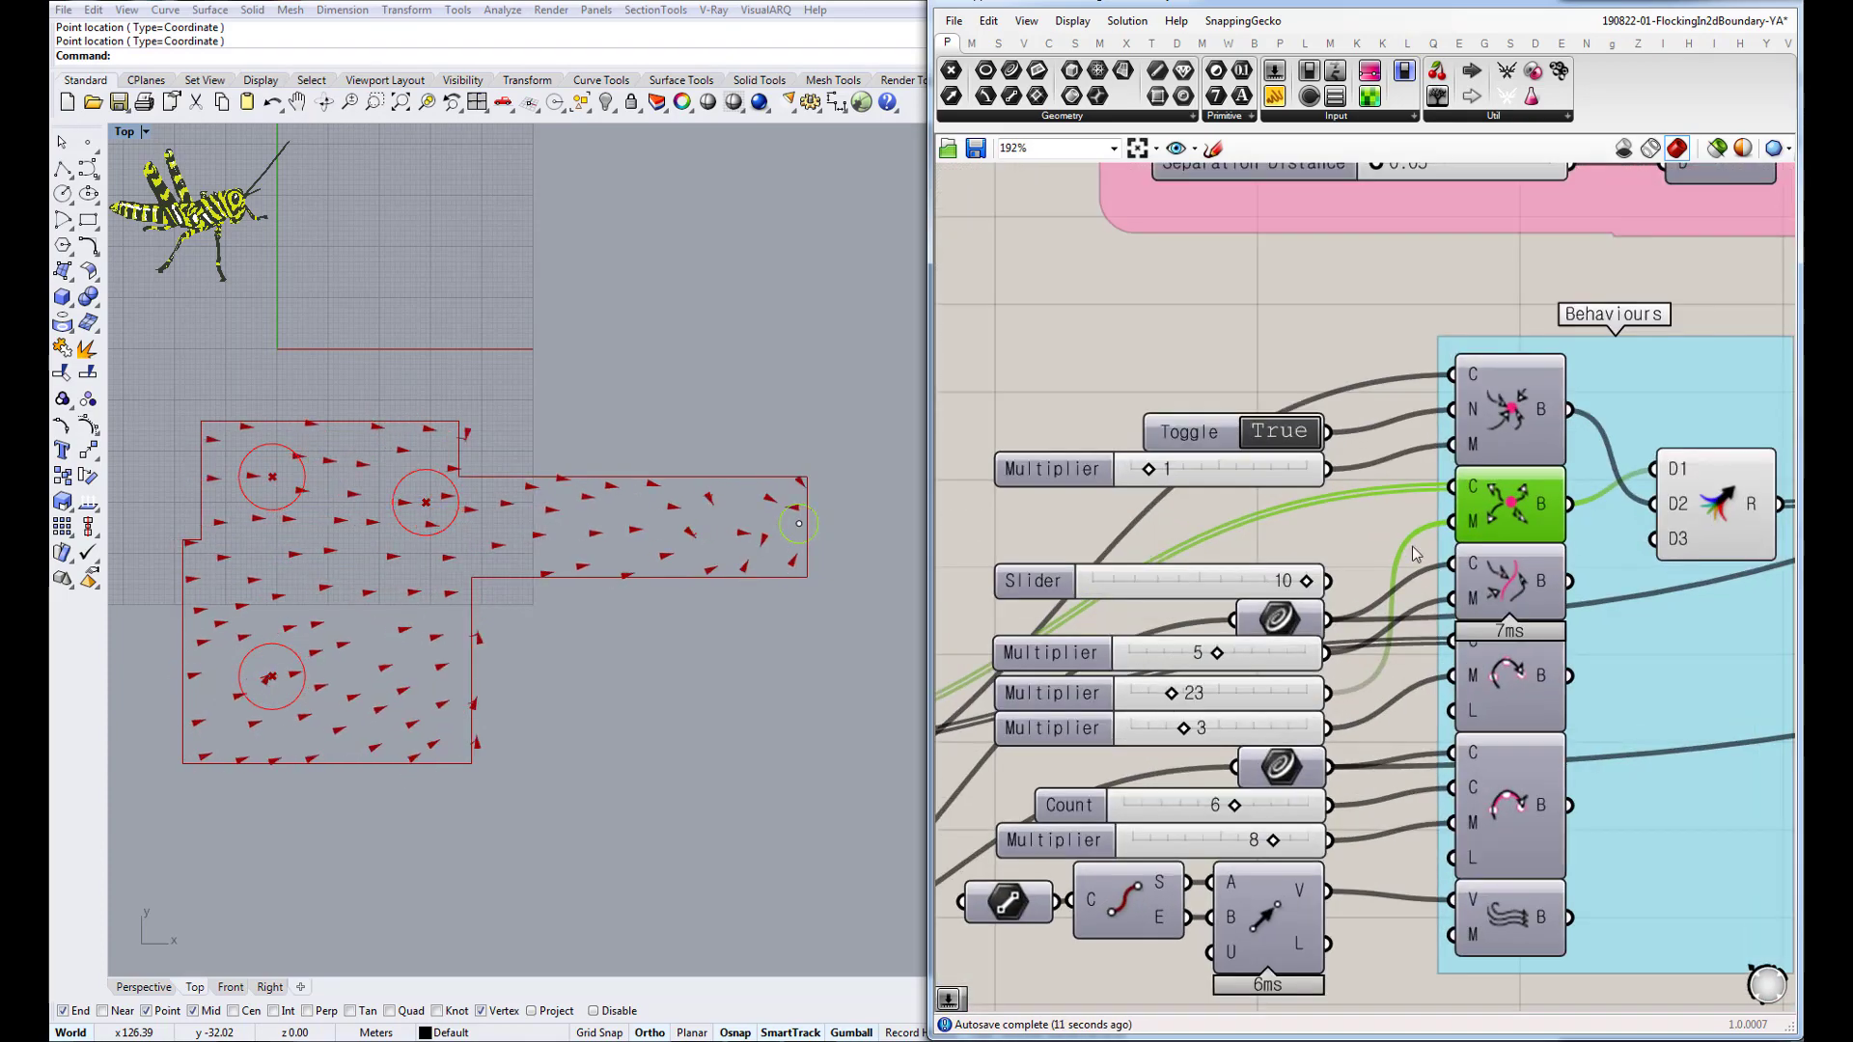
scroll(1413, 554, "down", 3)
scroll(1412, 555, "up", 2)
right_click_drag(1401, 368, 1347, 457)
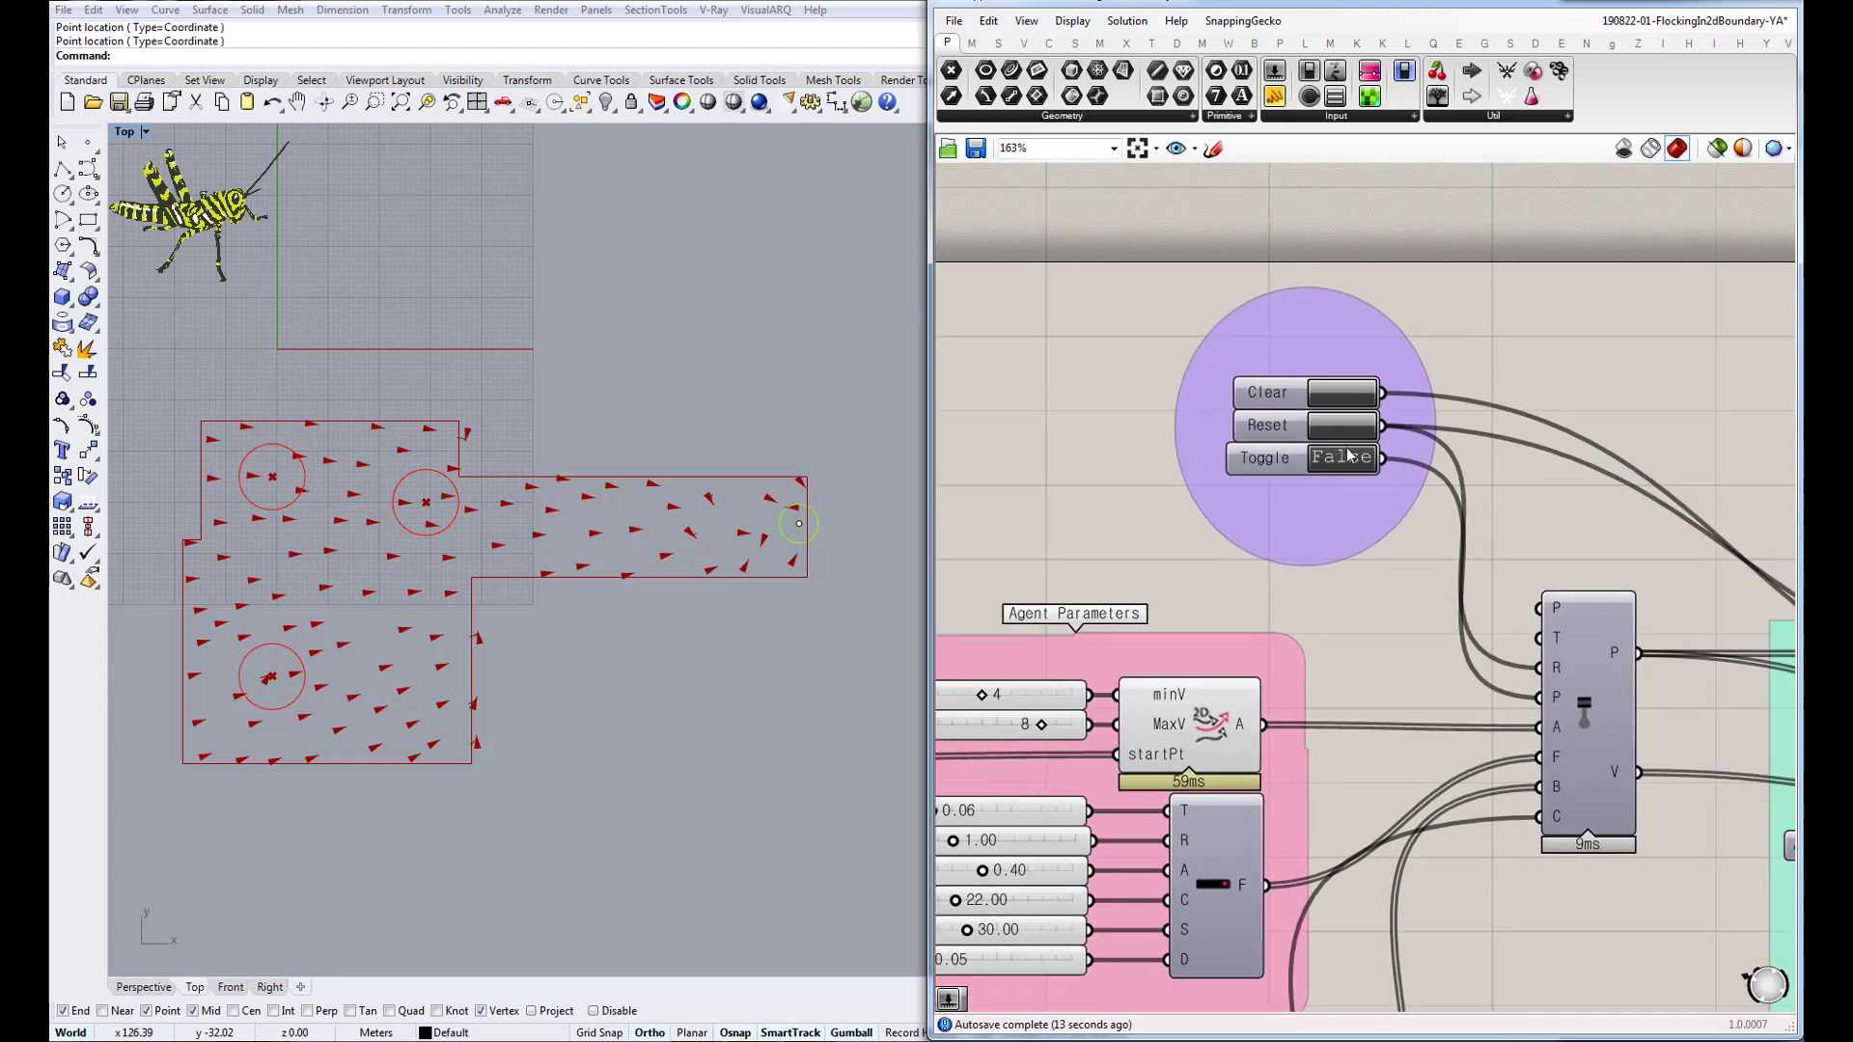
double_click(1346, 457)
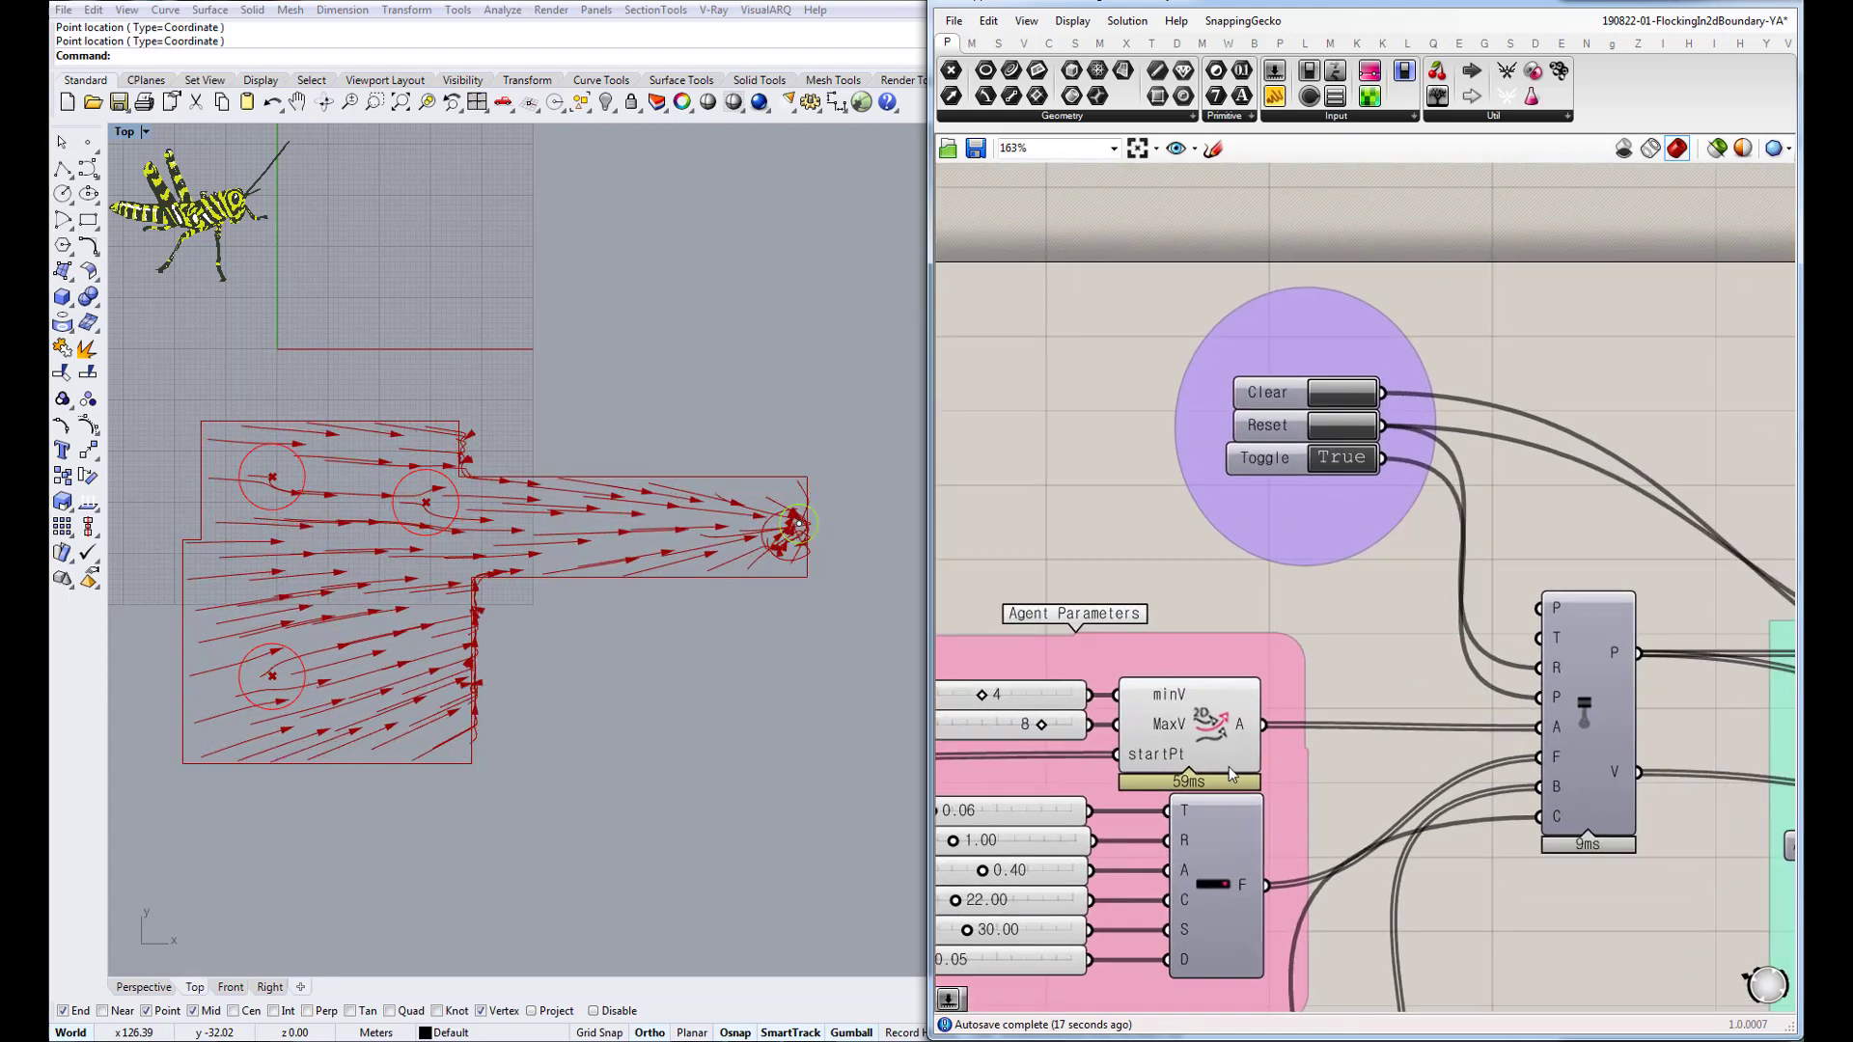
right_click_drag(1229, 765, 1172, 847)
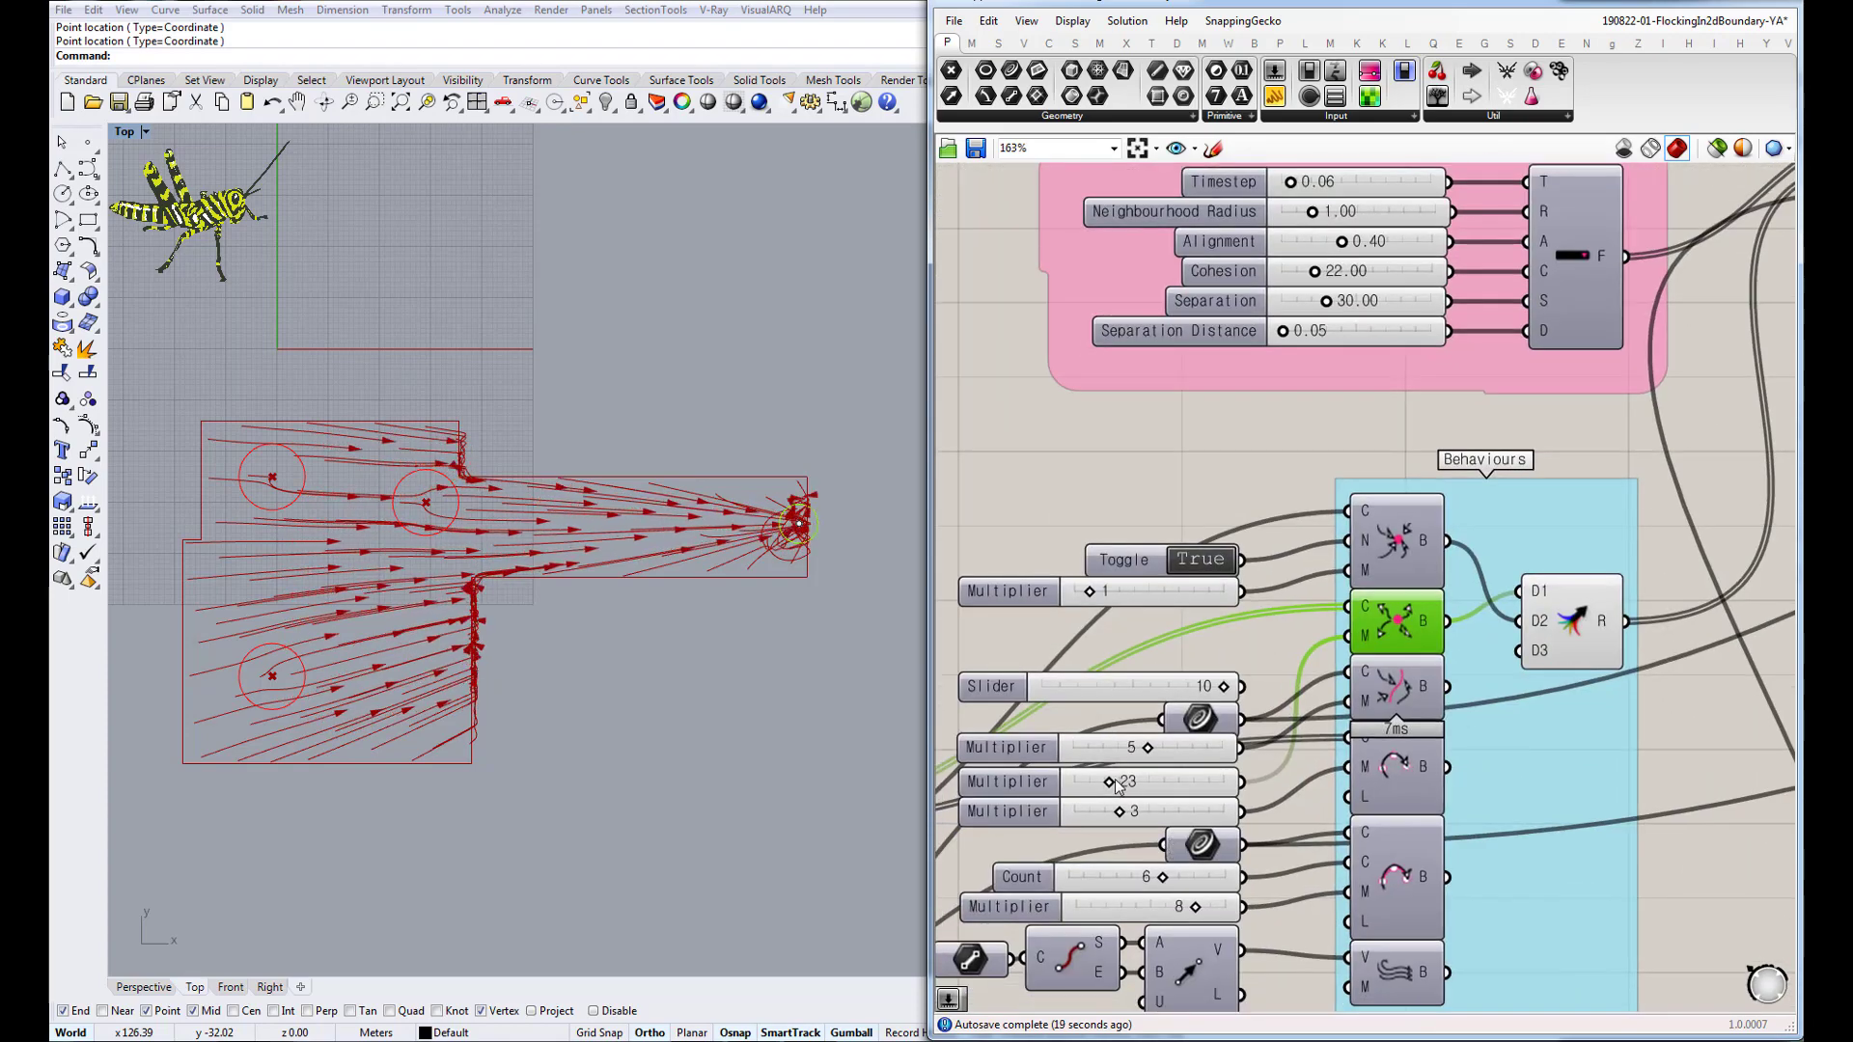
scroll(1360, 605, "down", 3)
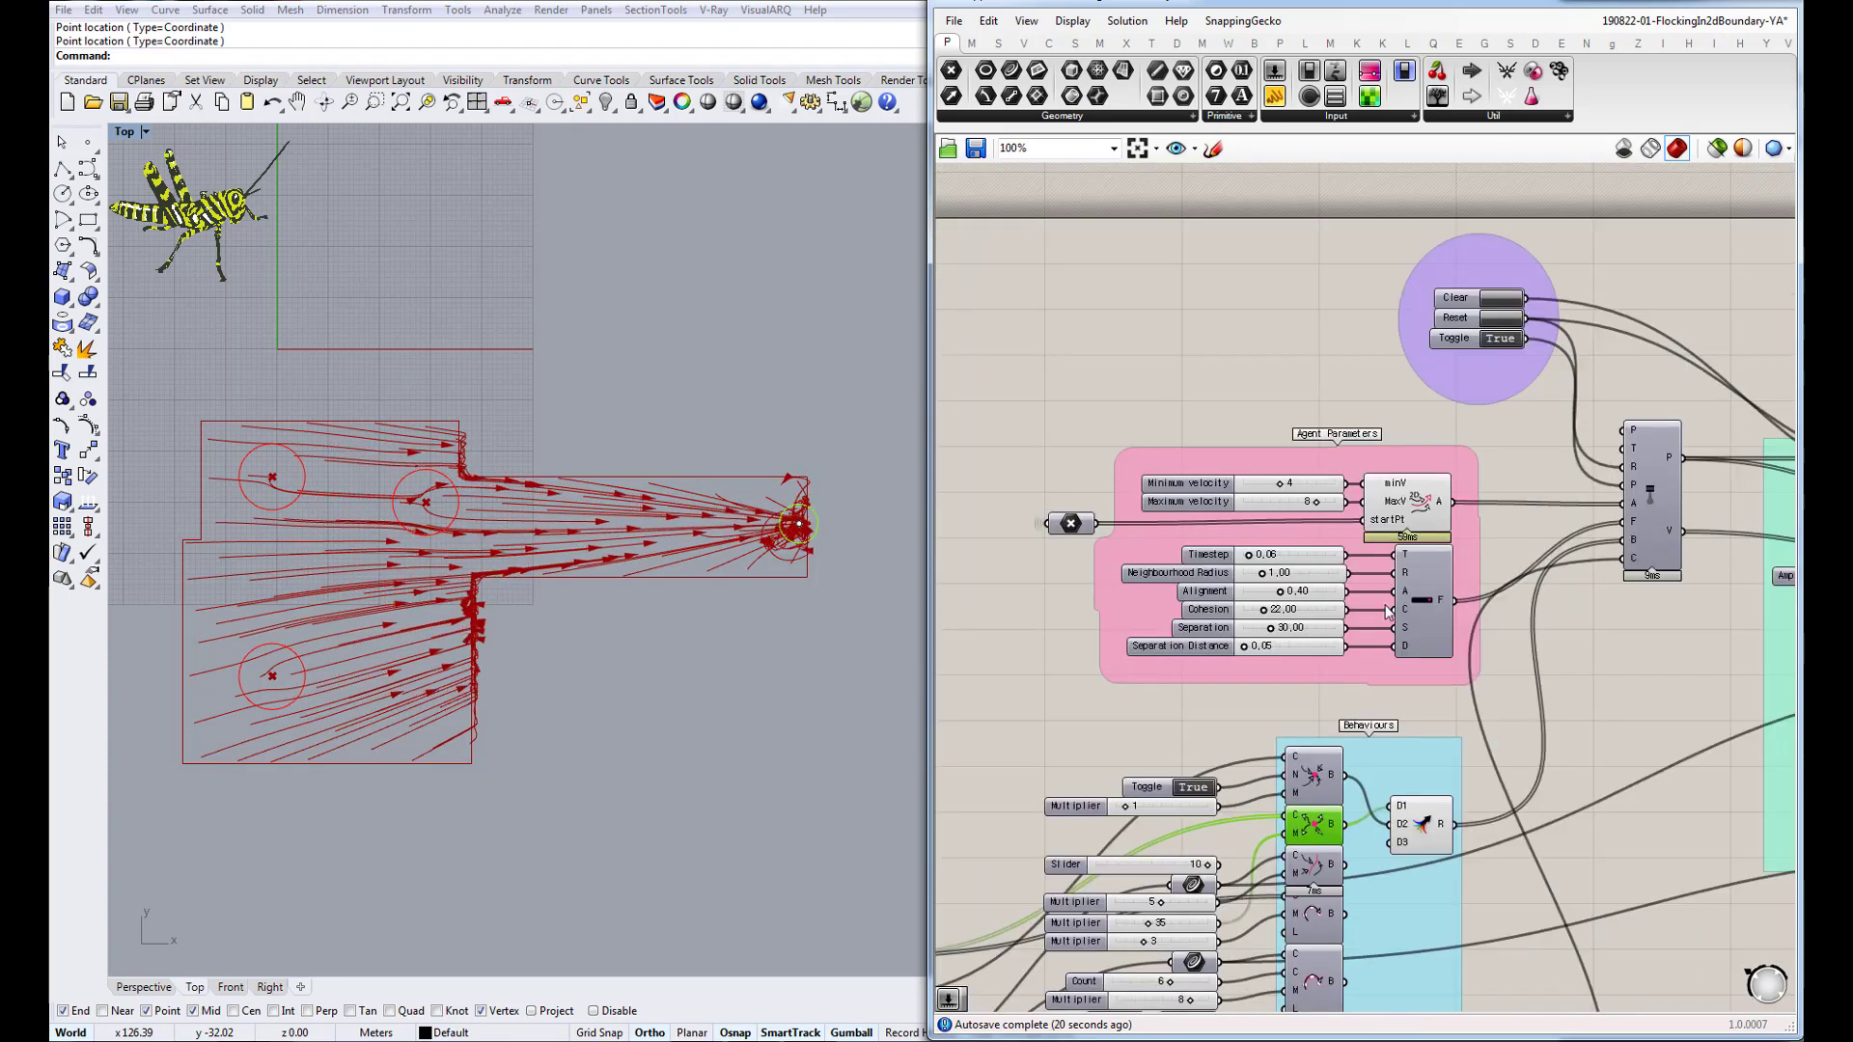
Reset the agents twice, clearing their long trails, with the second Multiplier at 68
left_click(1444, 445)
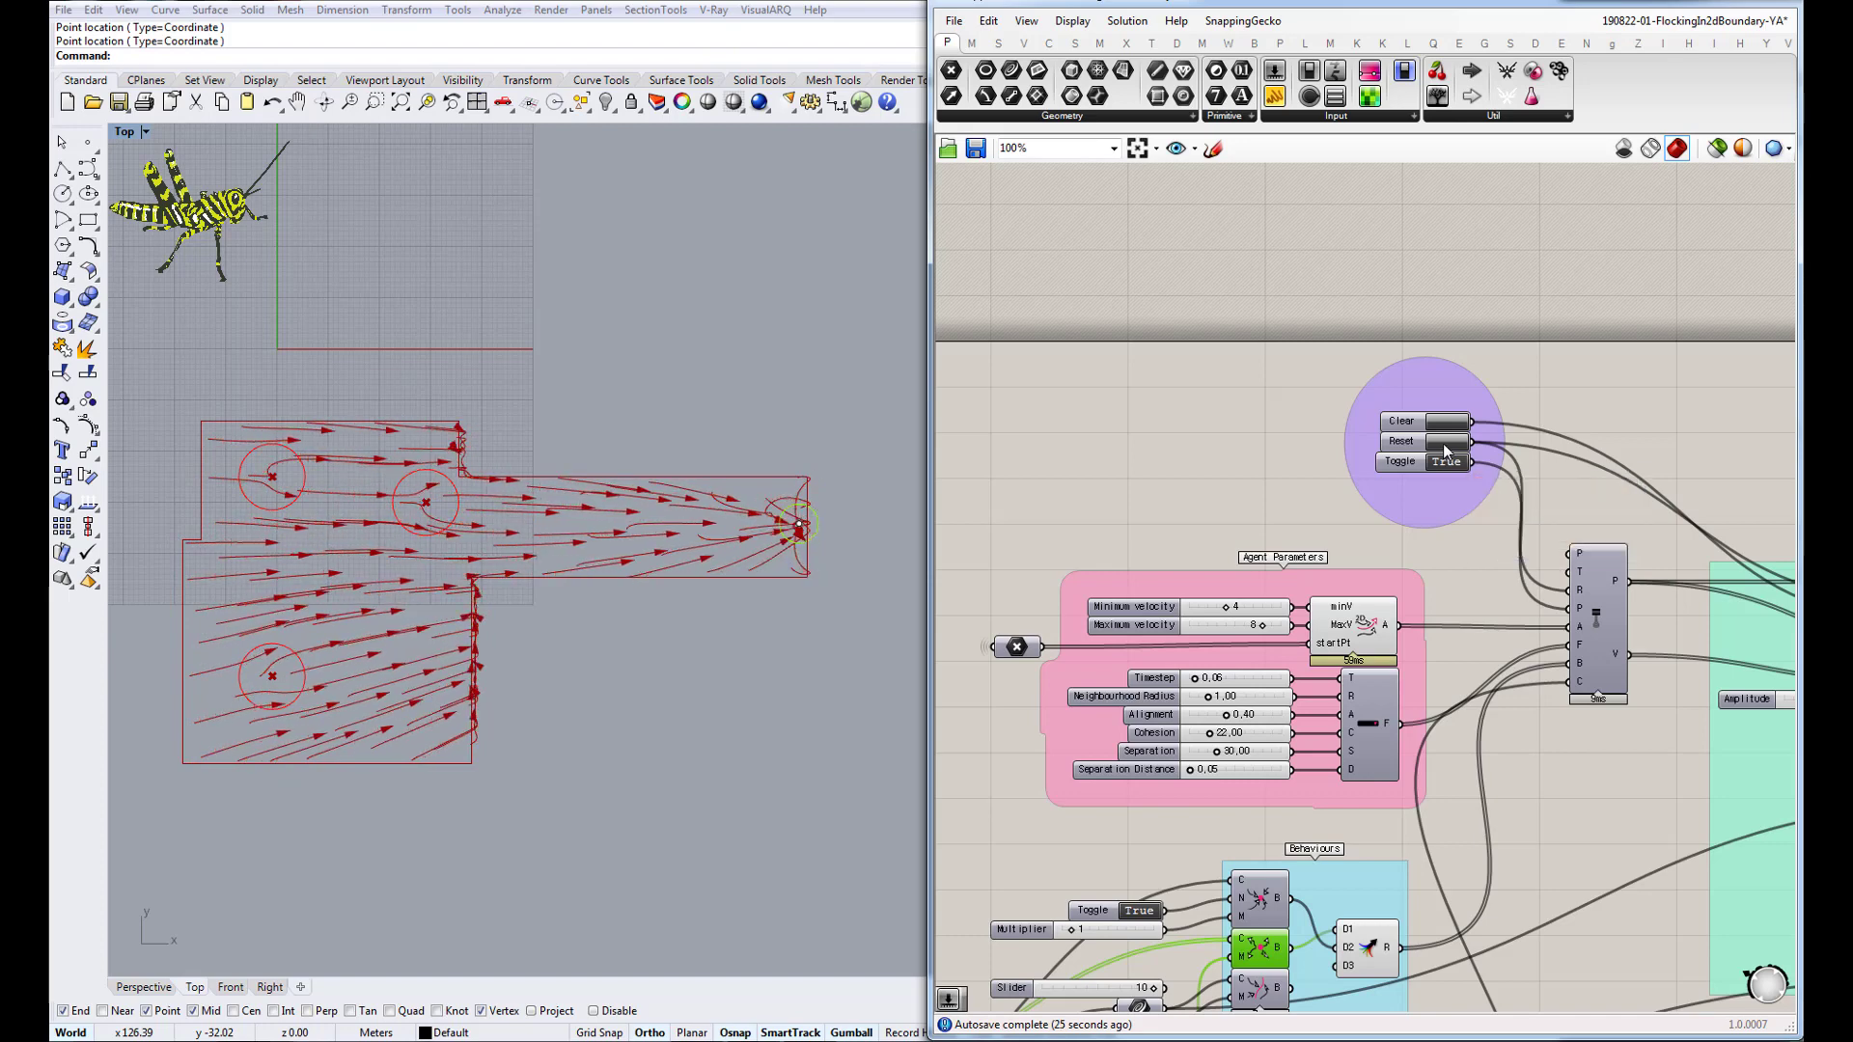
right_click_drag(1315, 761, 1359, 482)
scroll(1180, 738, "up", 3)
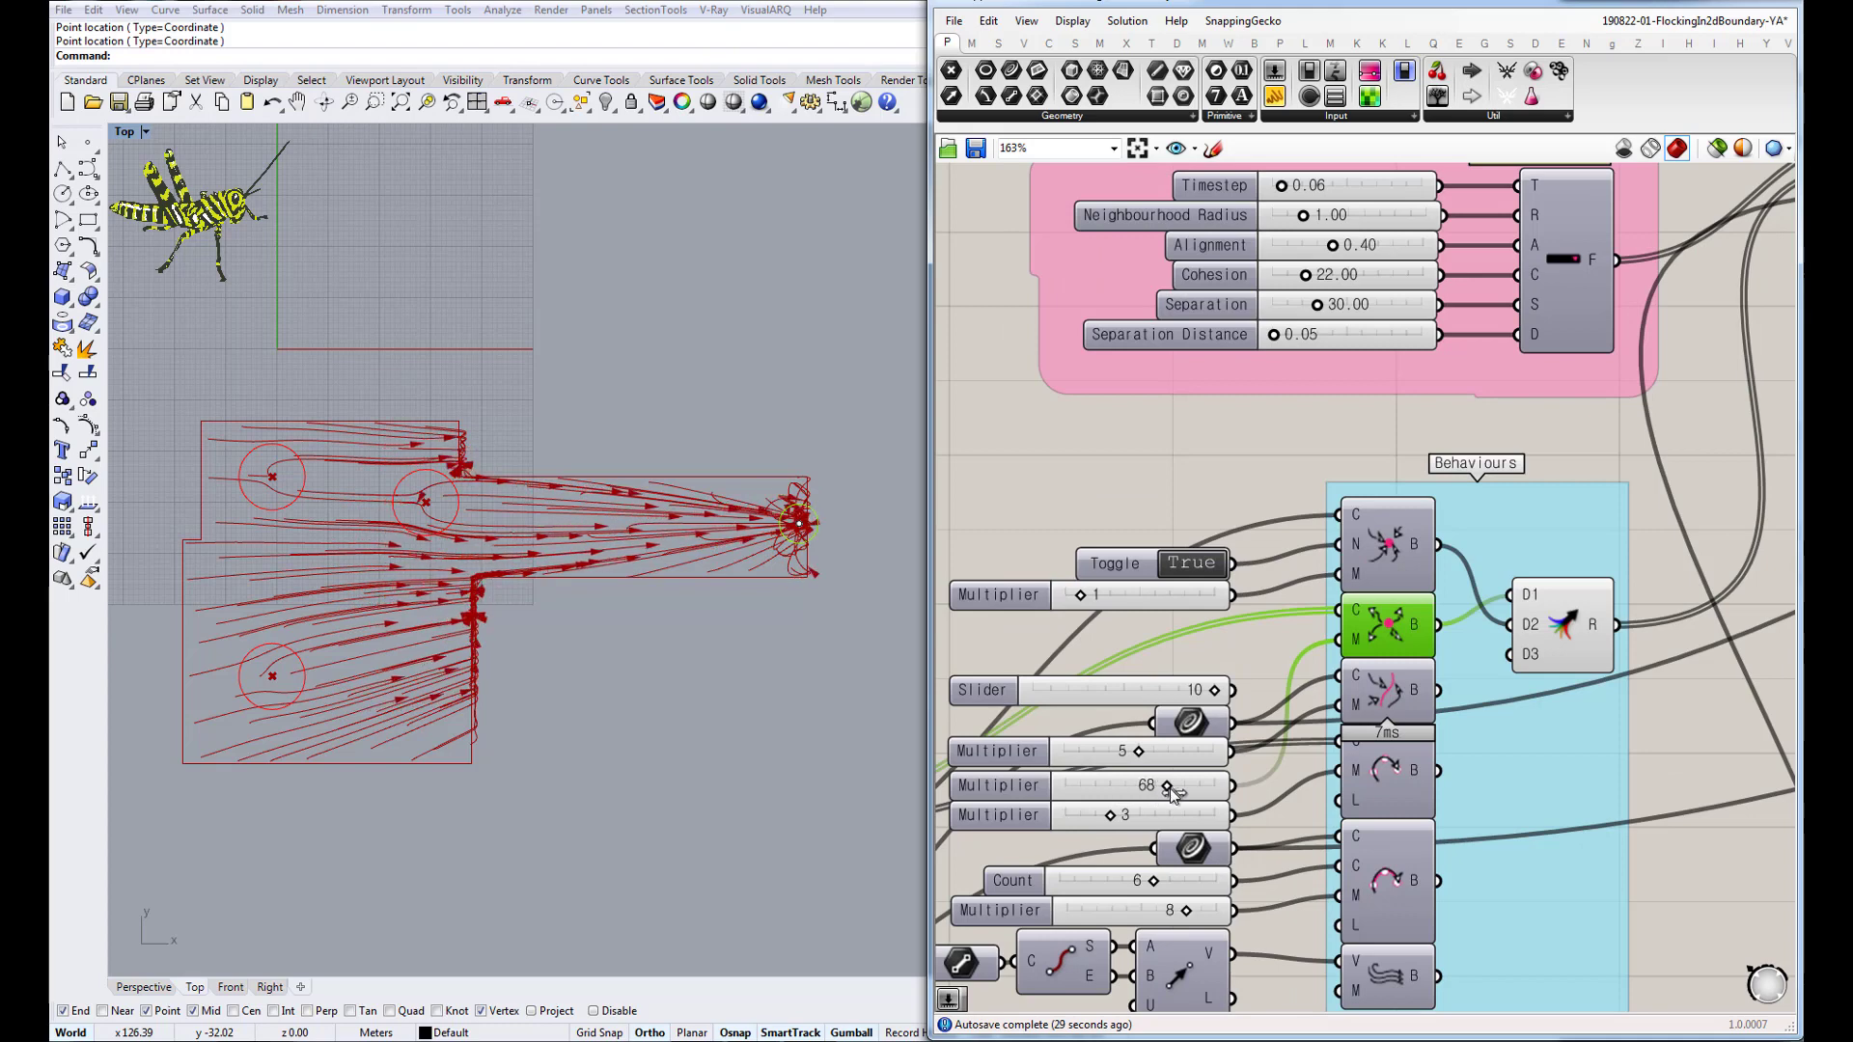
right_click_drag(1449, 581, 1373, 782)
right_click_drag(1376, 647, 1286, 1025)
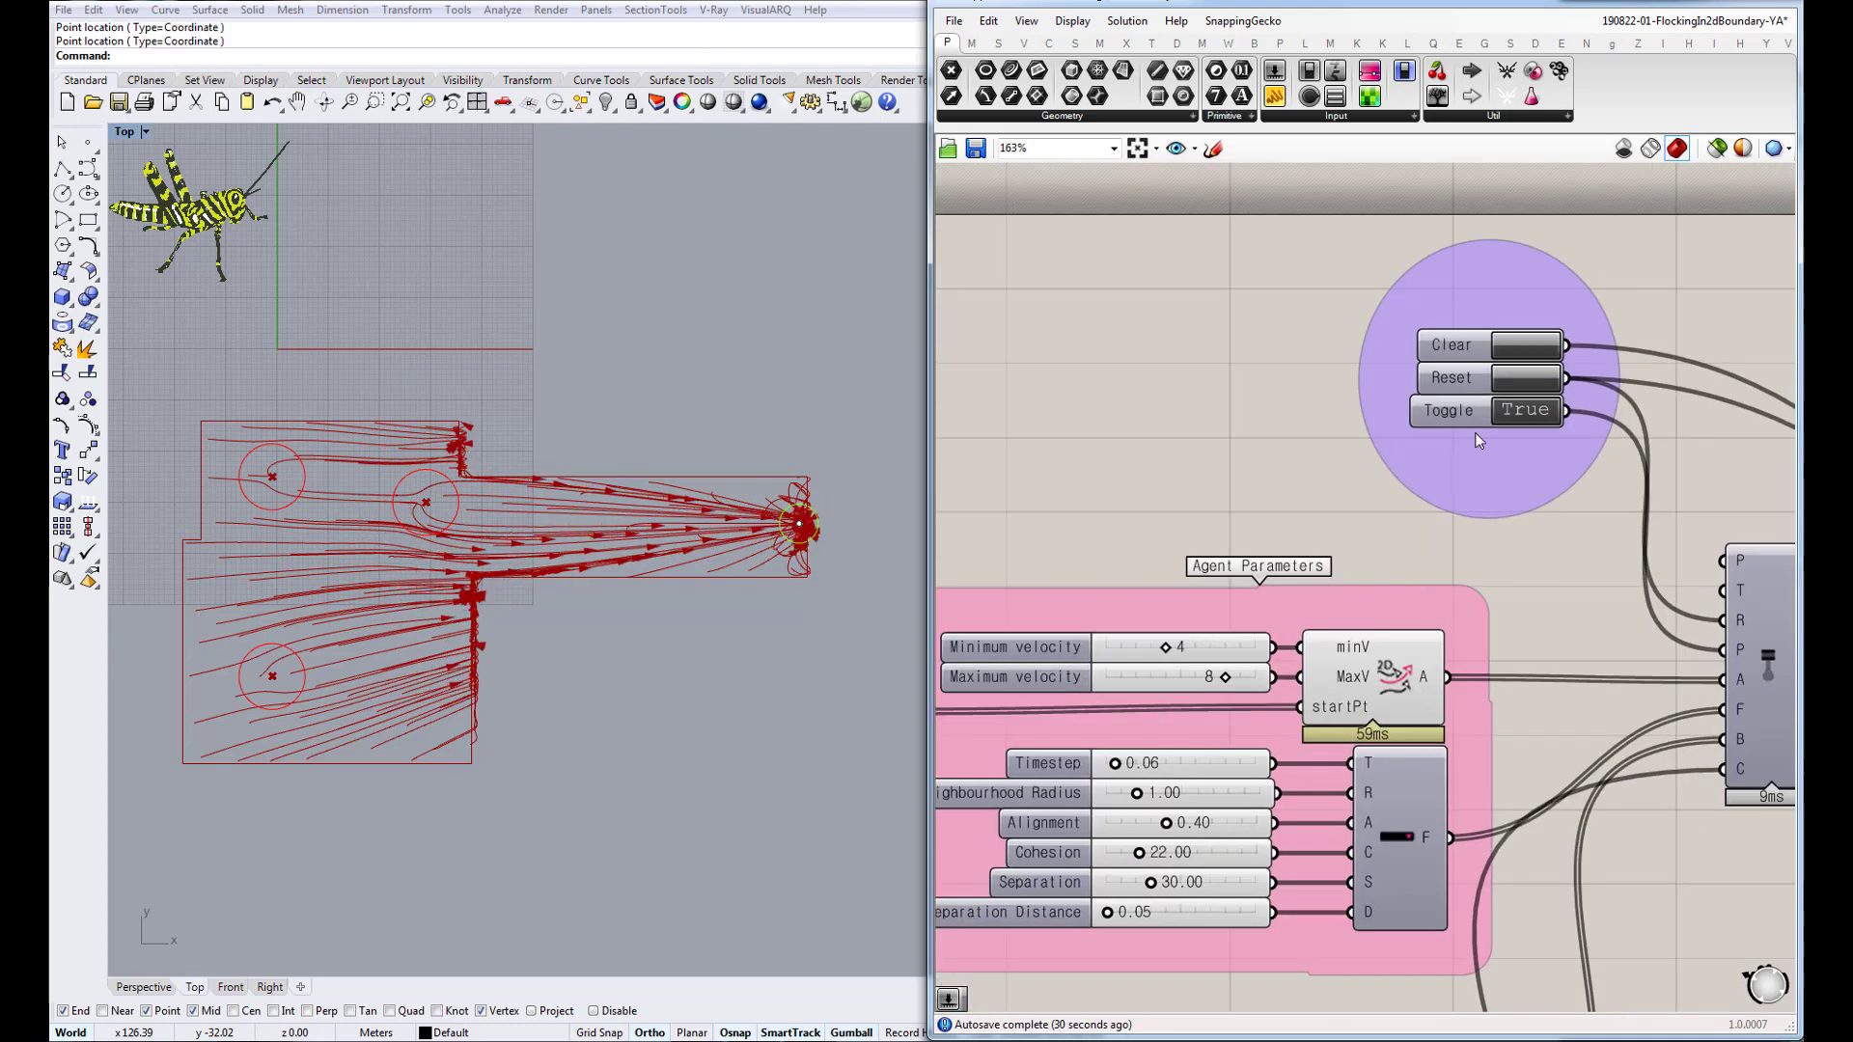
left_click(1505, 385)
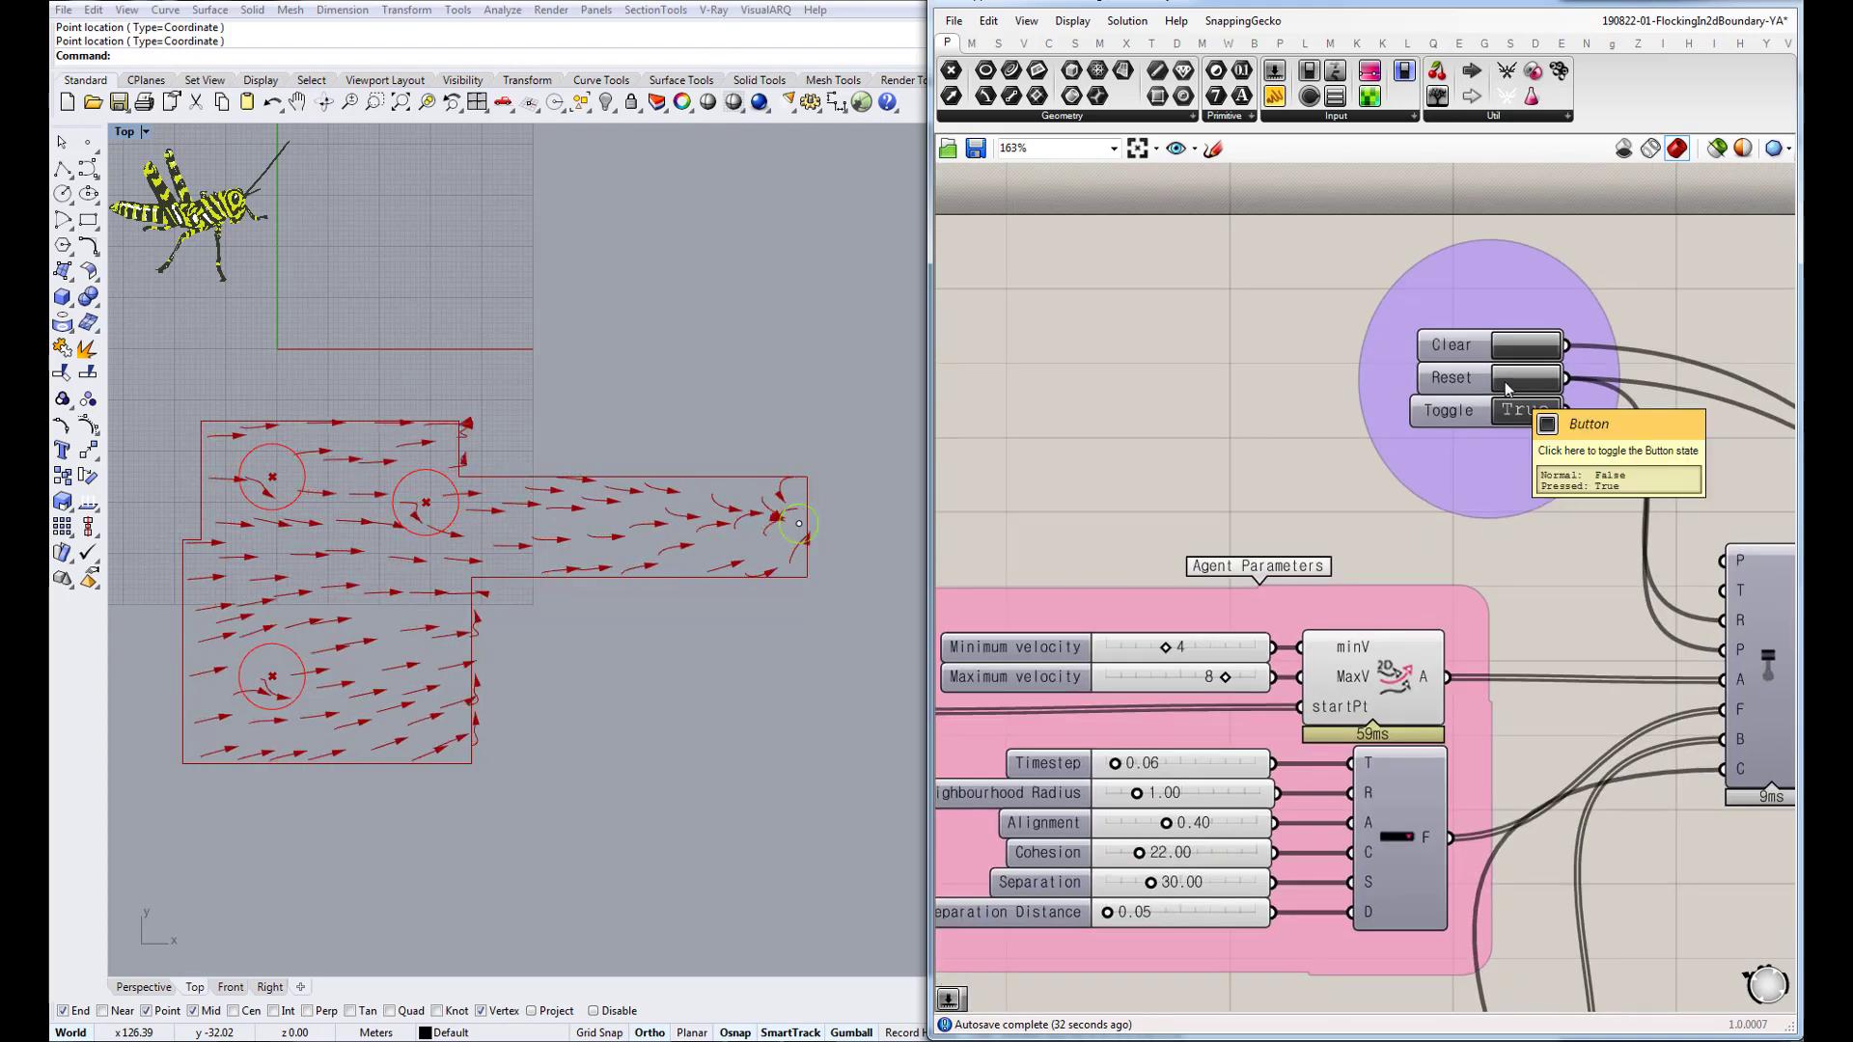